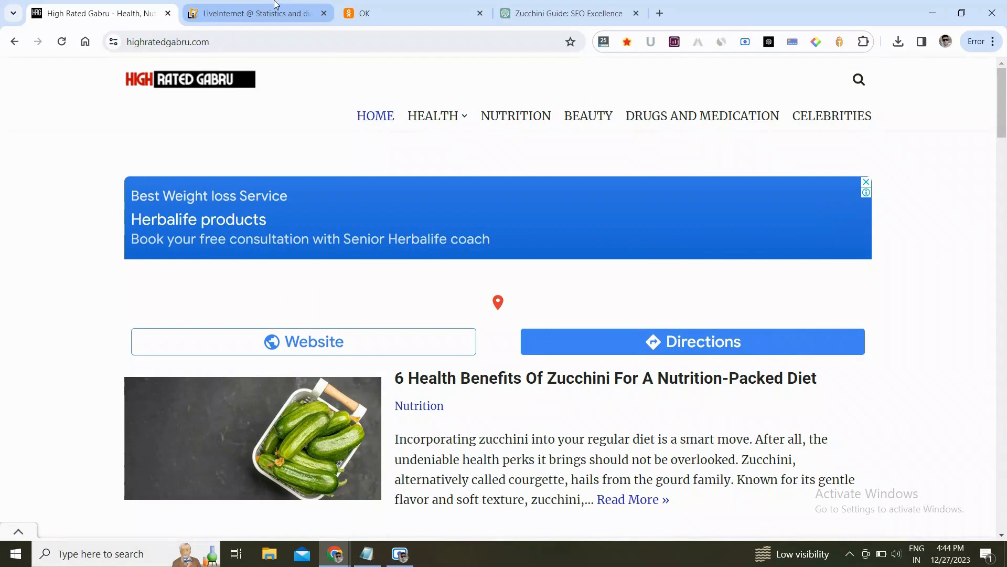
- Open the LiveInternet diary registration page and translate it into English
{"action": "left_click", "coordinate": [268, 13]}
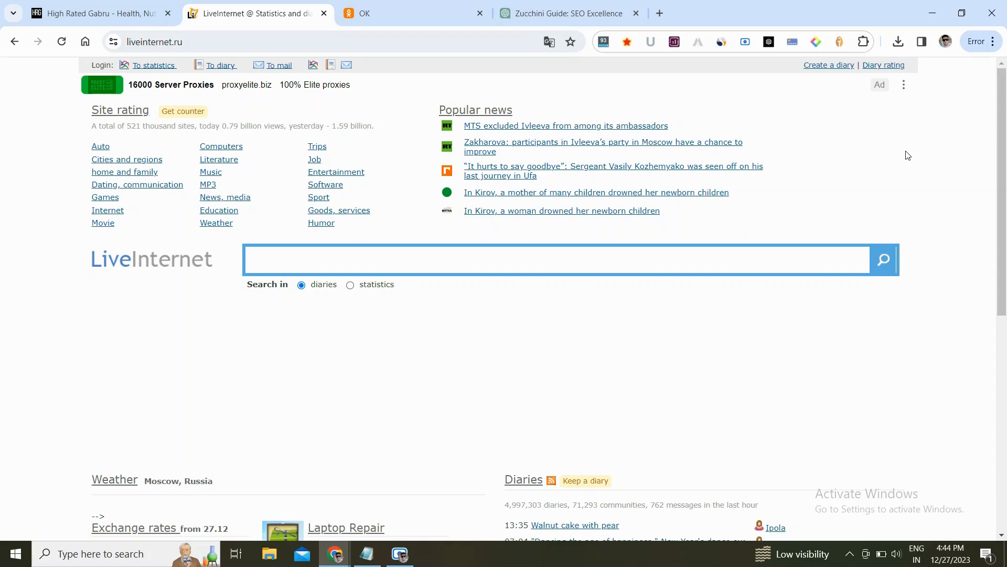
{"action": "left_click", "coordinate": [837, 67]}
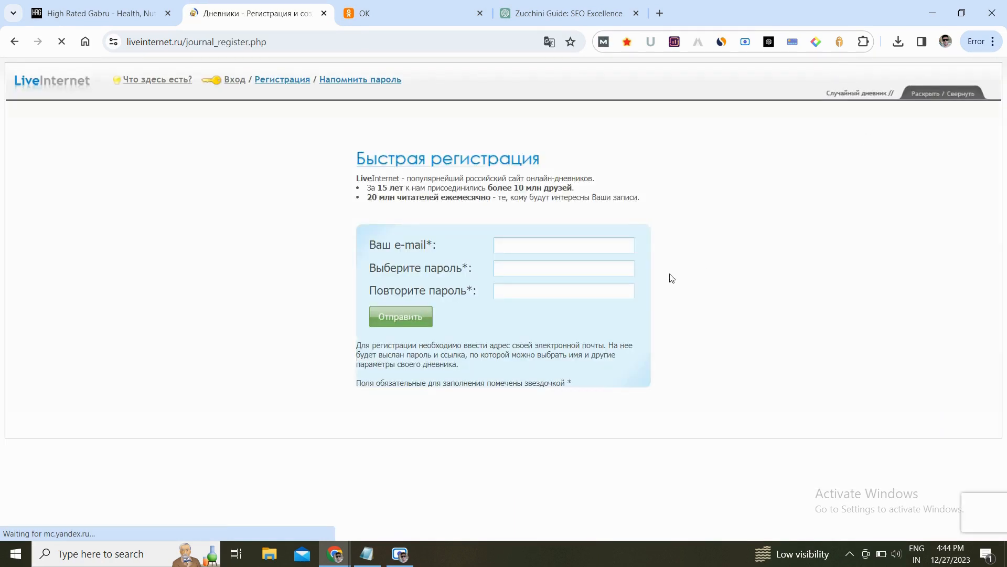
{"action": "right_click", "coordinate": [667, 206]}
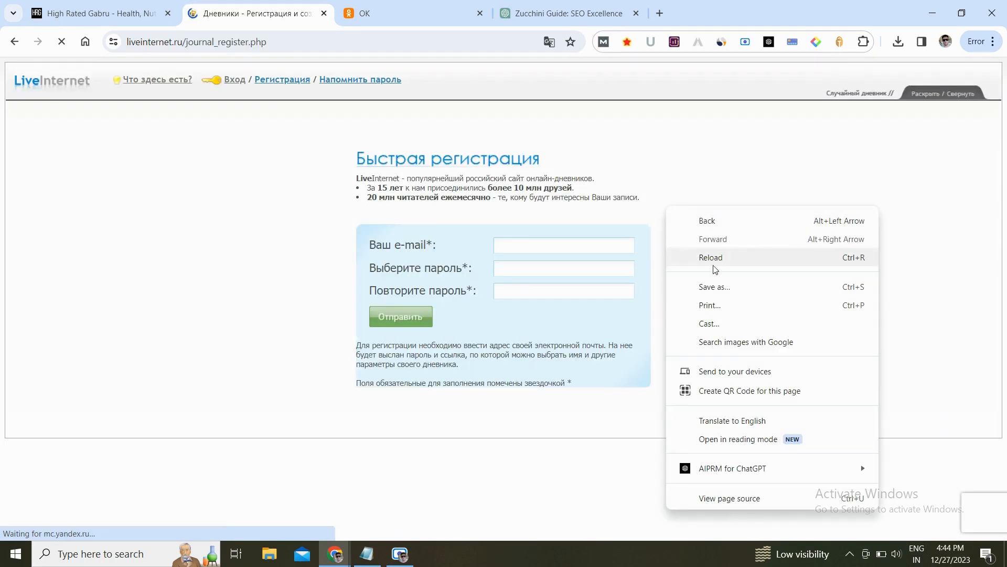
{"action": "left_click", "coordinate": [719, 418]}
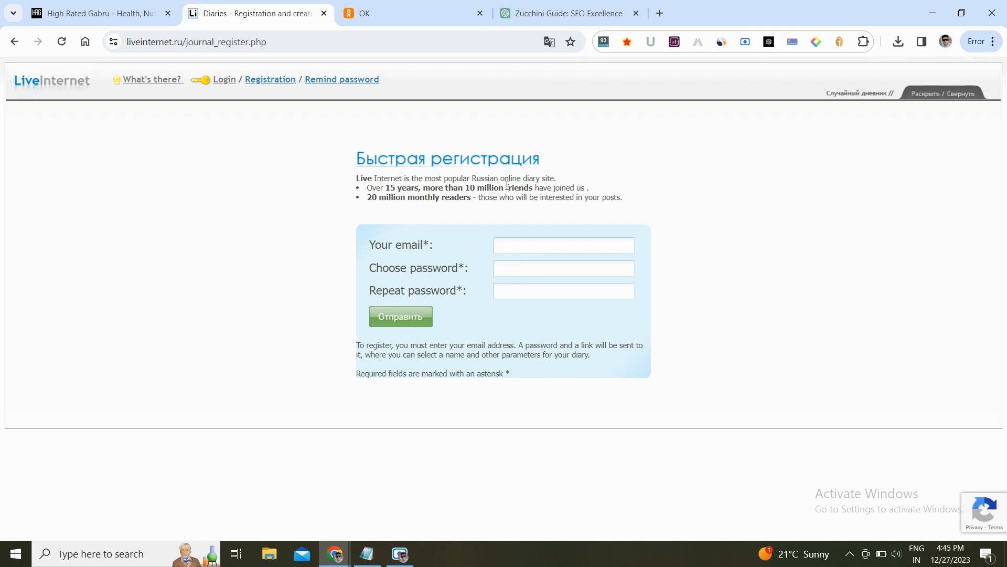
- Log in to LiveInternet with the account username and password, sending the form despite the insecure-connection notice
{"action": "left_click", "coordinate": [221, 79]}
{"action": "left_click", "coordinate": [188, 85]}
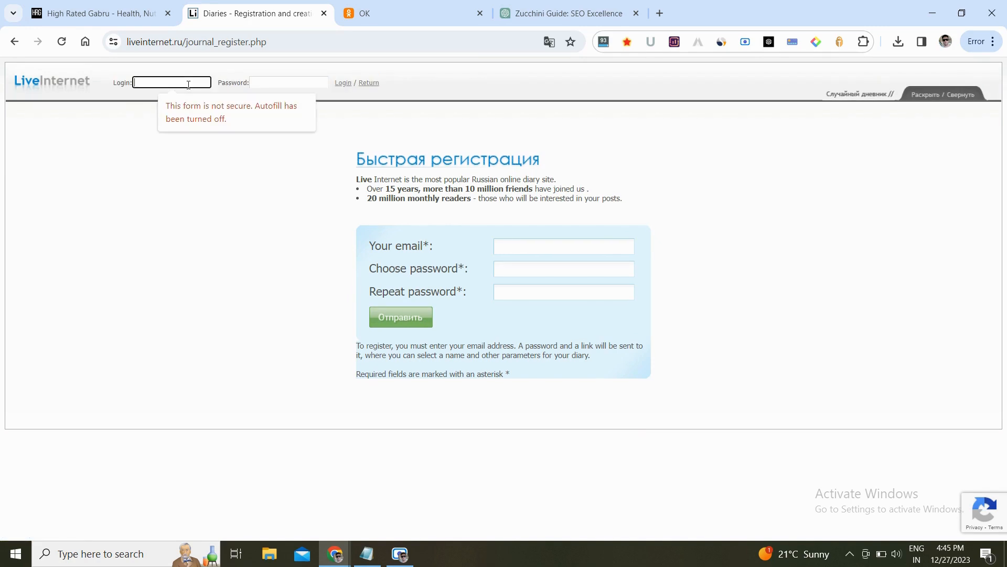
{"action": "type", "text": "rockson"}
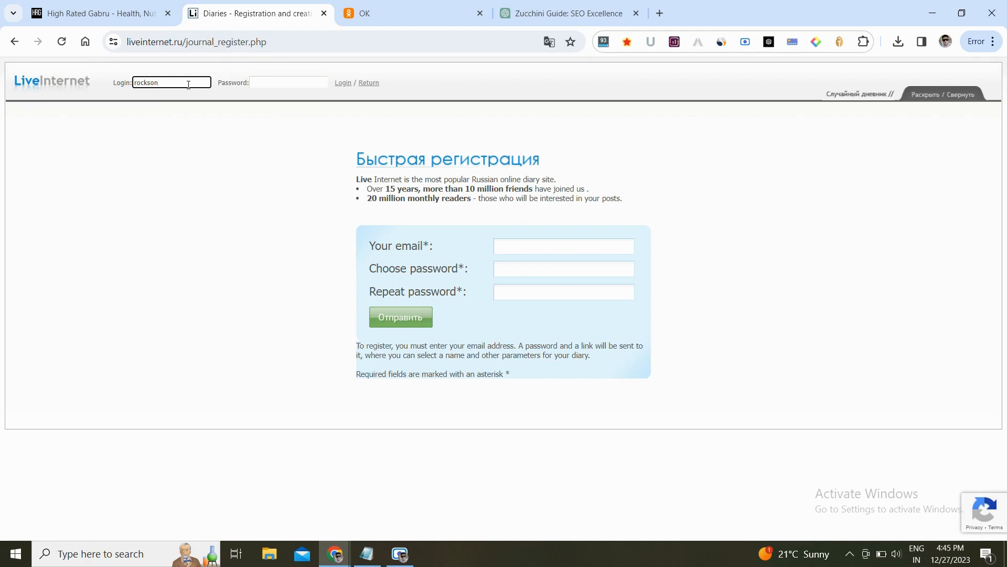
{"action": "left_click", "coordinate": [266, 88]}
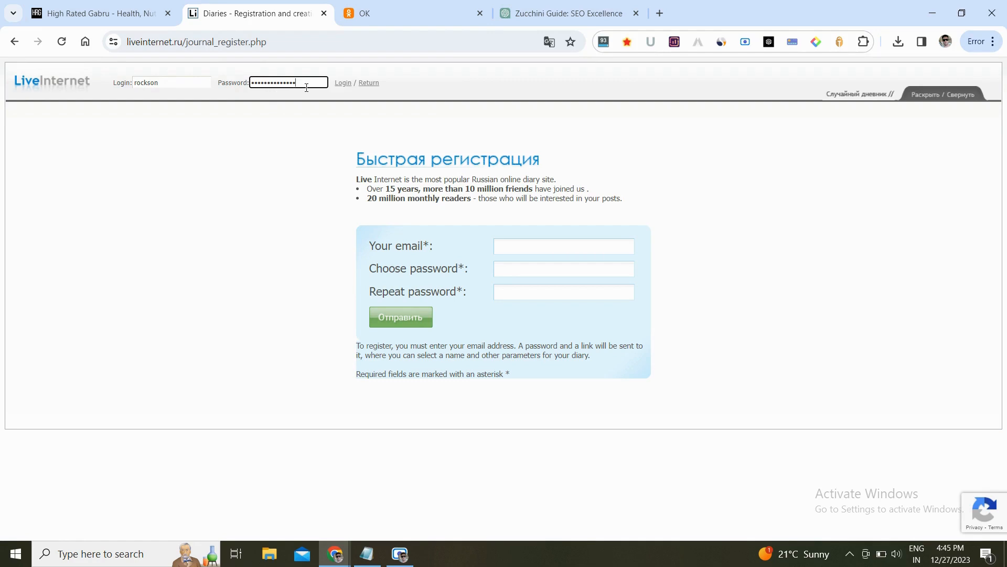
{"action": "left_click", "coordinate": [343, 84]}
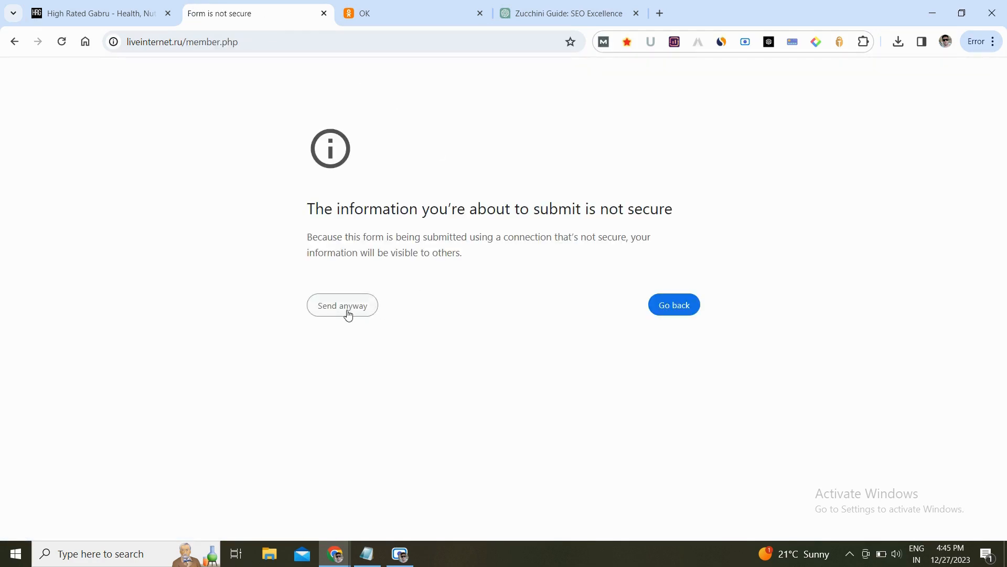
{"action": "left_click", "coordinate": [346, 314]}
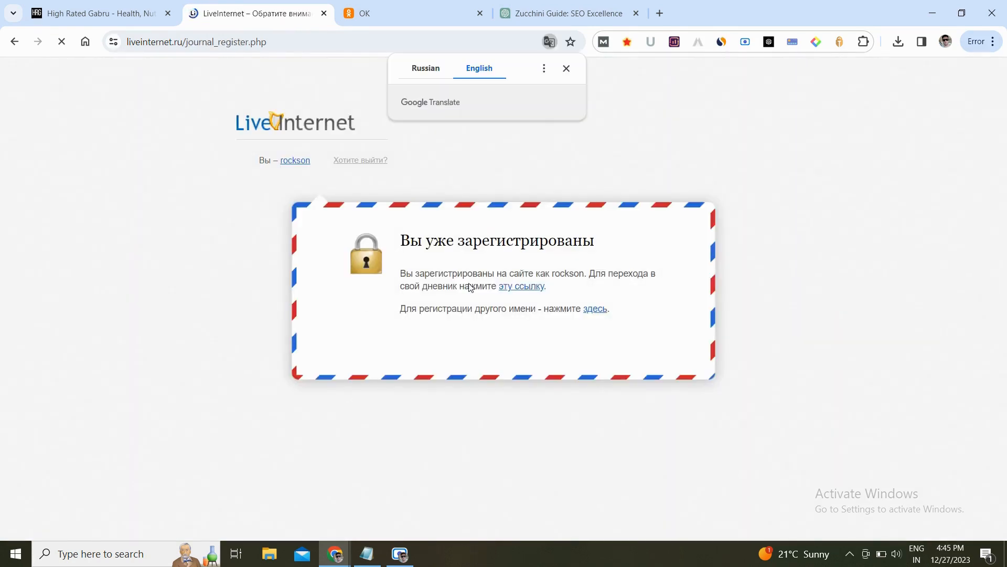
- Go to the diary, then start writing a new post and place the cursor in the Heading field
{"action": "left_click", "coordinate": [565, 74]}
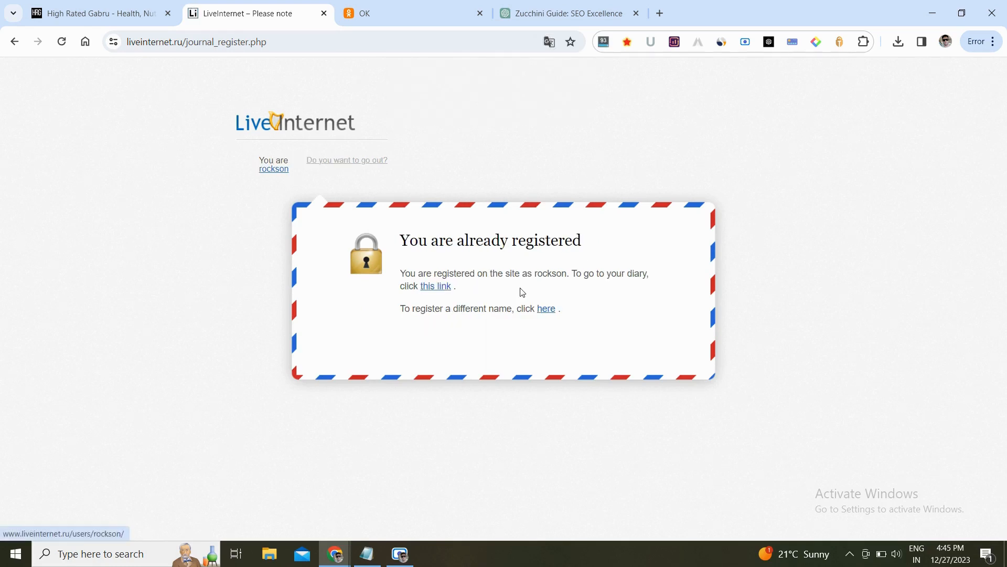
{"action": "left_click", "coordinate": [436, 286]}
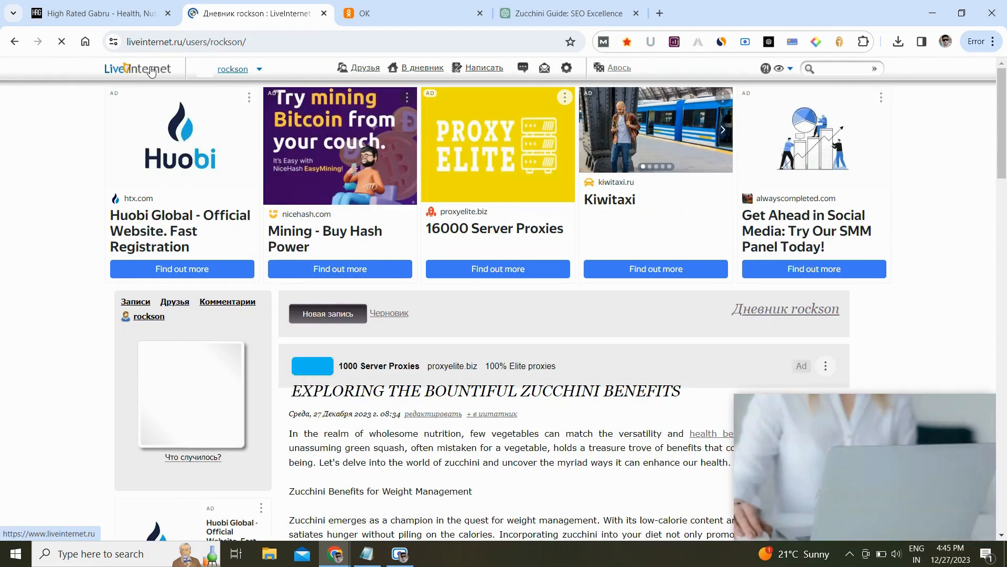
{"action": "left_click", "coordinate": [152, 71]}
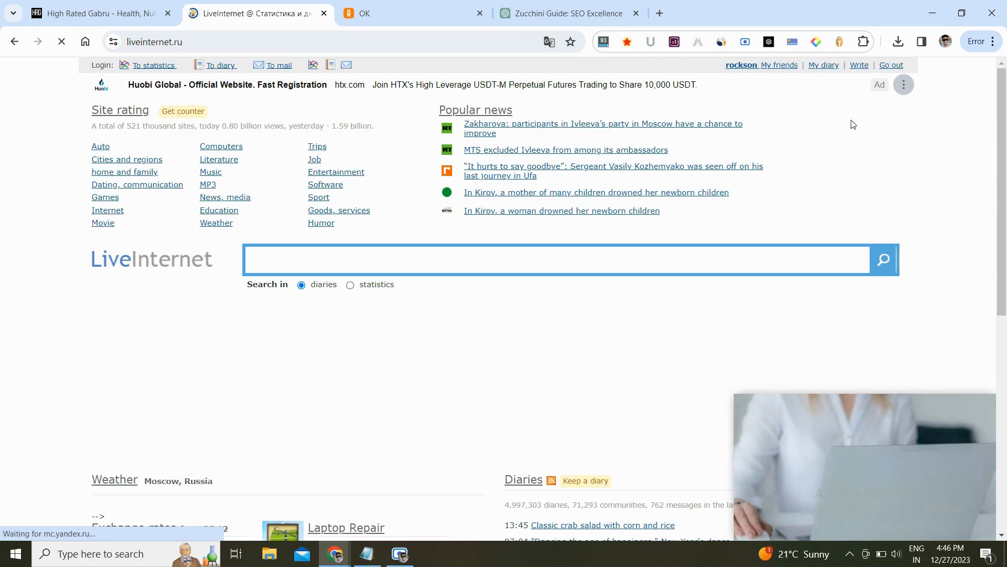
{"action": "left_click", "coordinate": [859, 65]}
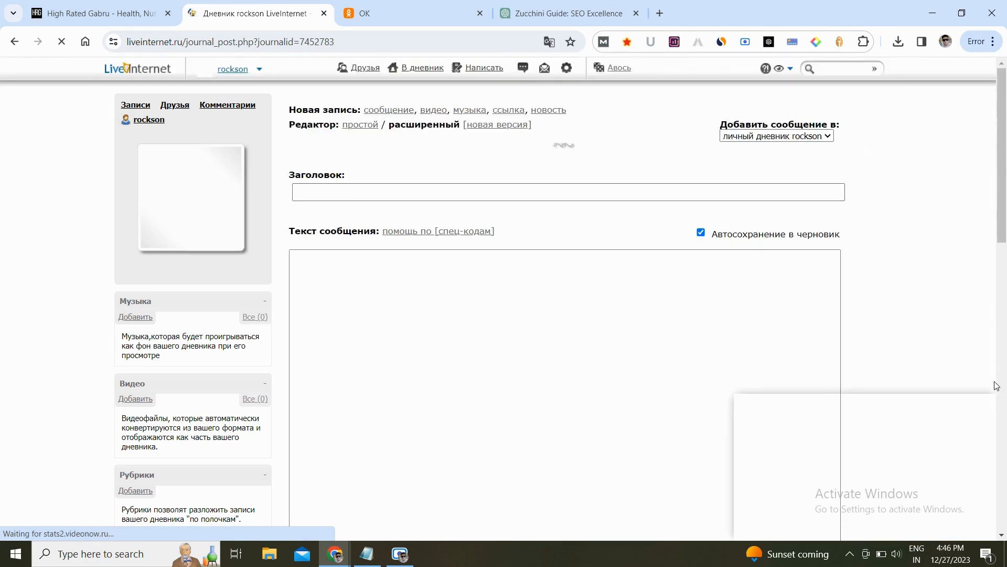
{"action": "left_click", "coordinate": [500, 194]}
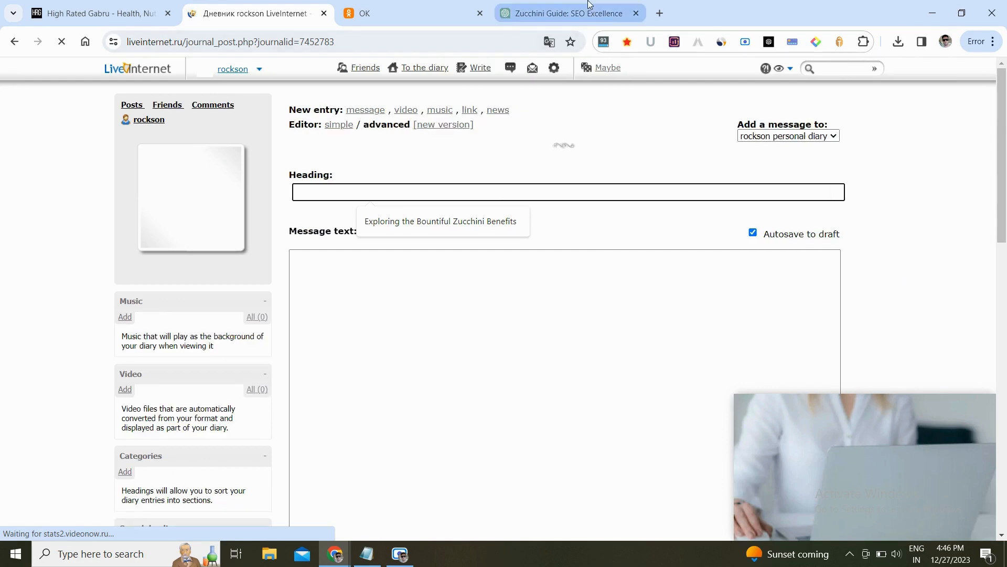
- Copy the title "5 Drinks Proven To Manage Cholesterol Levels Naturally" from the ChatGPT chat into the post's Heading
{"action": "left_click", "coordinate": [590, 10]}
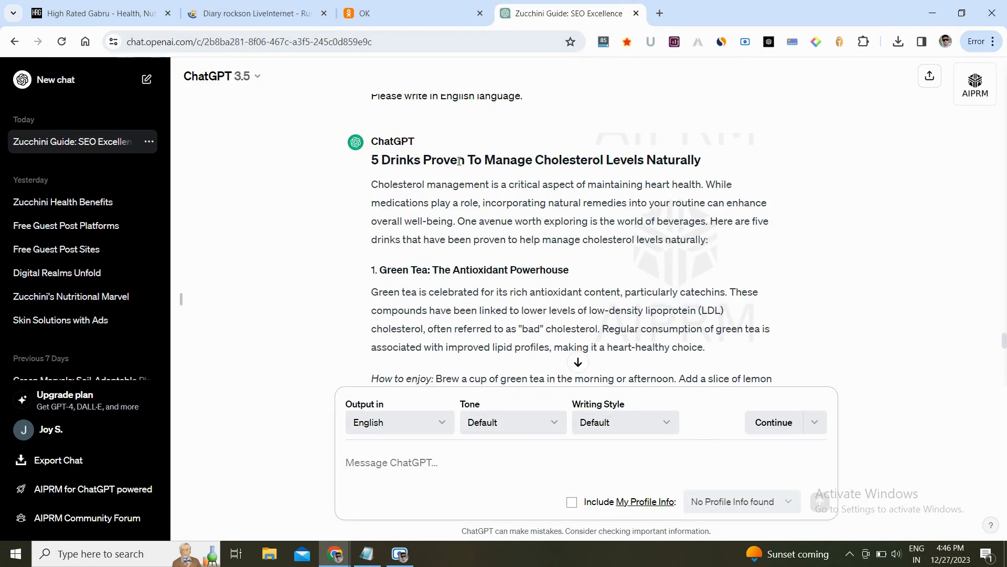
{"action": "triple_click", "coordinate": [460, 161]}
{"action": "key", "text": "ctrl+c"}
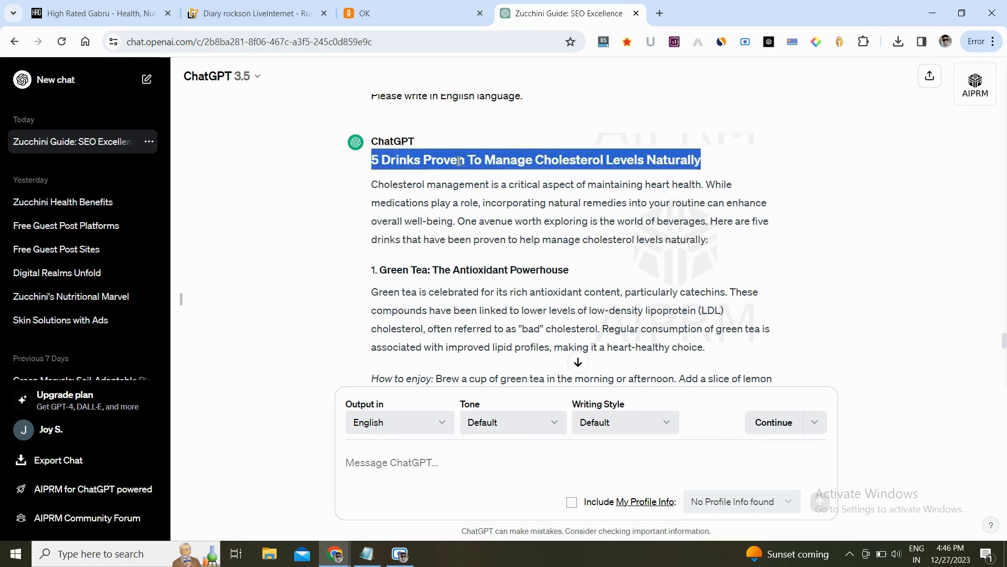
{"action": "key", "text": "ctrl+Tab"}
{"action": "key", "text": "ctrl+Tab"}
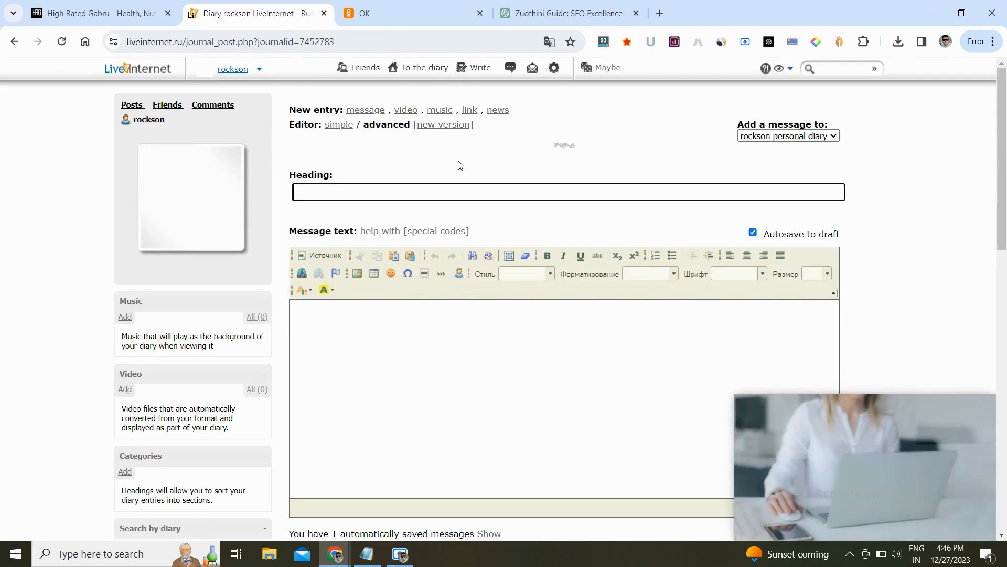
{"action": "key", "text": "ctrl+v"}
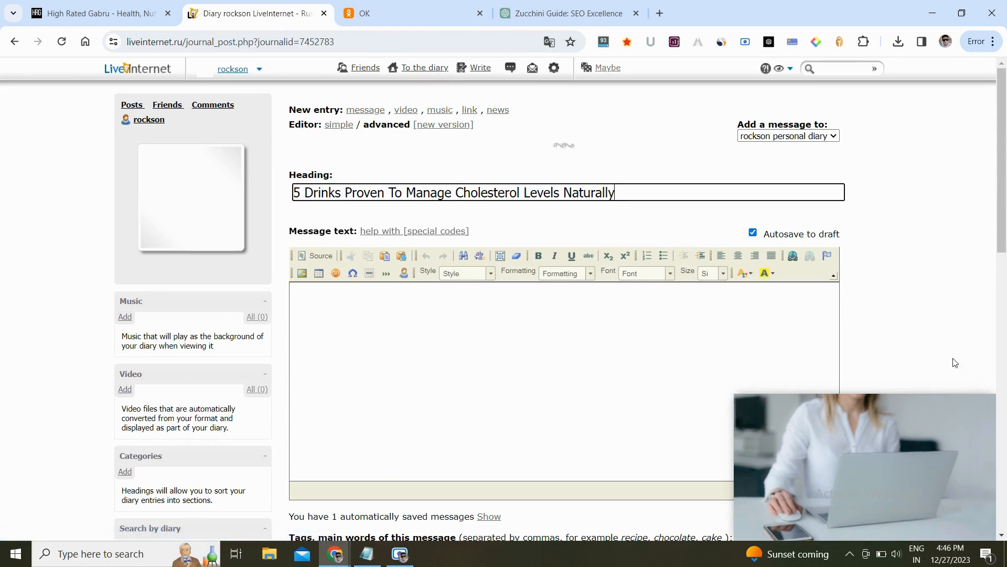
- Select and copy the whole article body, down to the In Conclusion paragraph, from the ChatGPT response
{"action": "left_click", "coordinate": [668, 353]}
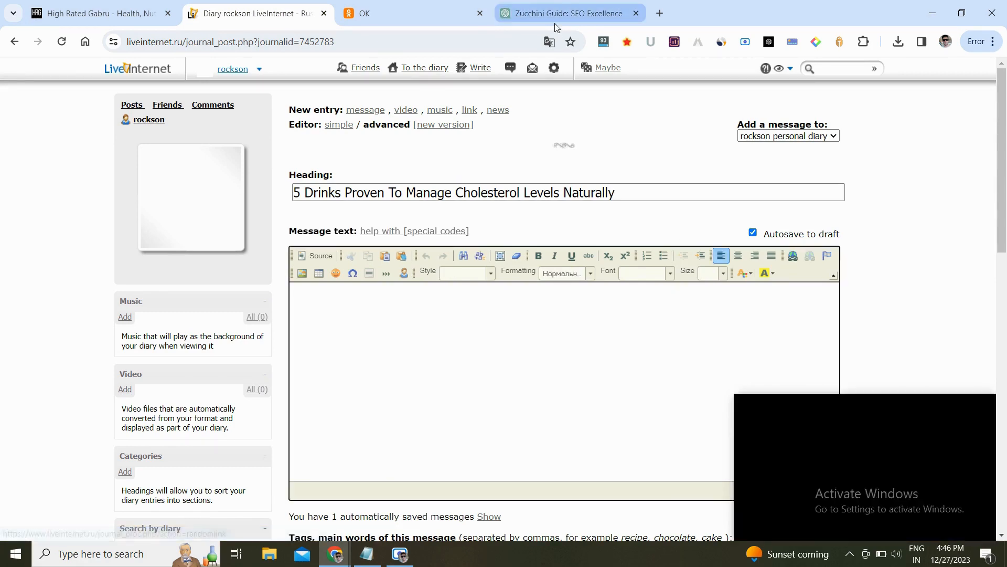
{"action": "left_click", "coordinate": [555, 24]}
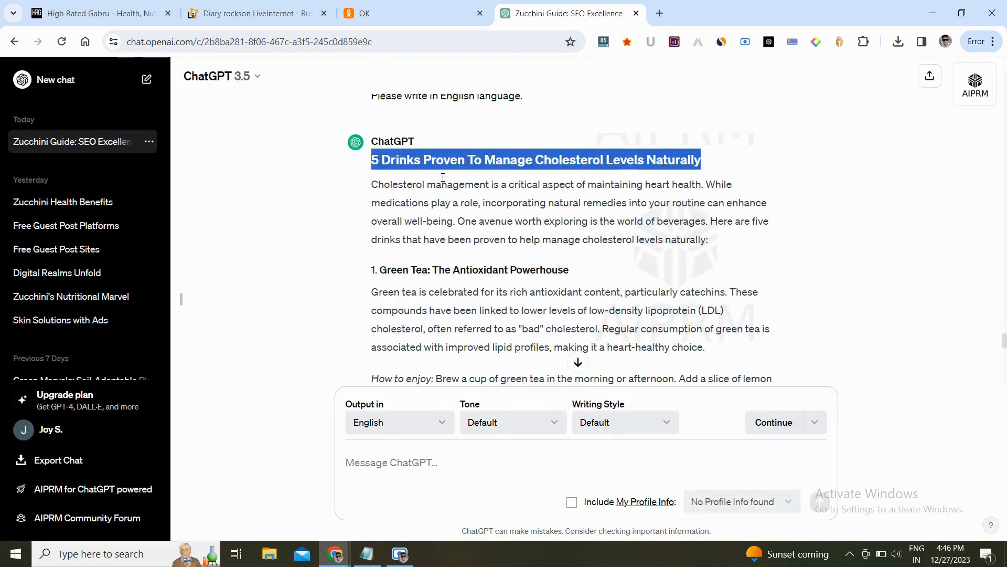
{"action": "triple_click", "coordinate": [447, 186]}
{"action": "scroll", "coordinate": [837, 227], "scroll_direction": "down", "scroll_amount": 4}
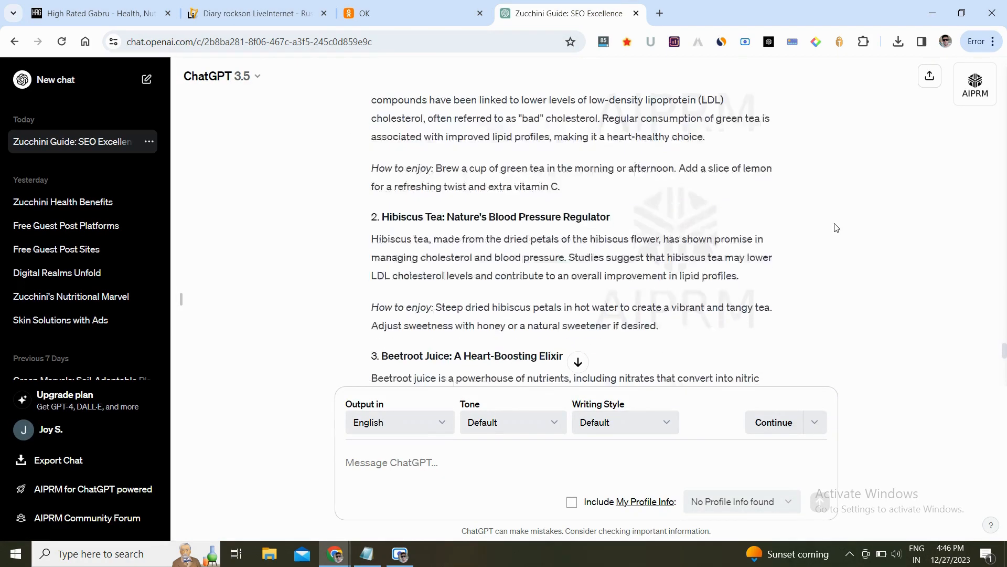
{"action": "scroll", "coordinate": [836, 227], "scroll_direction": "down", "scroll_amount": 10}
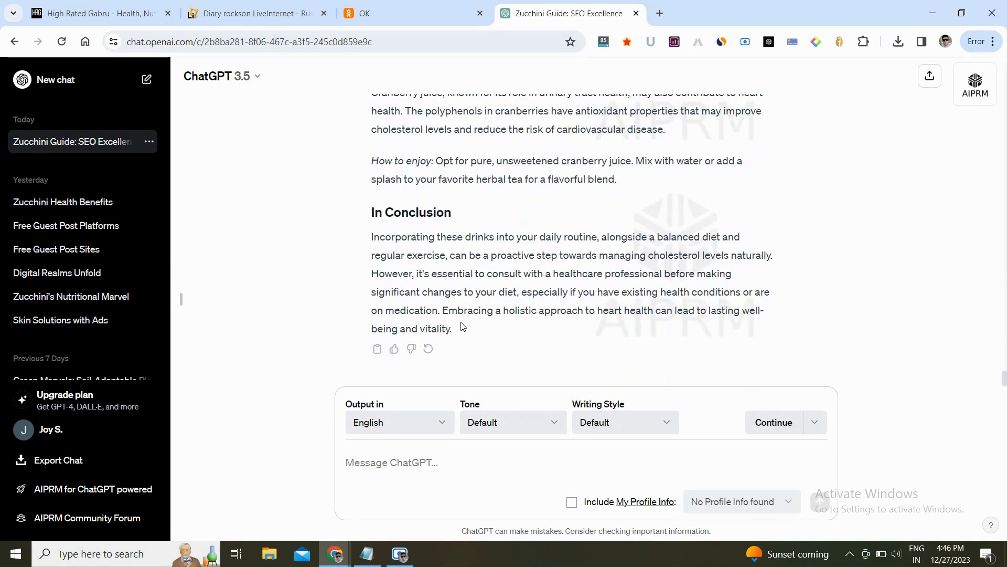
{"action": "left_click", "coordinate": [463, 326], "text": "shift"}
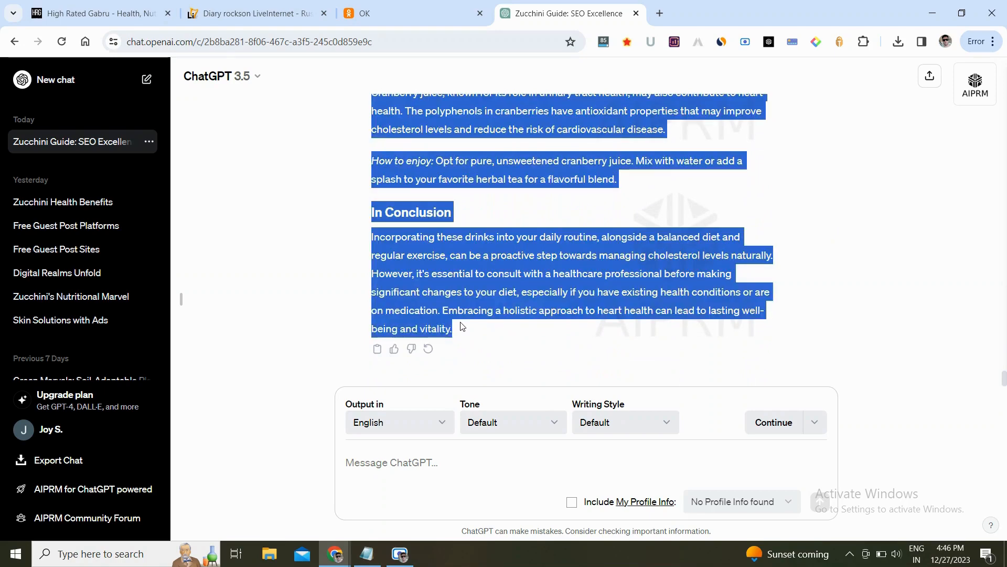
{"action": "left_click", "coordinate": [256, 7]}
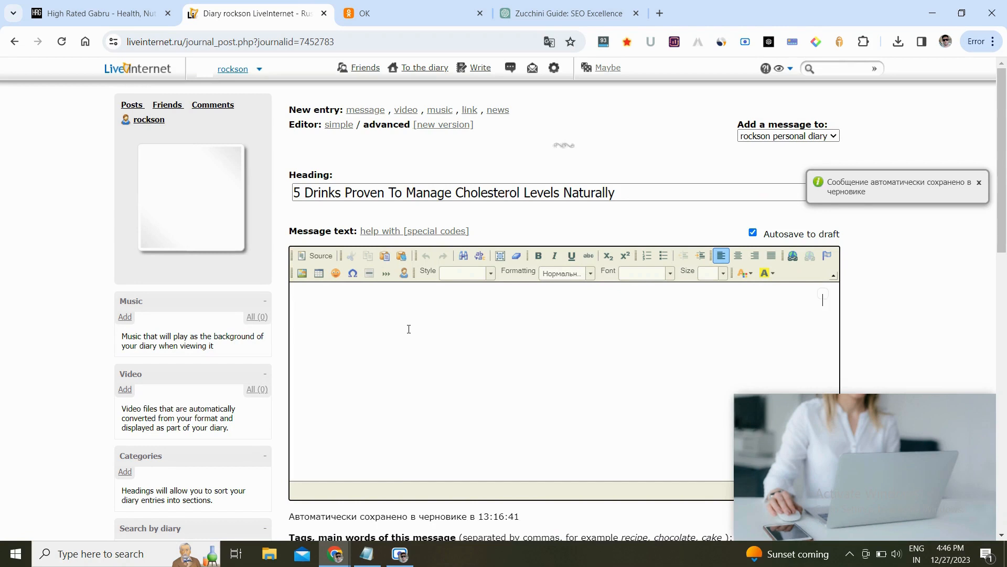
{"action": "key", "text": "ctrl+v"}
{"action": "key", "text": "ctrl+z"}
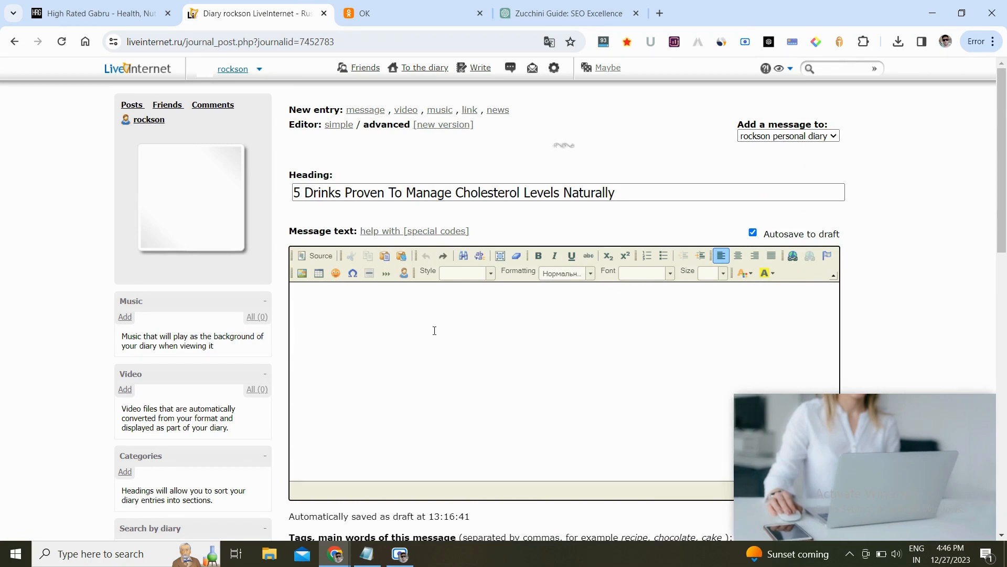
- Open wordcounter.net in a new tab
{"action": "left_click", "coordinate": [661, 14]}
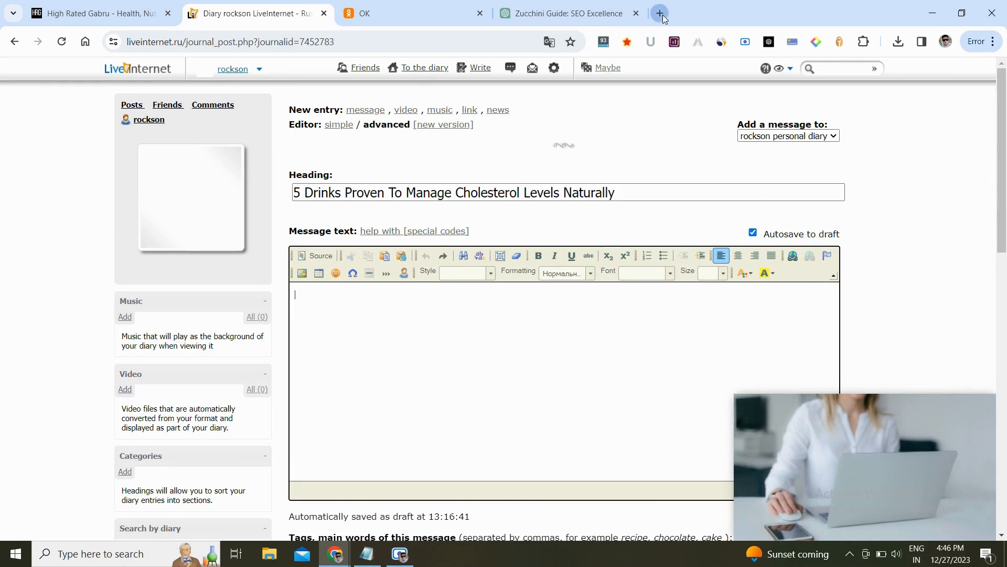
{"action": "type", "text": "w"}
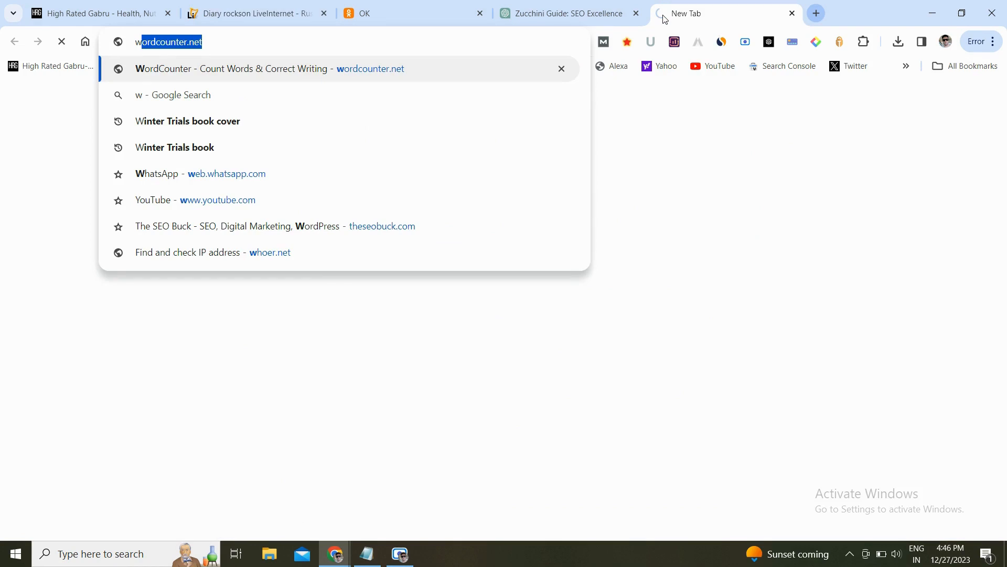
{"action": "type", "text": "ordcounter.net"}
{"action": "key", "text": "Return"}
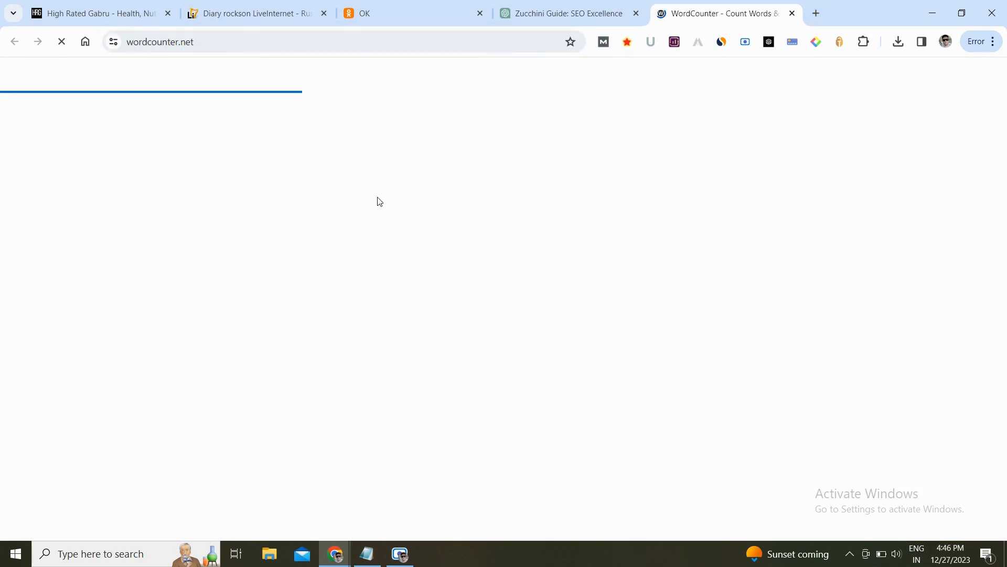
- Clear the Word Counter editor, paste the article into it, and select all of it to copy as plain text
{"action": "key", "text": "ctrl+v"}
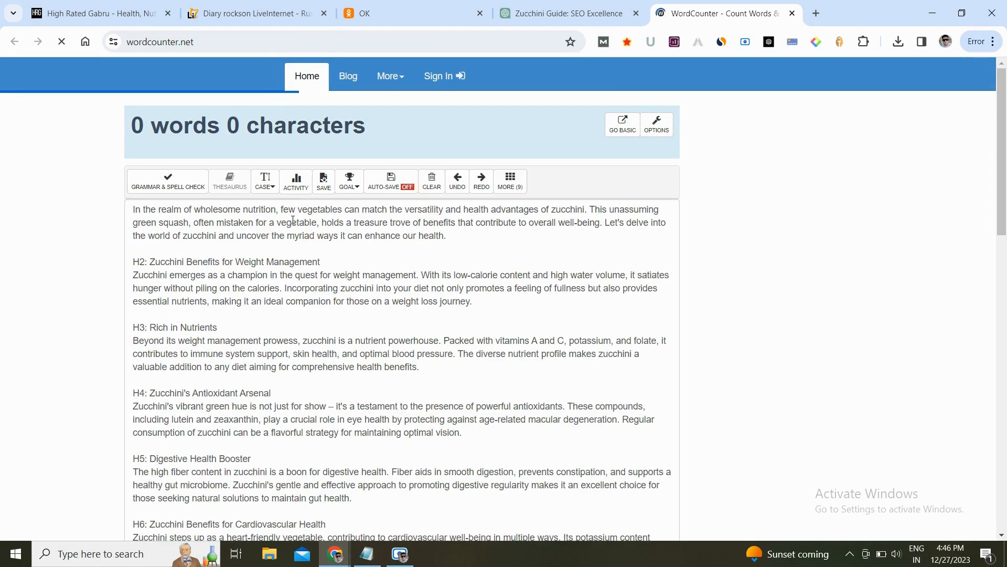
{"action": "key", "text": "ctrl+a"}
{"action": "key", "text": "BackSpace"}
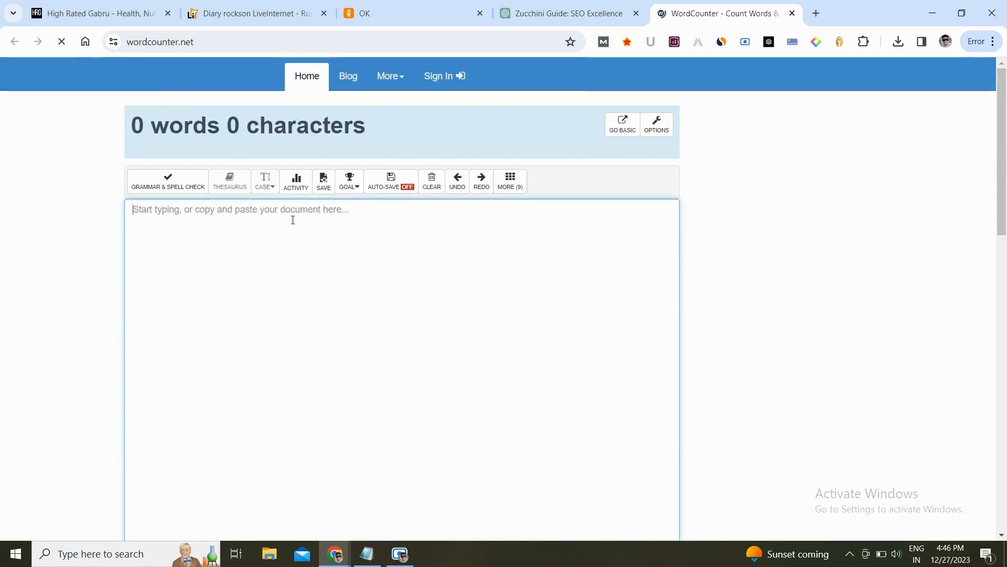
{"action": "key", "text": "ctrl+v"}
{"action": "key", "text": "ctrl+a"}
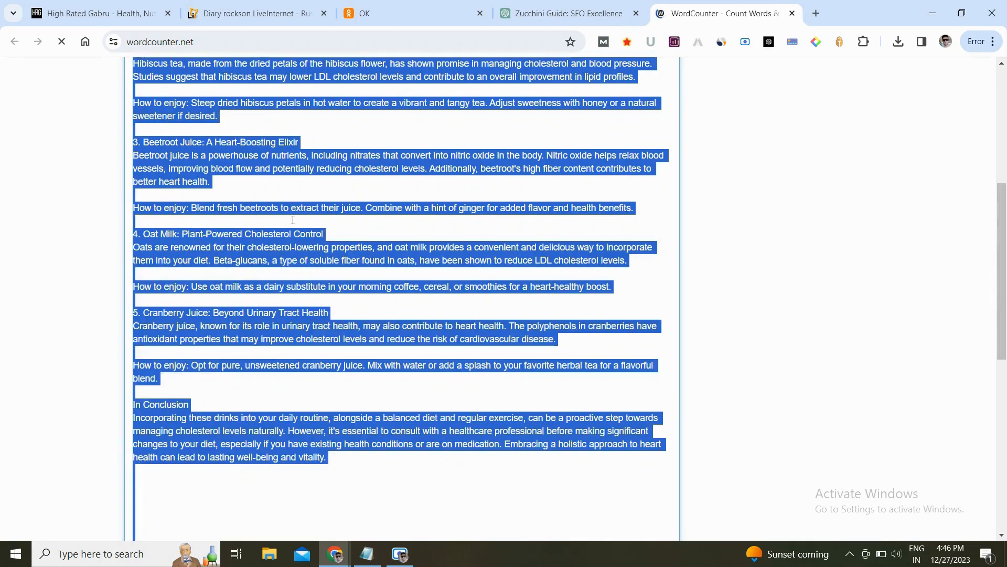
- Paste the plain-text article into the diary post's message text, remove the trailing blank lines, and close the video ad
{"action": "left_click", "coordinate": [226, 6]}
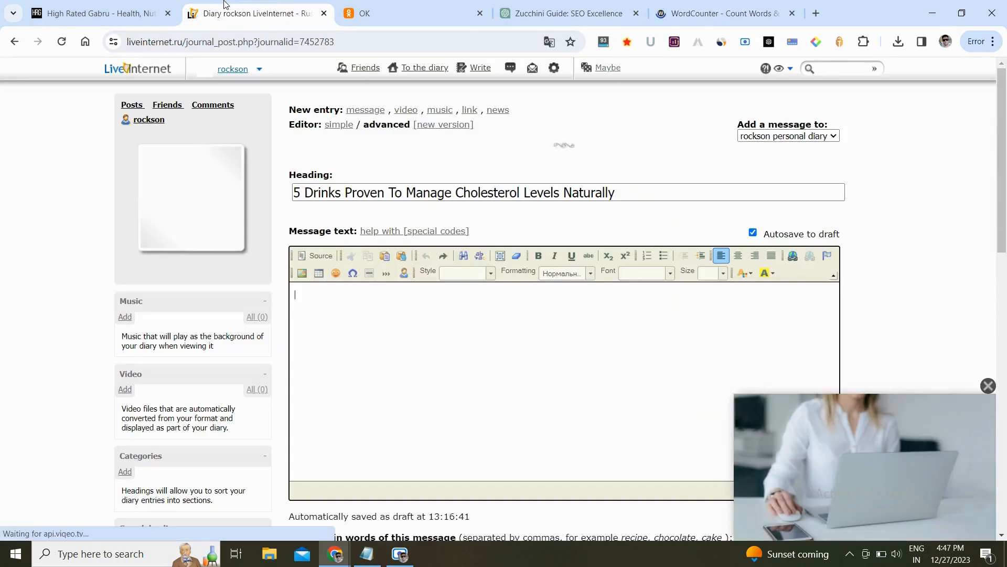
{"action": "key", "text": "ctrl+v"}
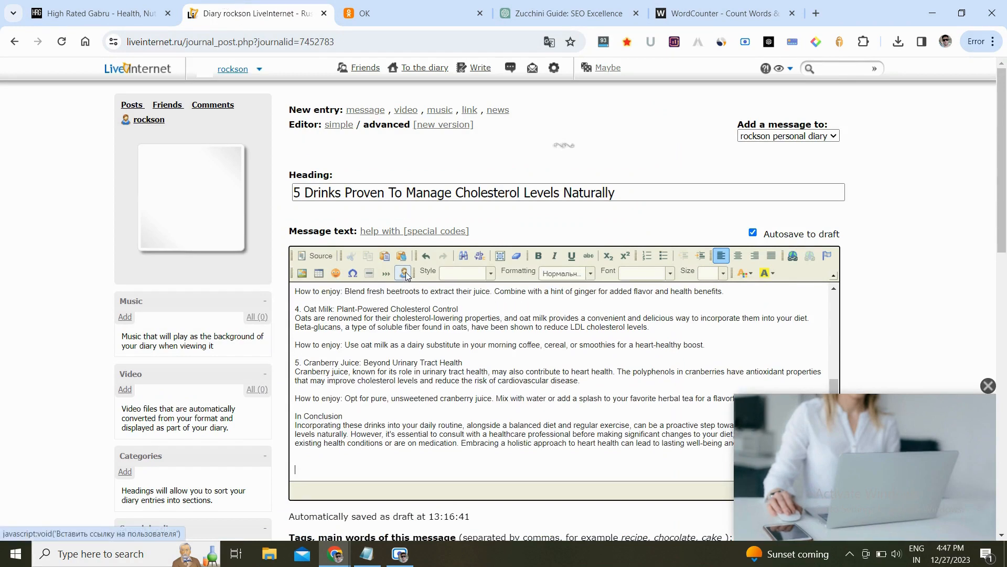
{"action": "key", "text": "BackSpace"}
{"action": "key", "text": "BackSpace"}
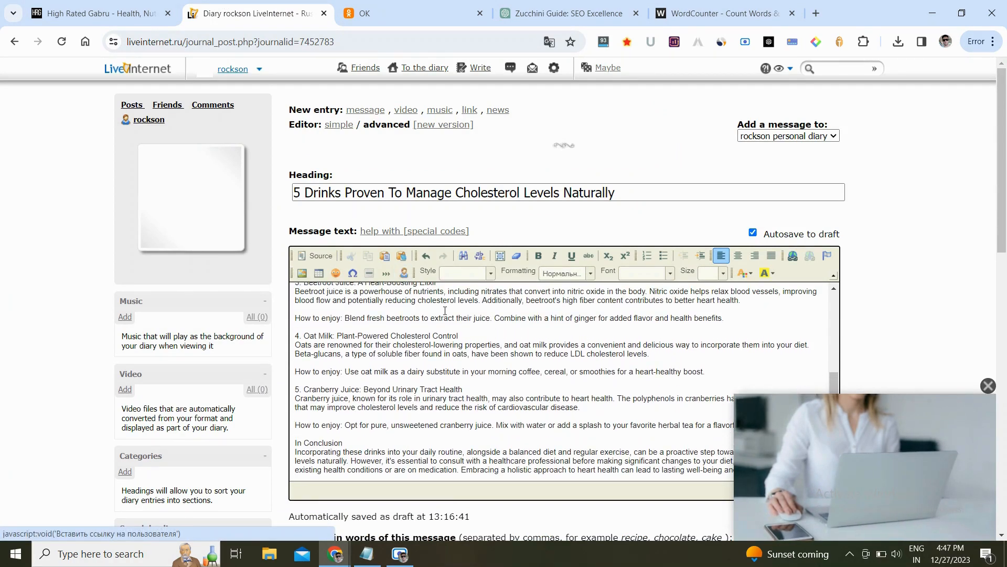
{"action": "left_click", "coordinate": [988, 385]}
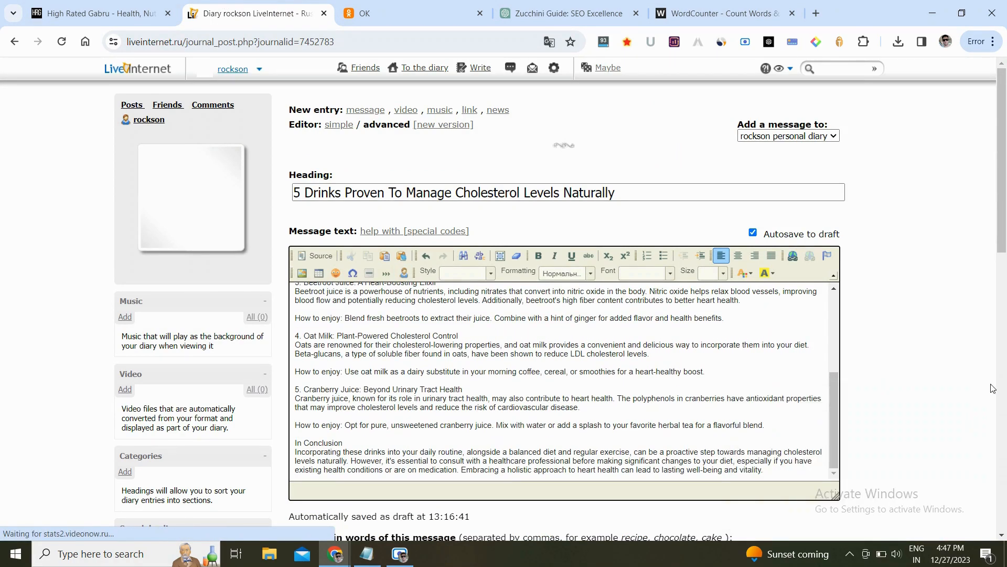
- Insert a blank line below the first drink heading and make "1. Green Tea: The Antioxidant Powerhouse" bold
{"action": "scroll", "coordinate": [826, 371], "scroll_direction": "up", "scroll_amount": 1}
{"action": "scroll", "coordinate": [825, 371], "scroll_direction": "up", "scroll_amount": 3}
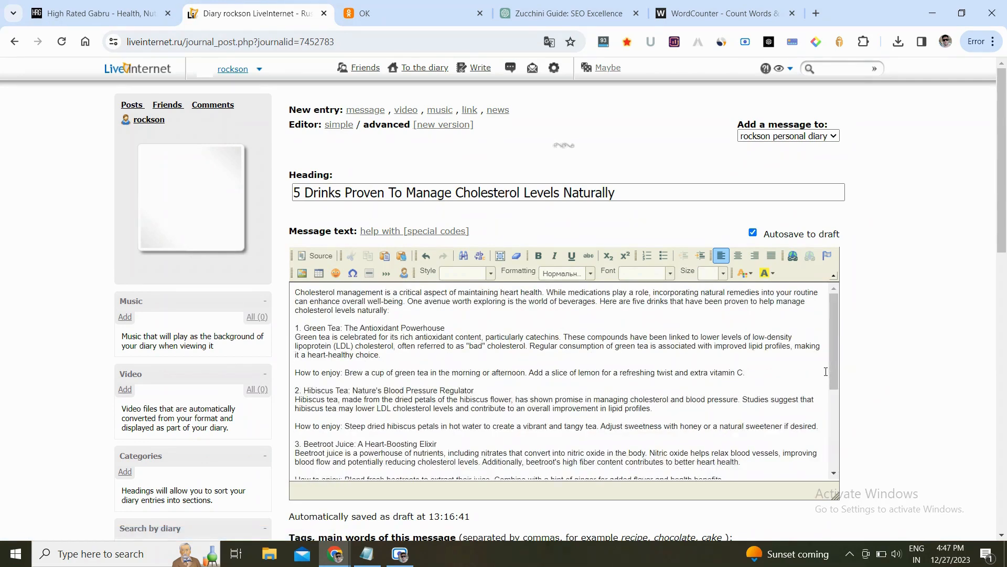
{"action": "left_click", "coordinate": [524, 322]}
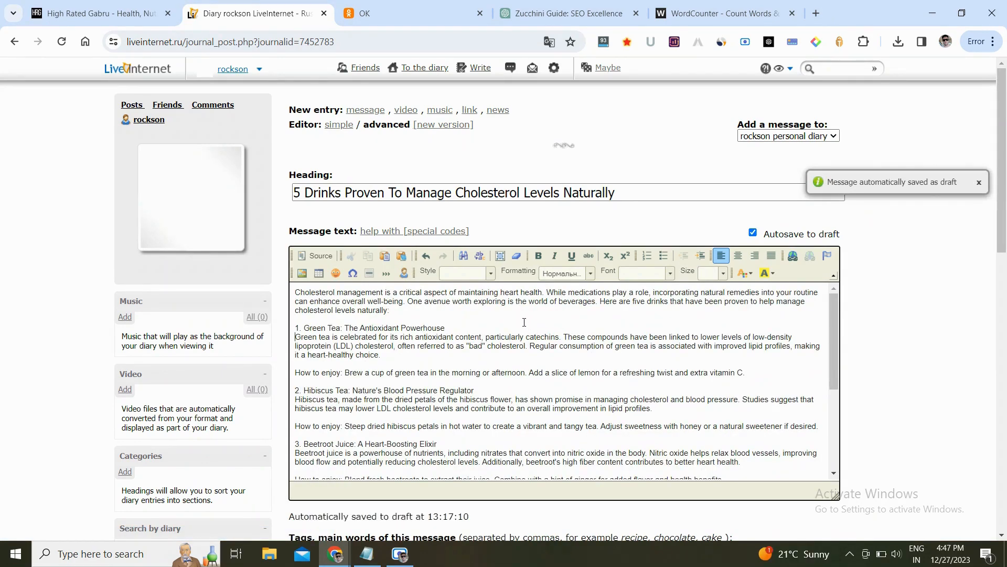
{"action": "key", "text": "Return"}
{"action": "key", "text": "shift+End"}
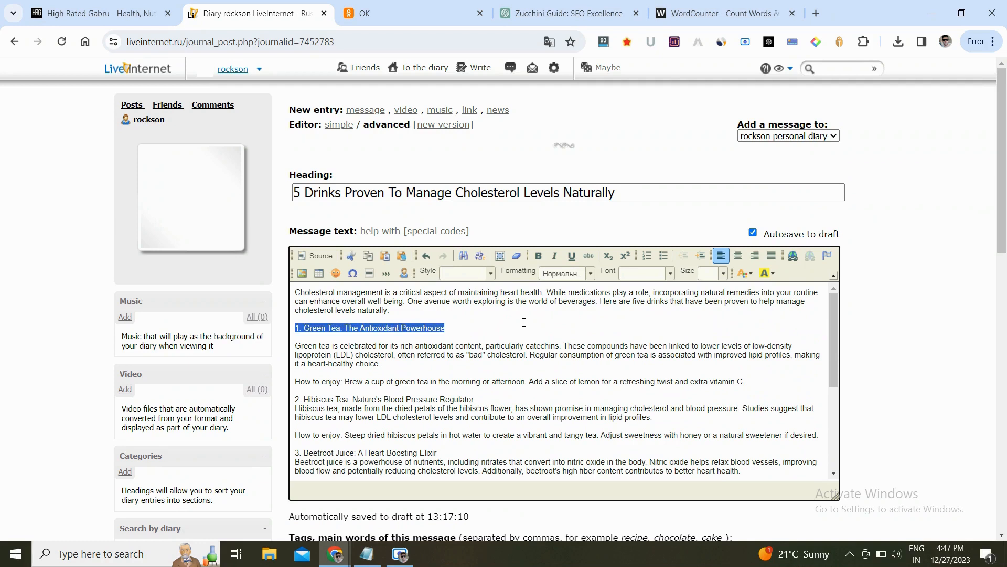
{"action": "key", "text": "ctrl+b"}
- Add a blank line below the Hibiscus Tea heading and make "2. Hibiscus Tea: Nature's Blood Pressure Regulator" bold
{"action": "key", "text": "Down"}
{"action": "key", "text": "Down"}
{"action": "key", "text": "Down"}
{"action": "key", "text": "Down"}
{"action": "key", "text": "Down"}
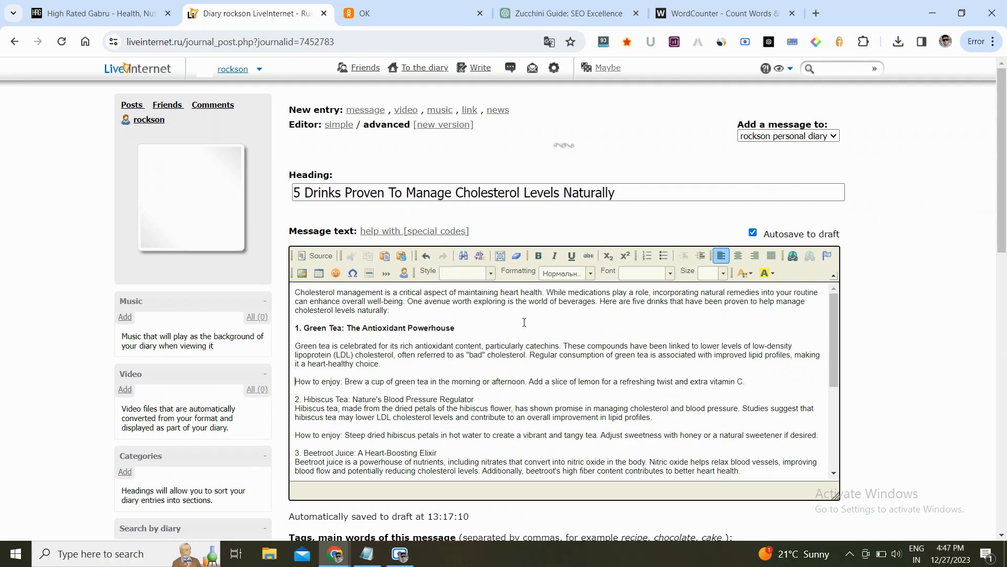
{"action": "key", "text": "Return"}
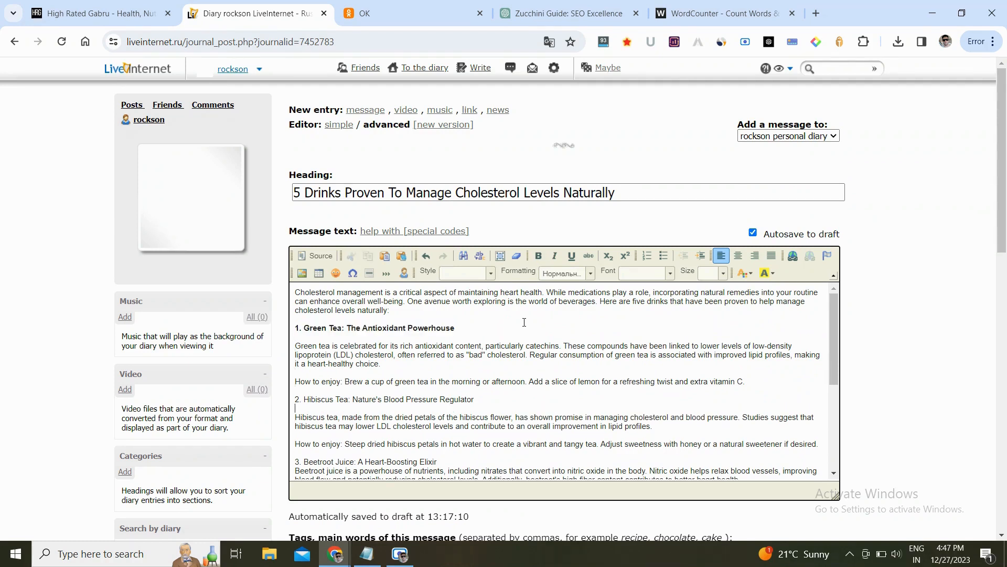
{"action": "key", "text": "shift+End"}
{"action": "key", "text": "ctrl+b"}
- Add a blank line below the Beetroot Juice heading and make "3. Beetroot Juice: A Heart-Boosting Elixir" bold
{"action": "key", "text": "Down"}
{"action": "key", "text": "Down"}
{"action": "key", "text": "Down"}
{"action": "key", "text": "Down"}
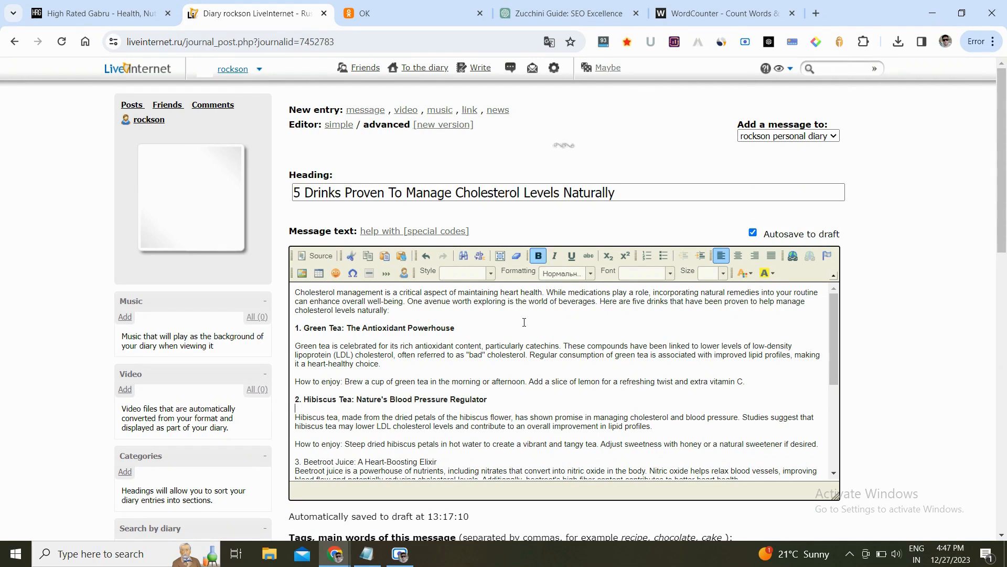
{"action": "key", "text": "Return"}
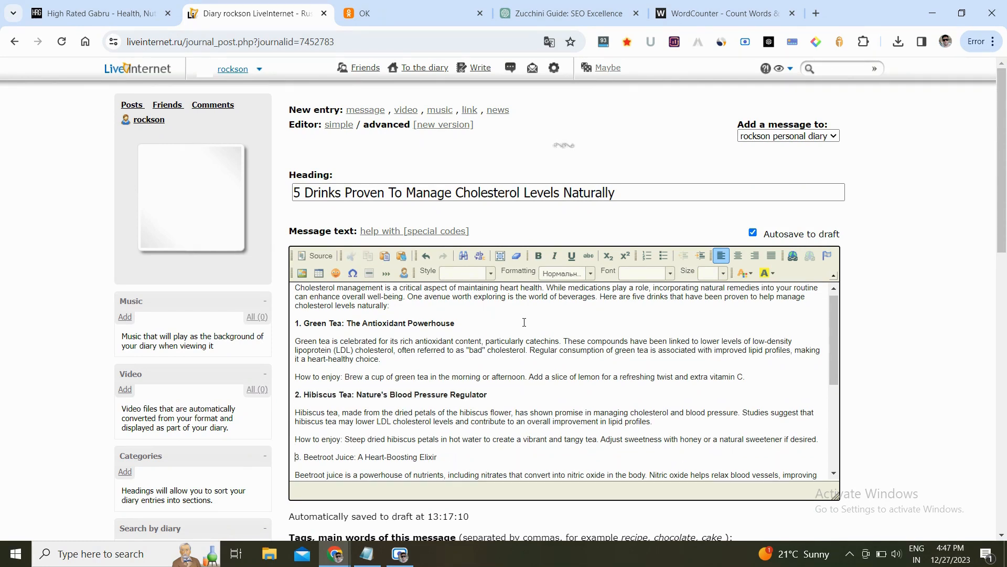
{"action": "key", "text": "shift+End"}
{"action": "key", "text": "ctrl+b"}
- Make "4. Oat Milk: Plant-Powered Cholesterol Control" bold and add a blank line beneath it
{"action": "key", "text": "Down"}
{"action": "key", "text": "Down"}
{"action": "key", "text": "Down"}
{"action": "key", "text": "Down"}
{"action": "key", "text": "Down"}
{"action": "key", "text": "Down"}
{"action": "key", "text": "Down"}
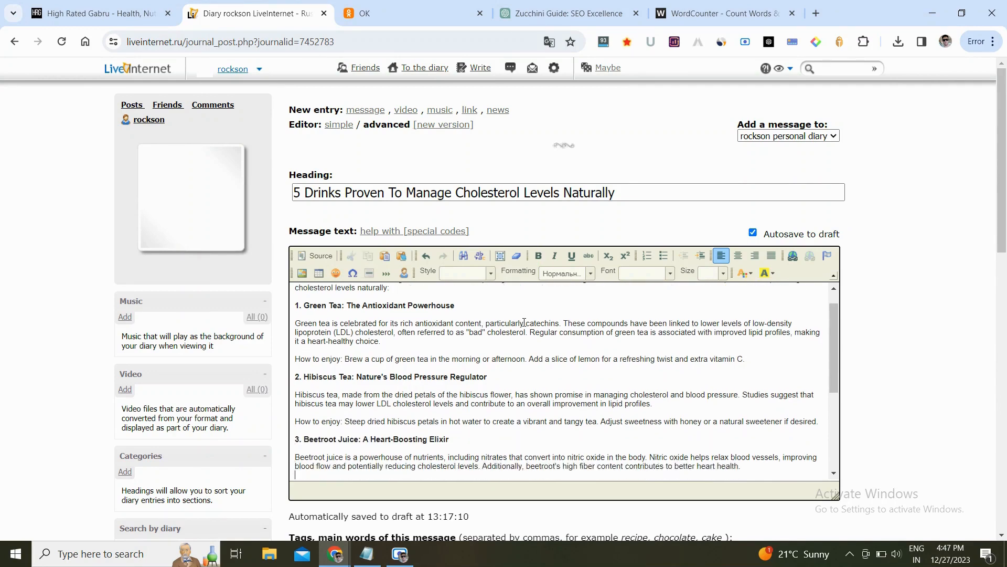
{"action": "key", "text": "Down"}
{"action": "key", "text": "Up"}
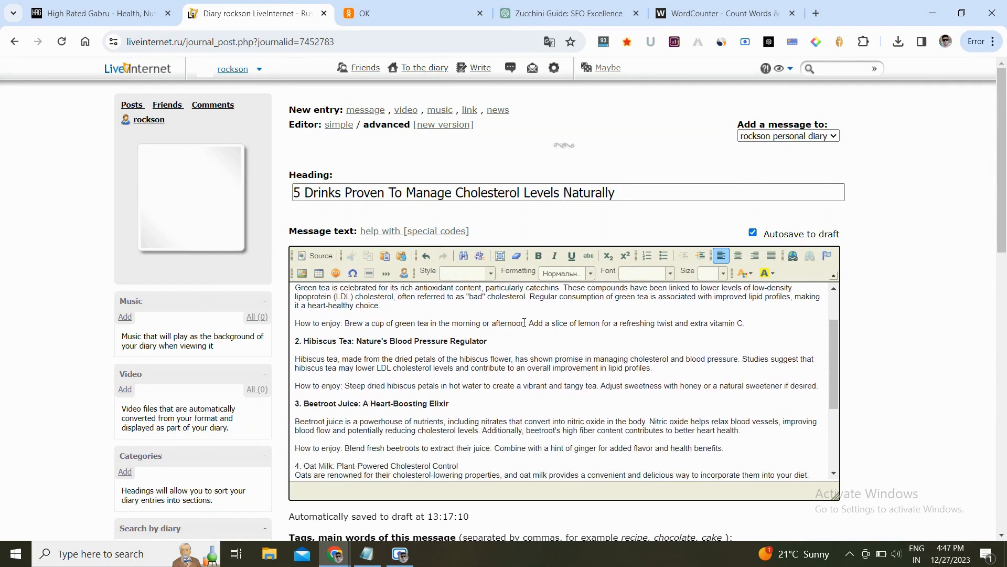
{"action": "key", "text": "shift+End"}
{"action": "key", "text": "ctrl+b"}
{"action": "key", "text": "Down"}
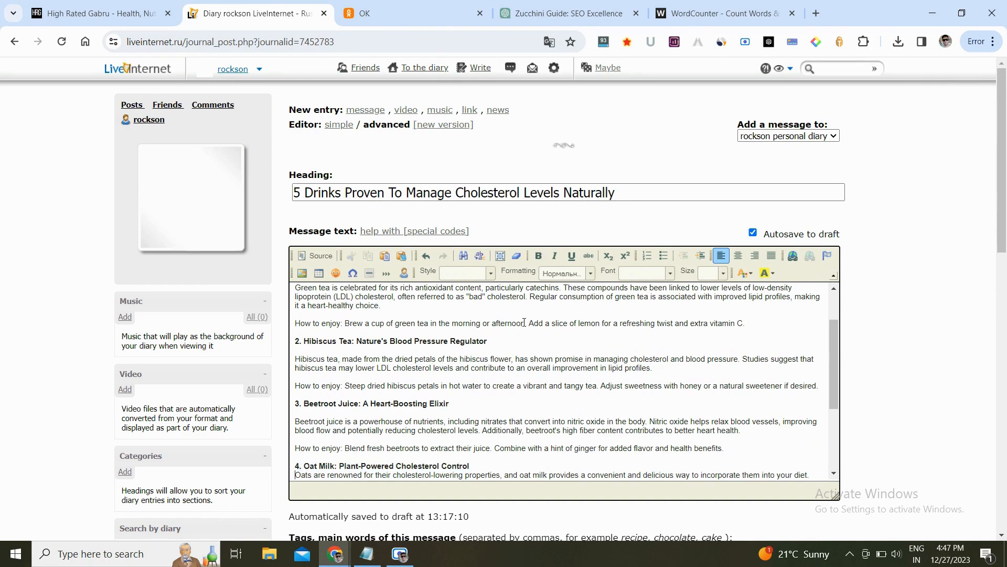
{"action": "key", "text": "Return"}
- Add a blank line below the Cranberry Juice heading and make "5. Cranberry Juice: Beyond Urinary Tract Health" bold
{"action": "key", "text": "Down"}
{"action": "key", "text": "Down"}
{"action": "key", "text": "Down"}
{"action": "key", "text": "Down"}
{"action": "key", "text": "Down"}
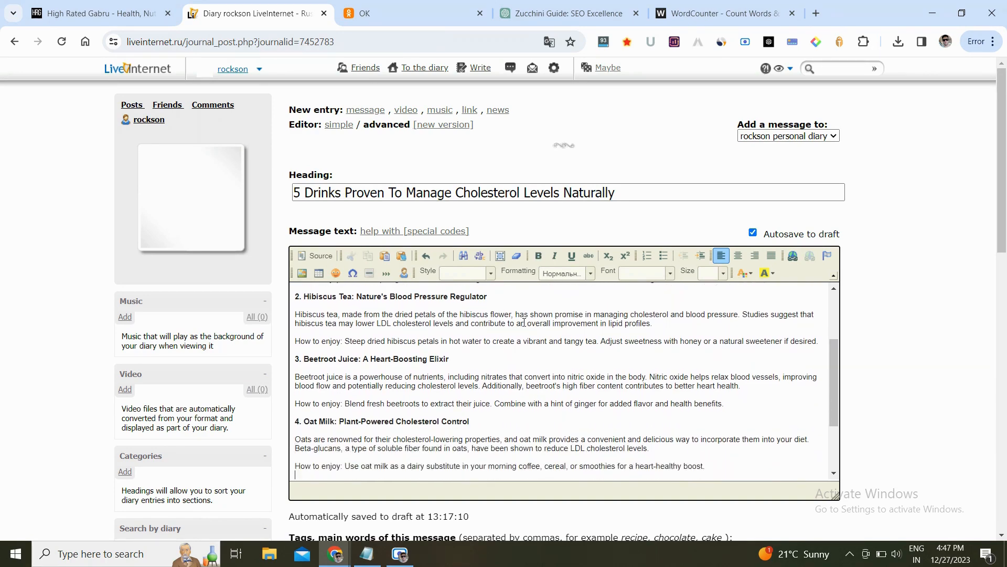
{"action": "key", "text": "Return"}
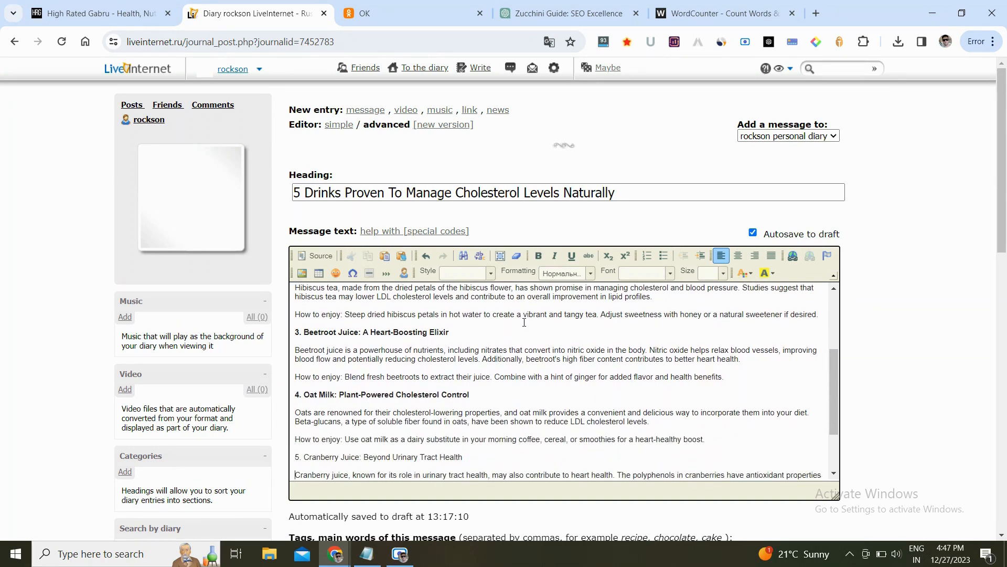
{"action": "key", "text": "shift+End"}
{"action": "key", "text": "ctrl+b"}
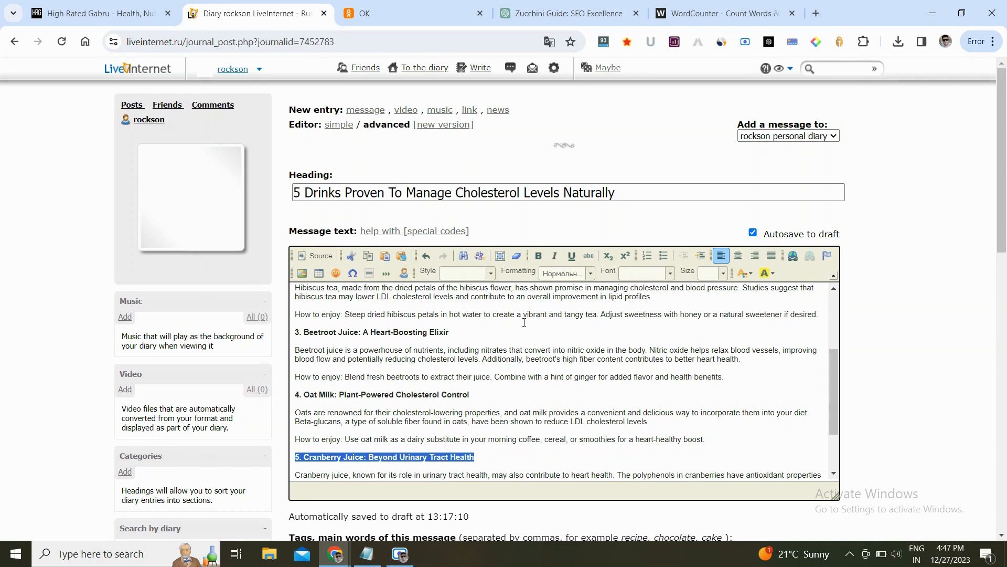
- Shorten the "In Conclusion" heading to "Conclusion"
{"action": "key", "text": "Right"}
{"action": "key", "text": "Down"}
{"action": "key", "text": "Down"}
{"action": "key", "text": "Down"}
{"action": "key", "text": "ctrl+v"}
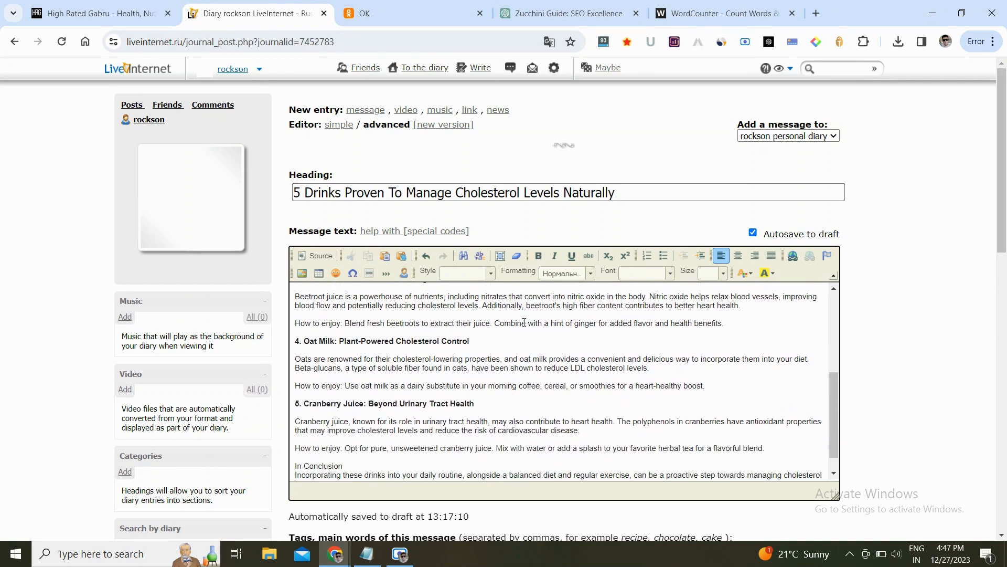
{"action": "key", "text": "Delete"}
{"action": "key", "text": "Delete"}
{"action": "key", "text": "Delete"}
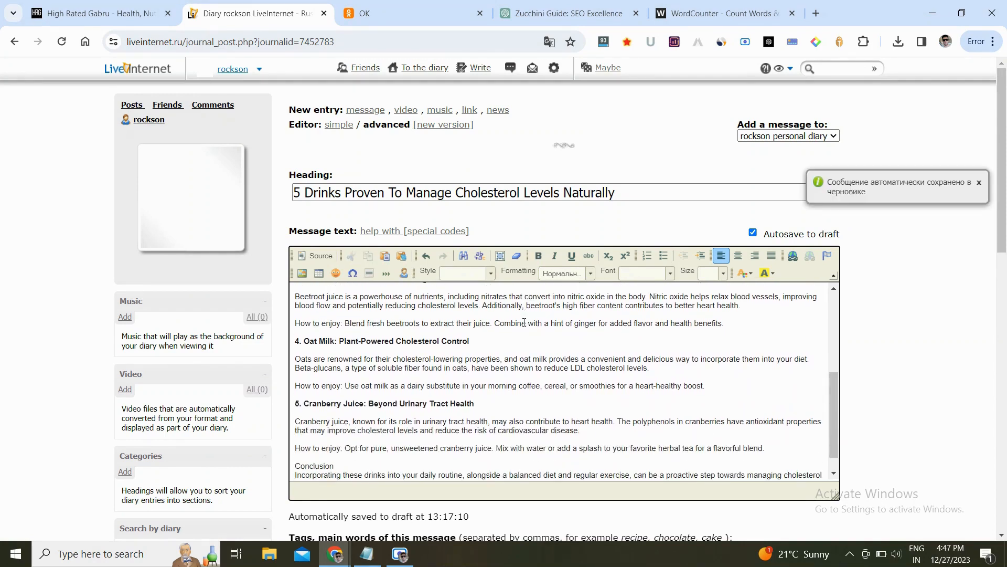
- Add a blank line below the Conclusion heading and make "Conclusion" bold
{"action": "key", "text": "Right"}
{"action": "key", "text": "Right"}
{"action": "key", "text": "Right"}
{"action": "key", "text": "Right"}
{"action": "key", "text": "Right"}
{"action": "key", "text": "Right"}
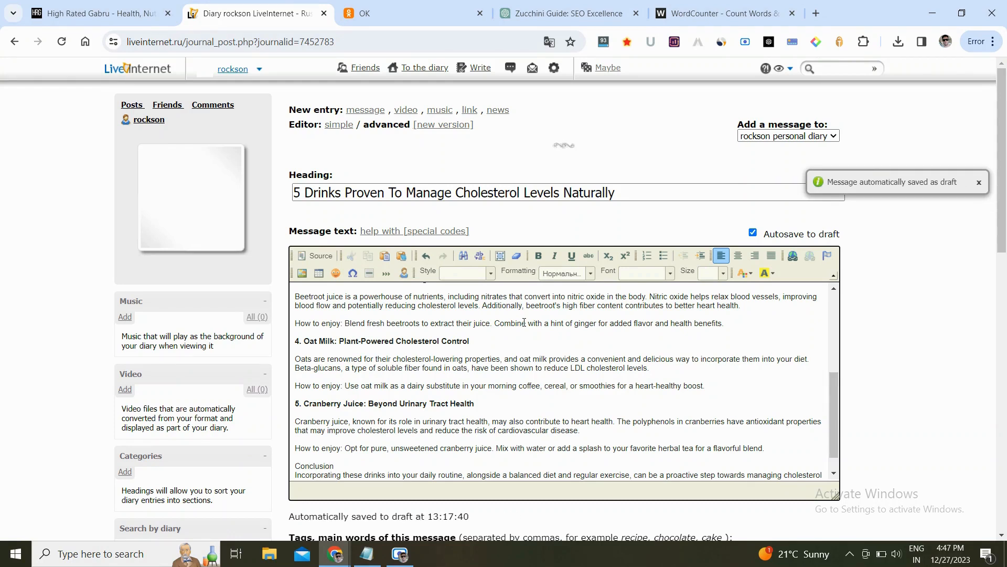
{"action": "key", "text": "Return"}
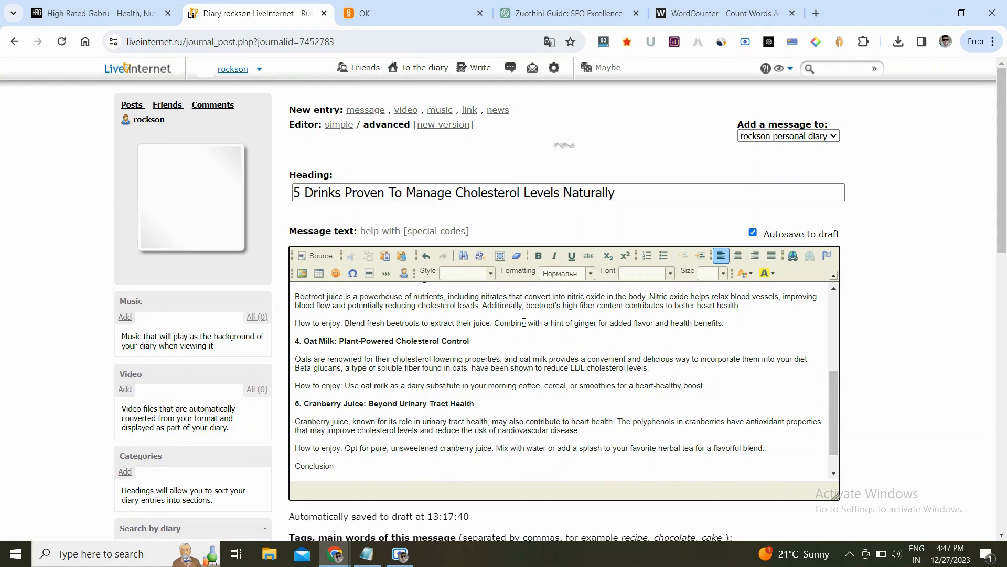
{"action": "key", "text": "shift+End"}
{"action": "key", "text": "ctrl+b"}
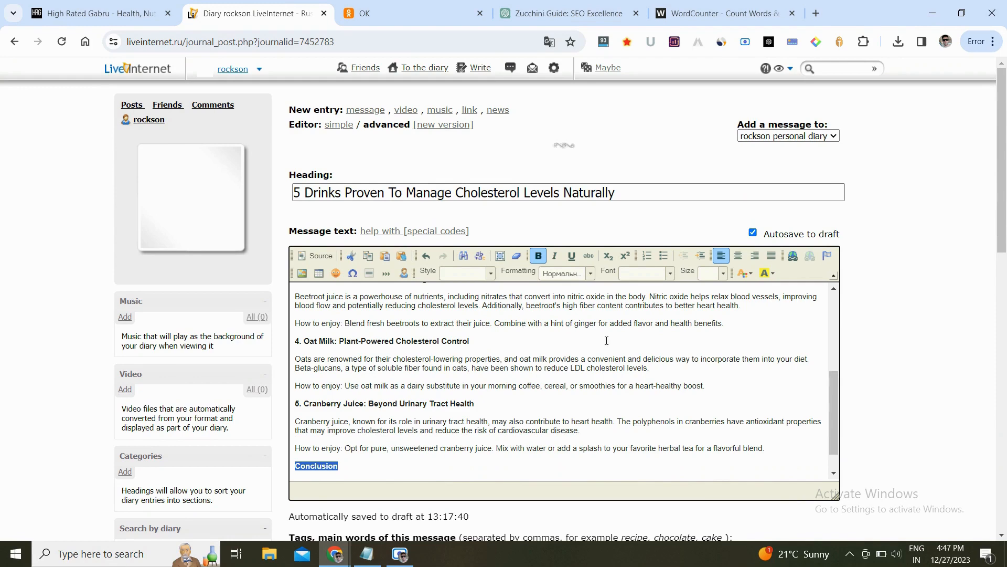
{"action": "scroll", "coordinate": [594, 335], "scroll_direction": "up", "scroll_amount": 4}
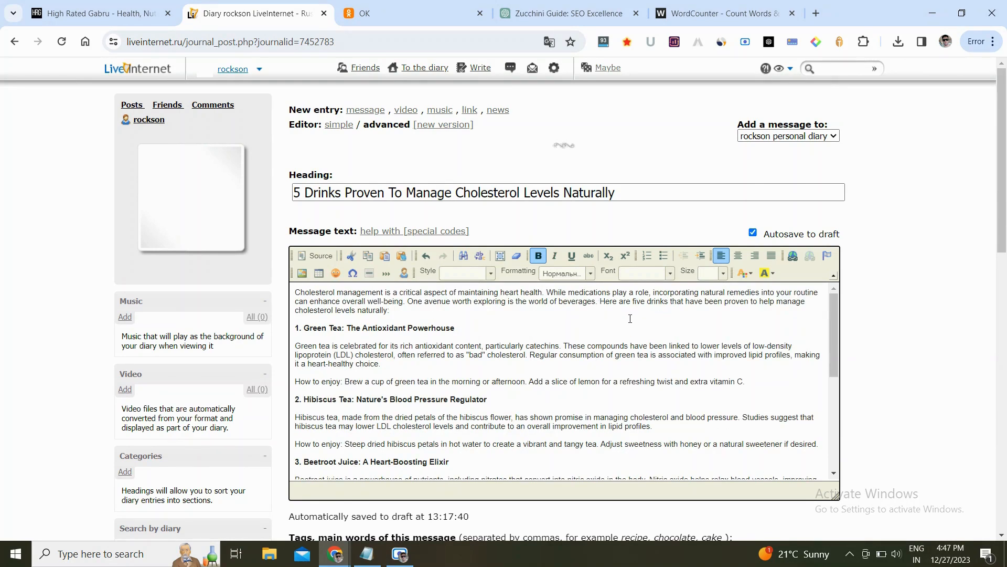
- On the High Rated Gabru blog, copy the link address of the "5 Drinks Proven To Manage Cholesterol Levels Naturally" post
{"action": "left_click", "coordinate": [84, 6]}
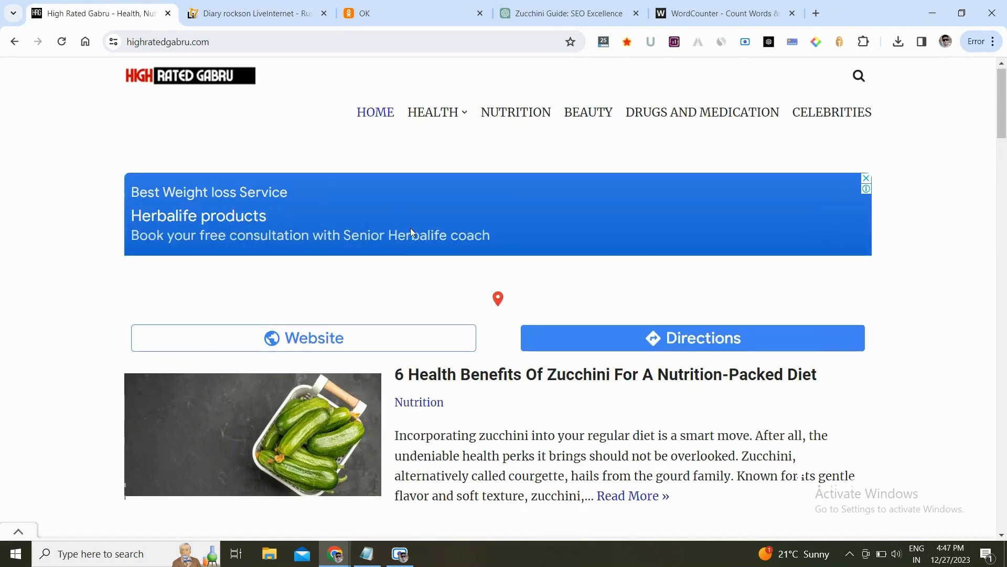
{"action": "scroll", "coordinate": [411, 231], "scroll_direction": "down", "scroll_amount": 3}
{"action": "scroll", "coordinate": [411, 229], "scroll_direction": "down", "scroll_amount": 3}
{"action": "scroll", "coordinate": [367, 297], "scroll_direction": "down", "scroll_amount": 2}
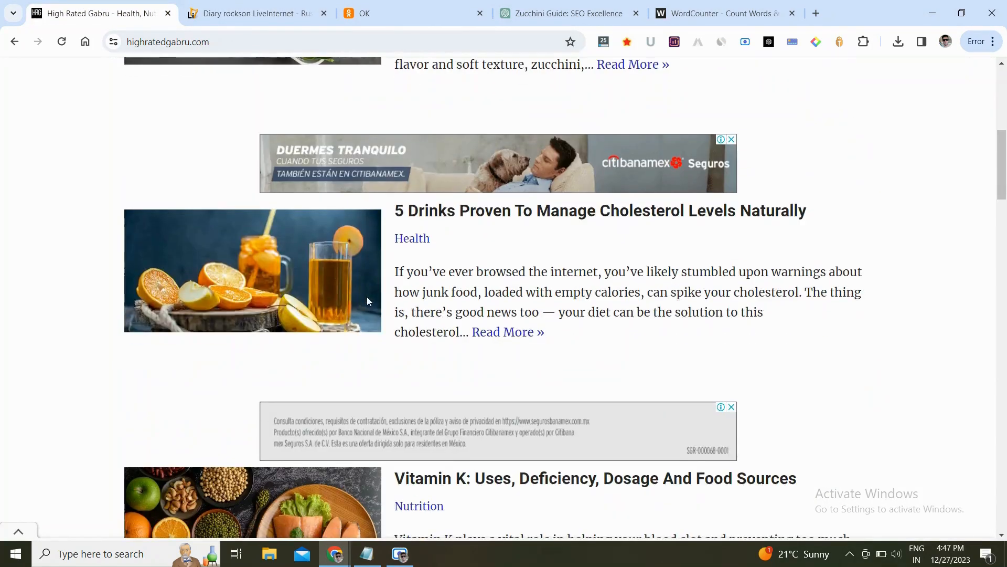
{"action": "right_click", "coordinate": [293, 245]}
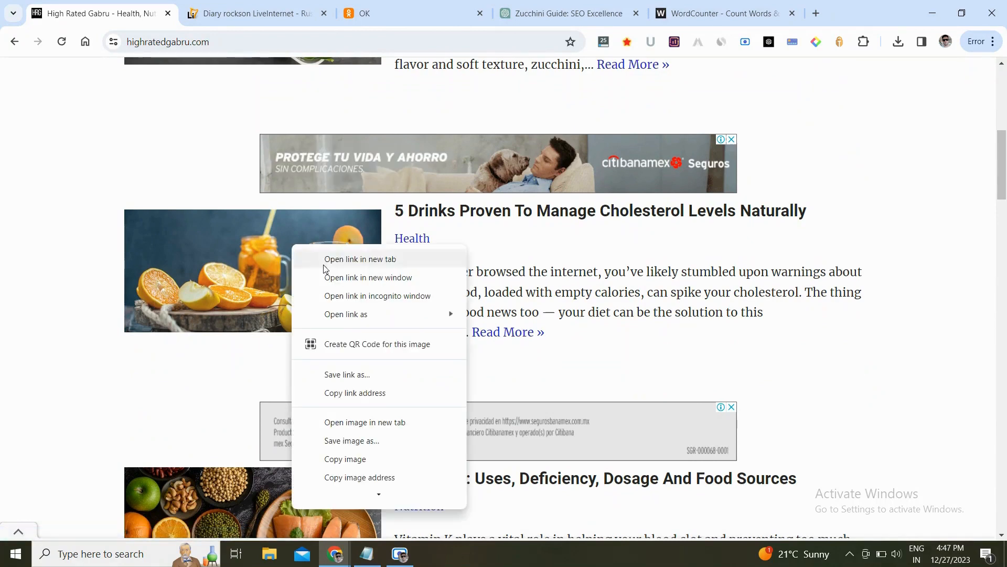
{"action": "left_click", "coordinate": [351, 393]}
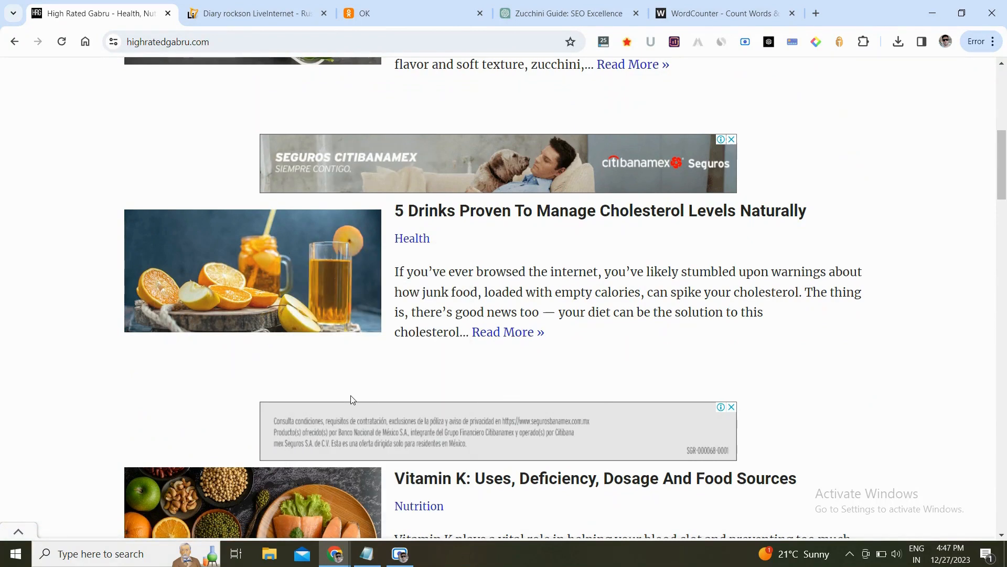
- Link the intro phrase "five drinks that have been proven to help manage cholesterol levels naturally" to the copied post URL
{"action": "left_click", "coordinate": [259, 9]}
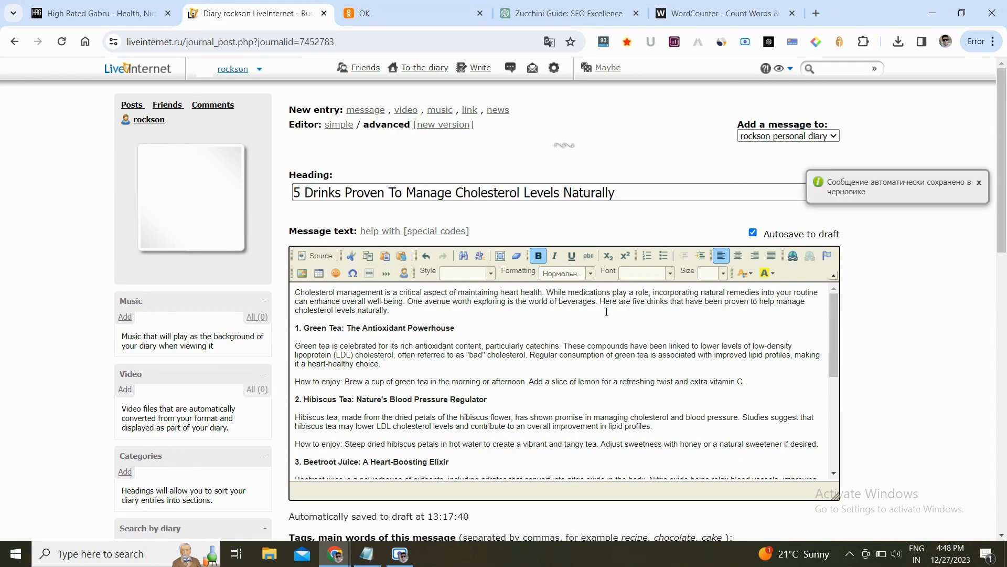
{"action": "left_click", "coordinate": [635, 301]}
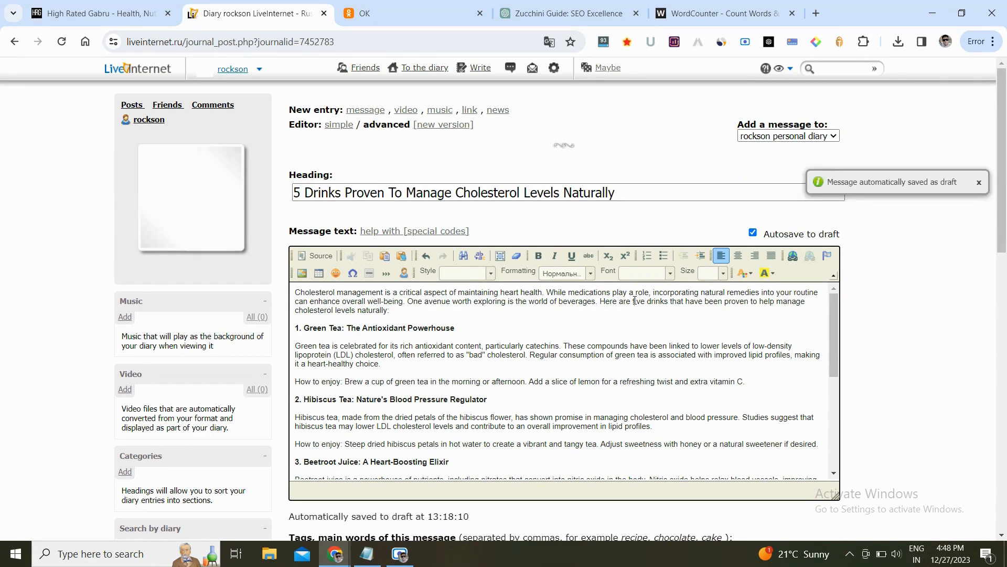
{"action": "key", "text": "ctrl+shift+Right"}
{"action": "key", "text": "ctrl+shift+Right"}
{"action": "key", "text": "ctrl+shift+Right"}
{"action": "key", "text": "ctrl+shift+Right"}
{"action": "key", "text": "ctrl+shift+Right"}
{"action": "key", "text": "ctrl+shift+Right"}
{"action": "key", "text": "ctrl+shift+Right"}
{"action": "key", "text": "ctrl+shift+Right"}
{"action": "key", "text": "ctrl+shift+Right"}
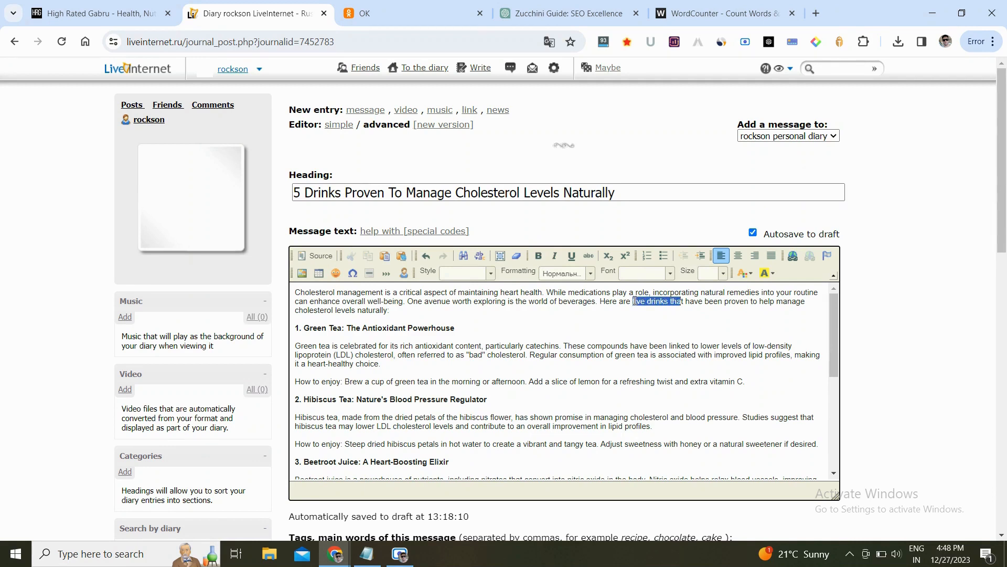
{"action": "key", "text": "shift+Right"}
{"action": "key", "text": "shift+Right"}
{"action": "key", "text": "shift+Right"}
{"action": "key", "text": "shift+Right"}
{"action": "key", "text": "shift+Right"}
{"action": "key", "text": "shift+Right"}
{"action": "key", "text": "shift+Right"}
{"action": "key", "text": "shift+Right"}
{"action": "key", "text": "shift+Right"}
{"action": "key", "text": "shift+Right"}
{"action": "key", "text": "shift+Right"}
{"action": "key", "text": "shift+Right"}
{"action": "key", "text": "shift+Right"}
{"action": "key", "text": "shift+Right"}
{"action": "key", "text": "shift+Right"}
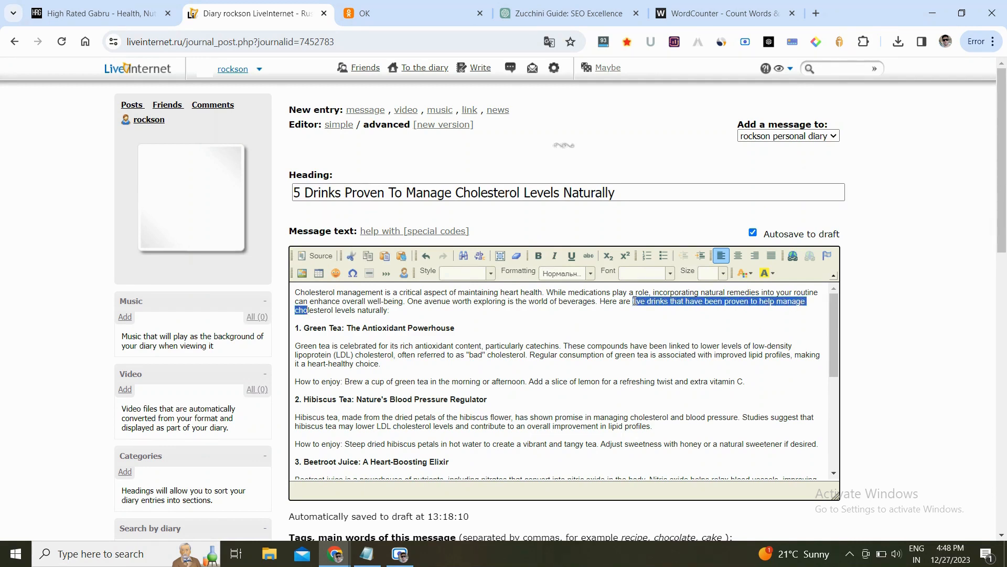
{"action": "key", "text": "shift+Right"}
{"action": "key", "text": "shift+Right"}
{"action": "key", "text": "shift+Right"}
{"action": "key", "text": "shift+Right"}
{"action": "key", "text": "shift+Right"}
{"action": "key", "text": "shift+Right"}
{"action": "key", "text": "shift+Right"}
{"action": "key", "text": "shift+Right"}
{"action": "key", "text": "shift+Right"}
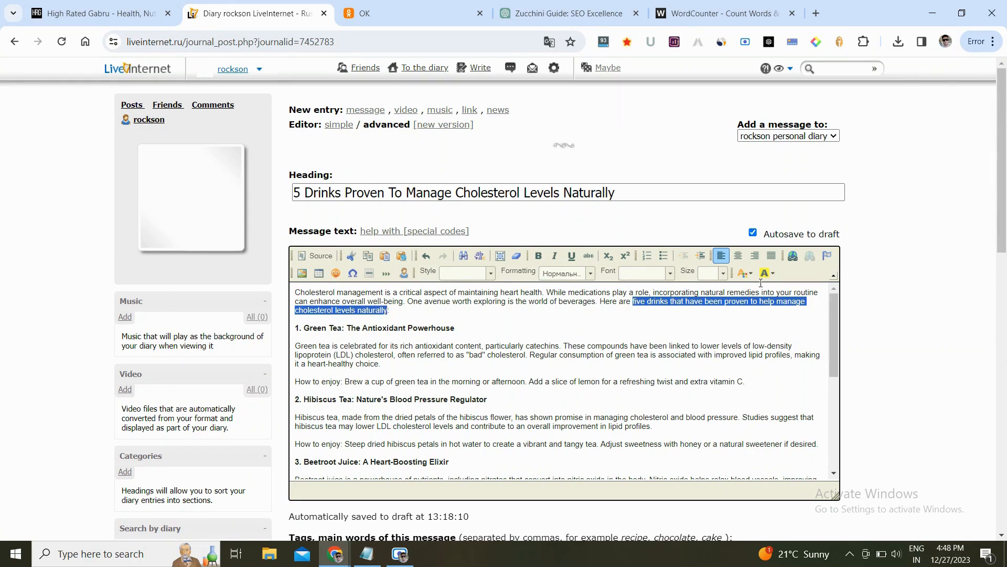
{"action": "left_click", "coordinate": [793, 257]}
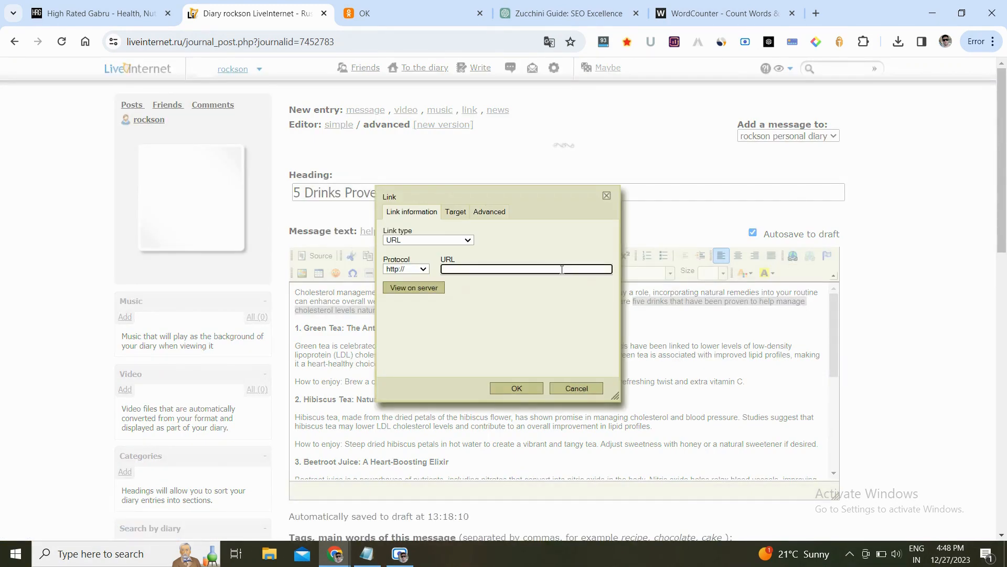
{"action": "key", "text": "ctrl+v"}
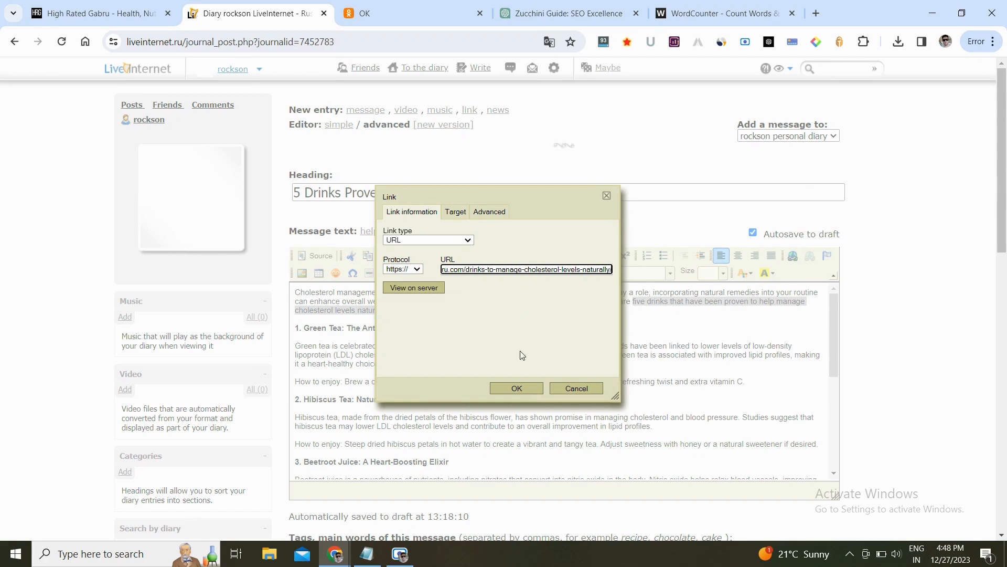
{"action": "left_click", "coordinate": [520, 389]}
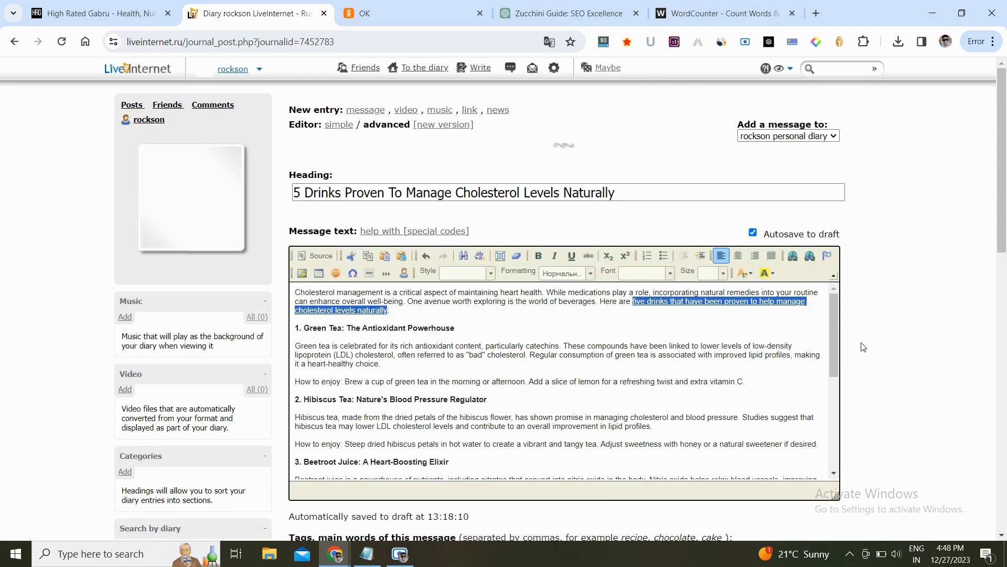
{"action": "left_click", "coordinate": [796, 351]}
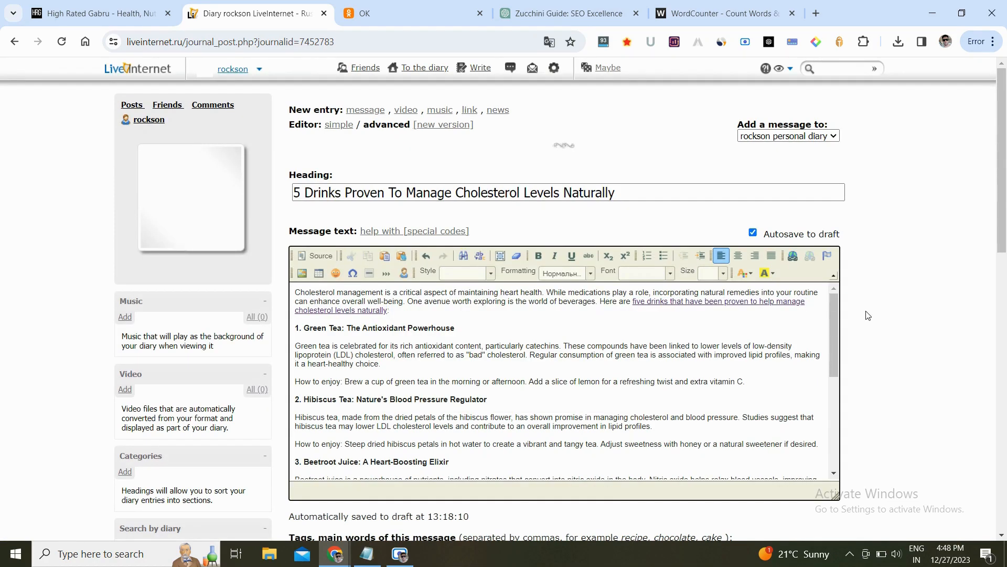
- Add the tags "cholesterol" and "maanage cholesterol" to the diary entry
{"action": "scroll", "coordinate": [867, 315], "scroll_direction": "down", "scroll_amount": 6}
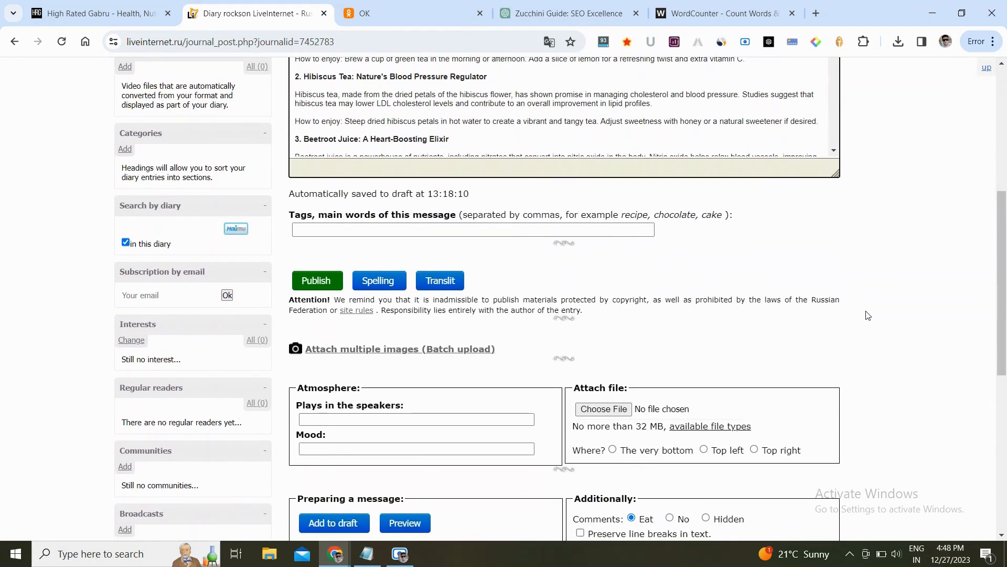
{"action": "left_click", "coordinate": [435, 233]}
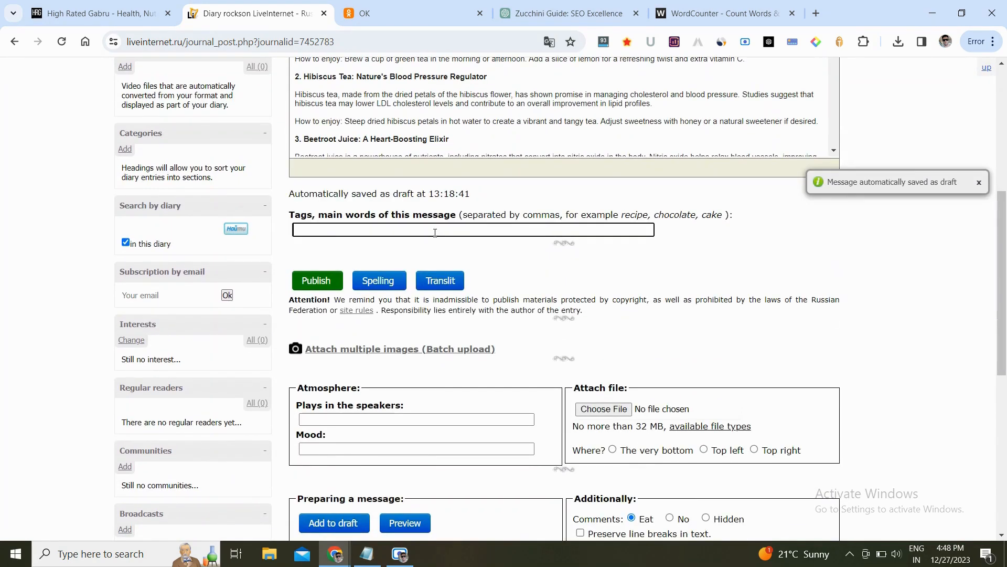
{"action": "type", "text": "chole"}
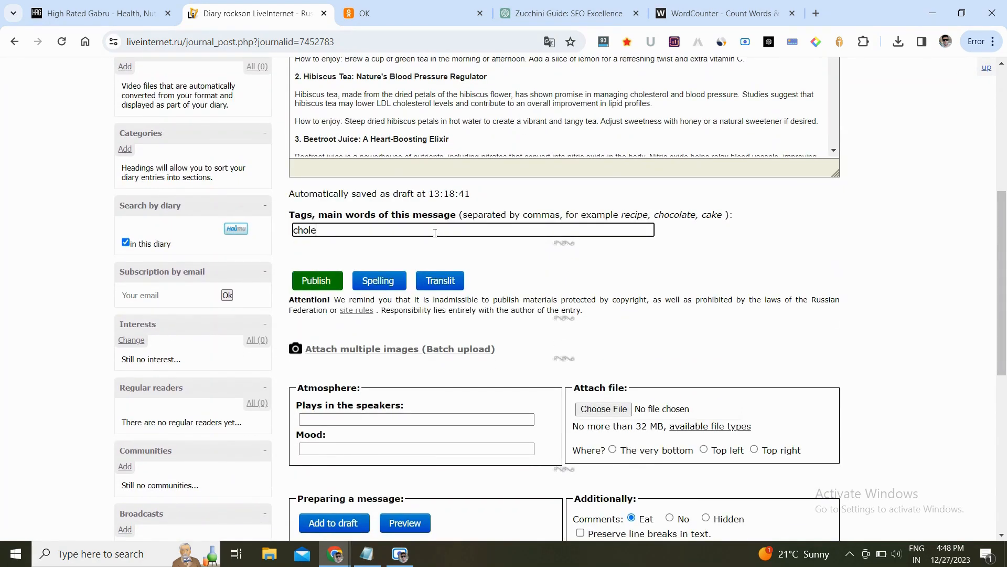
{"action": "type", "text": "sterol"}
{"action": "key", "text": "Return"}
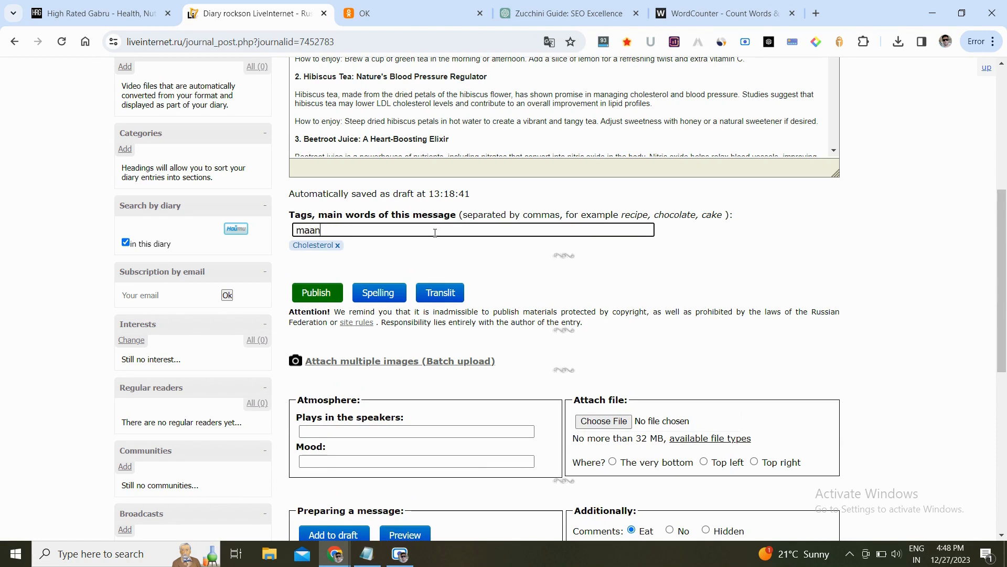
{"action": "type", "text": "maanage cholesterol"}
{"action": "key", "text": "Return"}
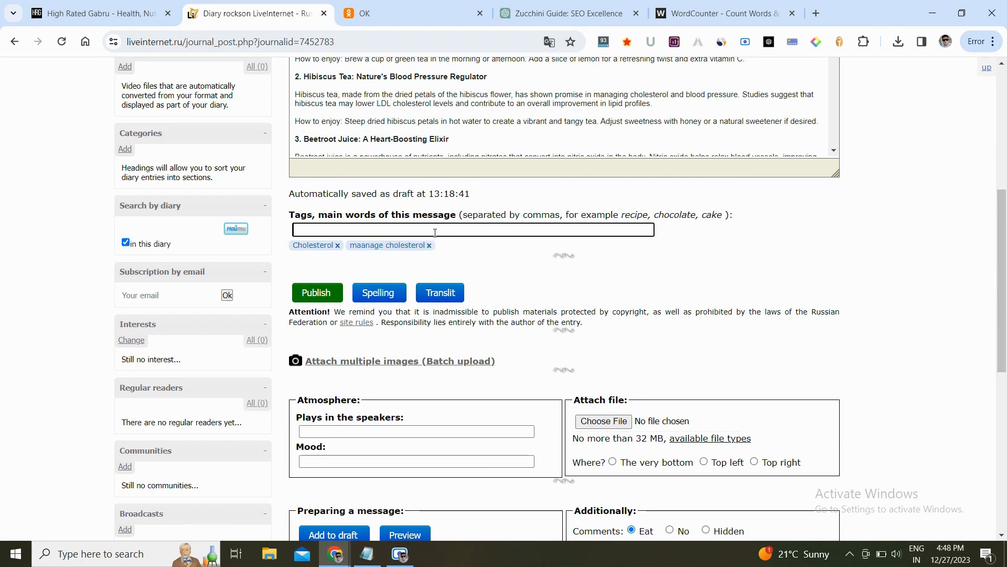
- Publish the entry and open the new post from the diary profile page
{"action": "scroll", "coordinate": [597, 297], "scroll_direction": "down", "scroll_amount": 8}
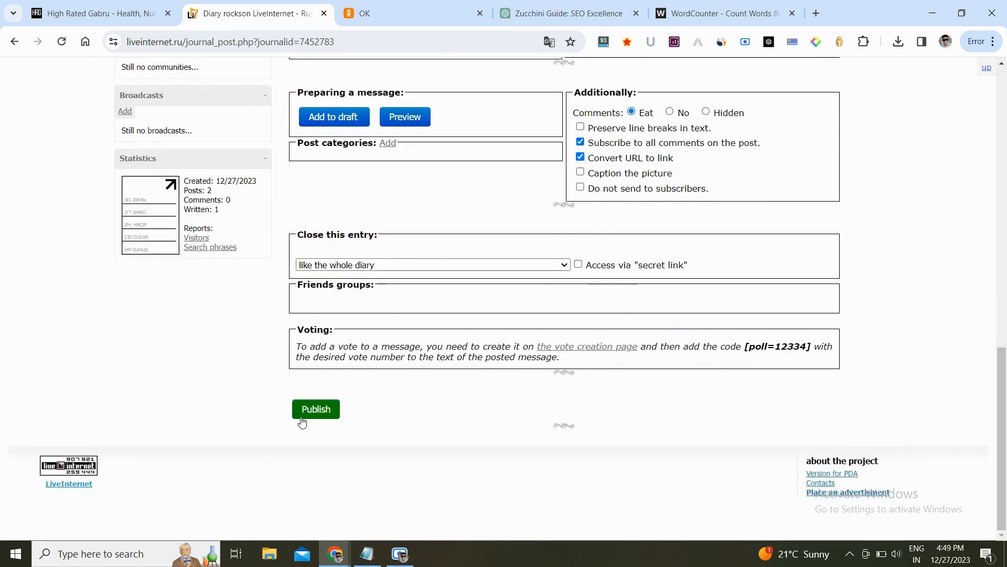
{"action": "left_click", "coordinate": [321, 409]}
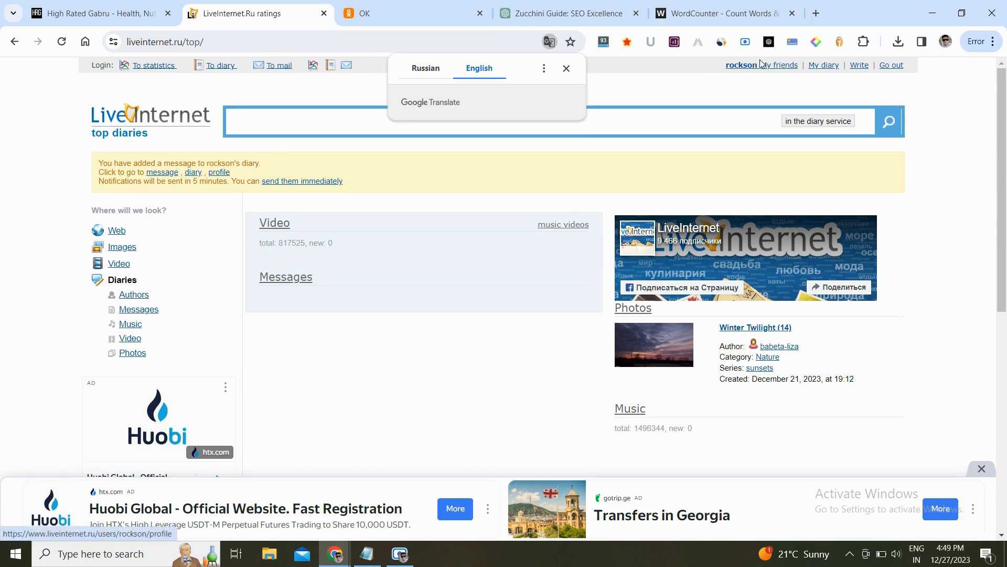
{"action": "left_click", "coordinate": [744, 66]}
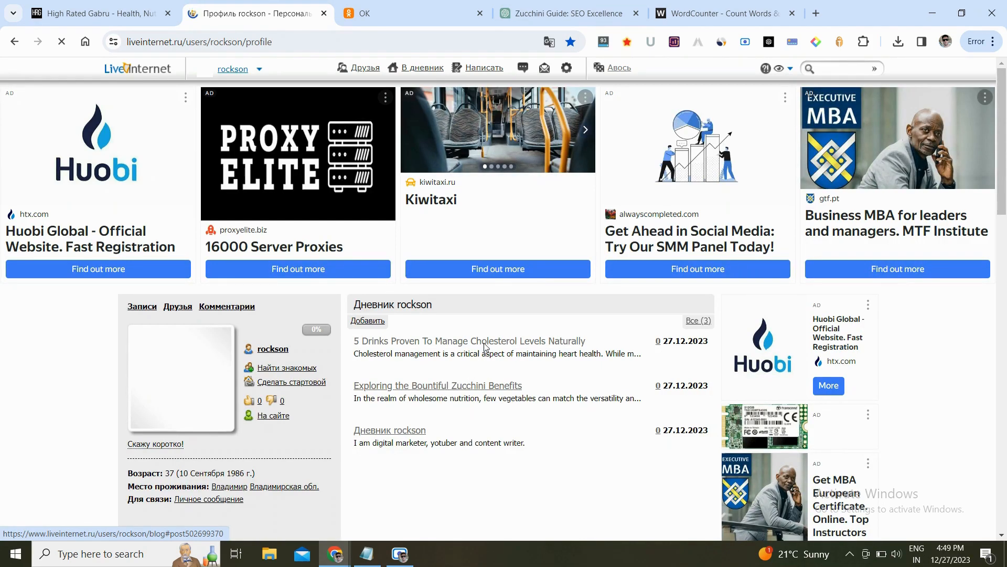
{"action": "left_click", "coordinate": [485, 347]}
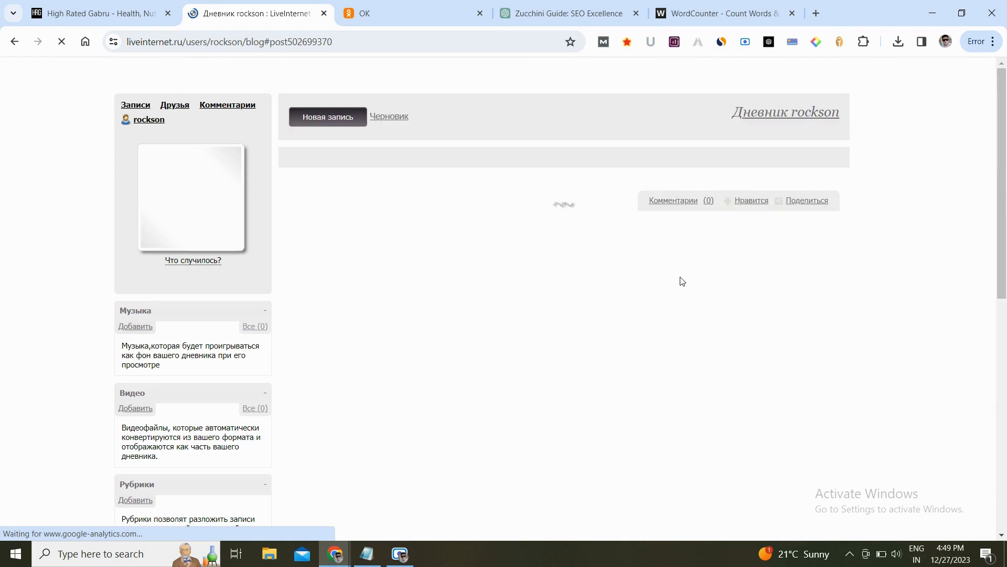
- Review the published post and inspect the code of the linked intro phrase
{"action": "scroll", "coordinate": [860, 276], "scroll_direction": "down", "scroll_amount": 9}
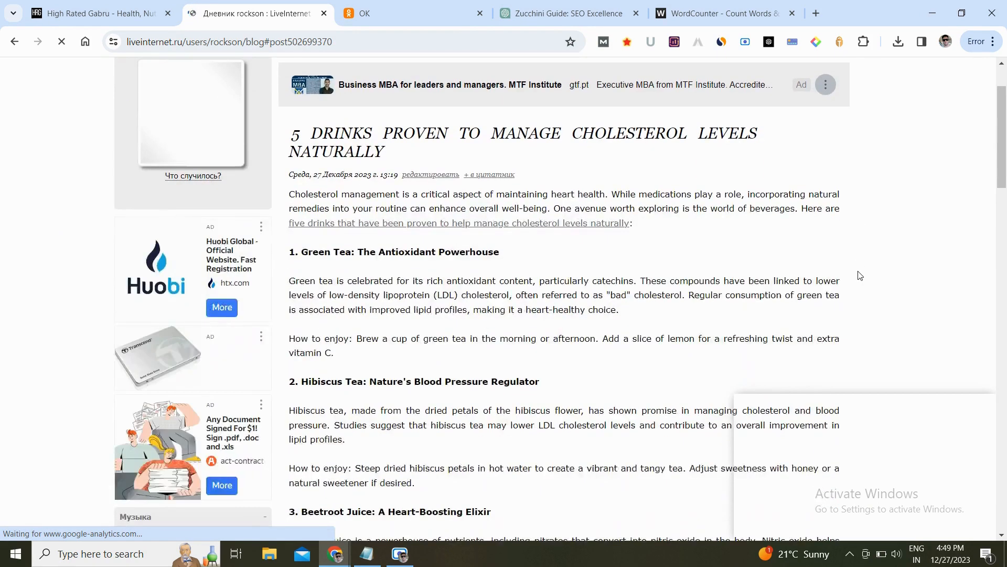
{"action": "scroll", "coordinate": [860, 275], "scroll_direction": "down", "scroll_amount": 7}
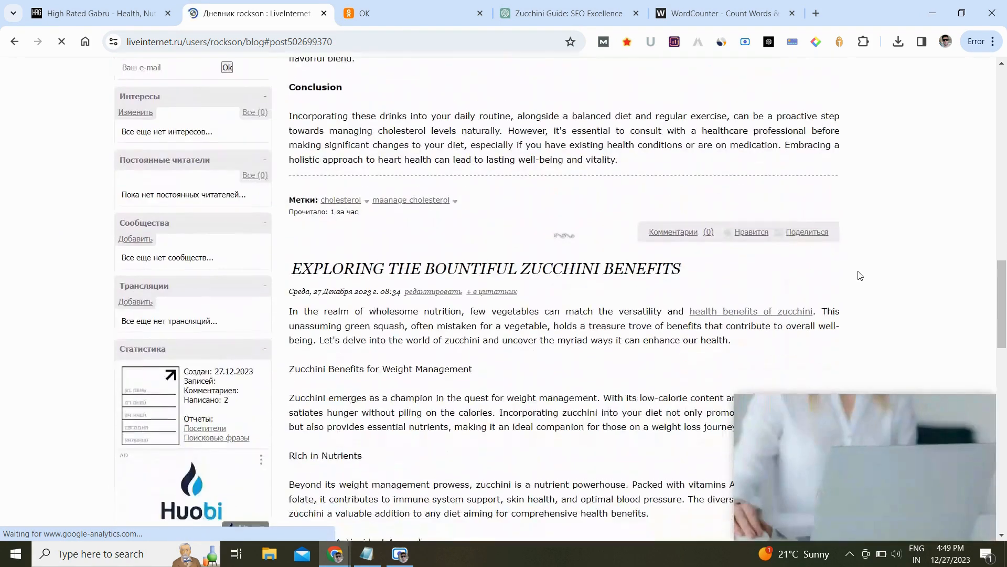
{"action": "scroll", "coordinate": [860, 276], "scroll_direction": "up", "scroll_amount": 10}
{"action": "scroll", "coordinate": [858, 275], "scroll_direction": "up", "scroll_amount": 5}
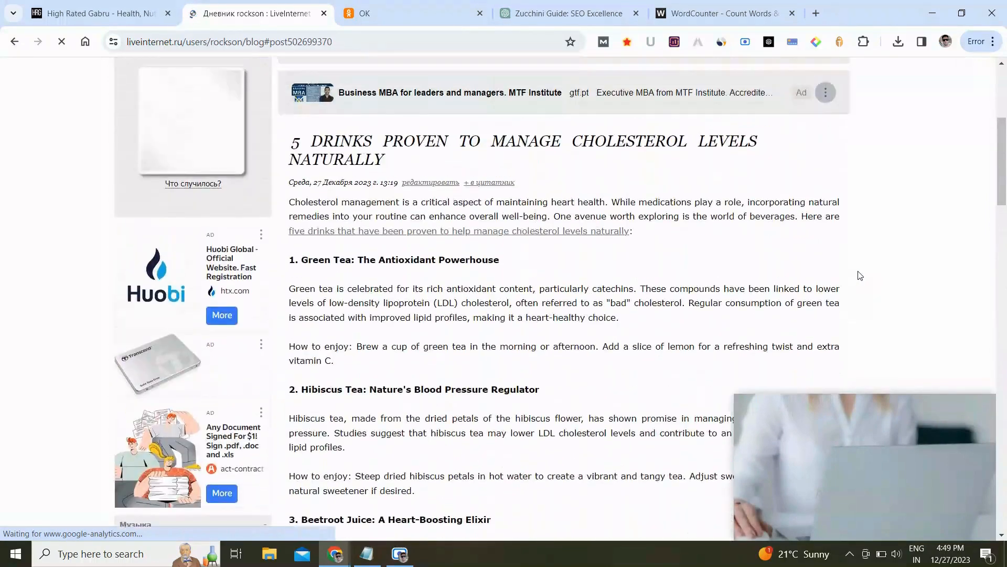
{"action": "scroll", "coordinate": [594, 237], "scroll_direction": "down", "scroll_amount": 2}
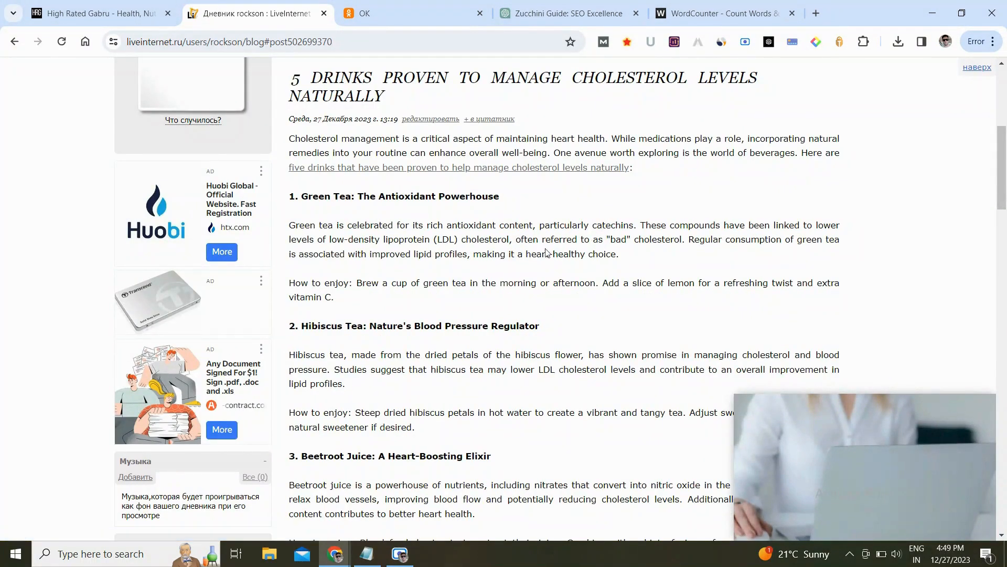
{"action": "right_click", "coordinate": [513, 168]}
{"action": "left_click", "coordinate": [552, 334]}
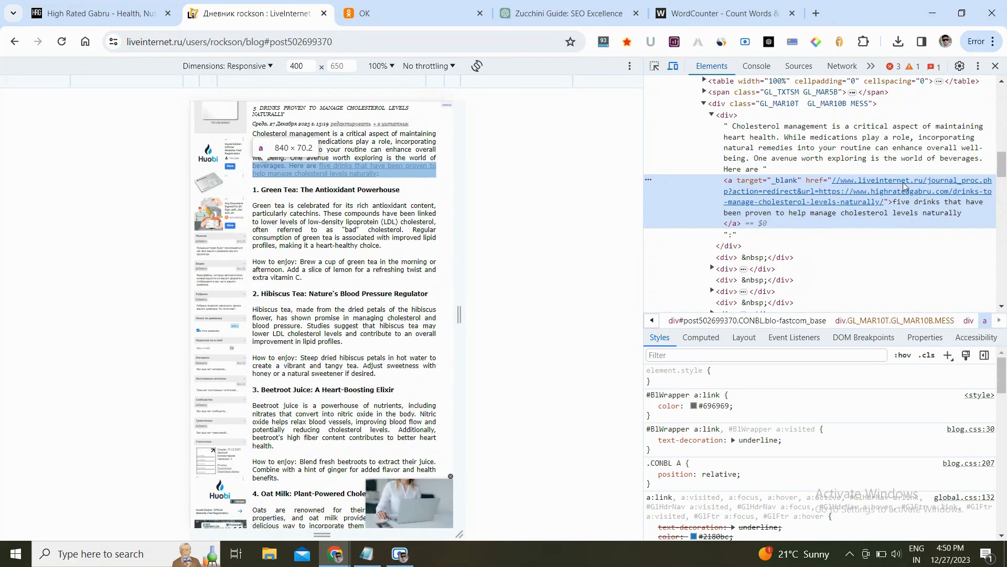
{"action": "left_click", "coordinate": [995, 68]}
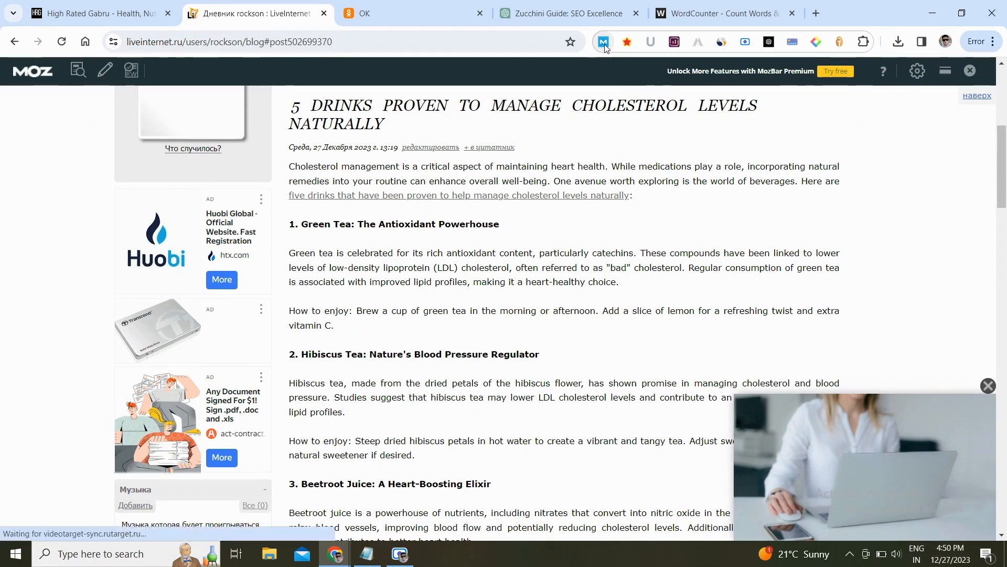
- Check the post page's SEO metrics with the MozBar extension
{"action": "left_click", "coordinate": [603, 43]}
{"action": "left_click", "coordinate": [603, 43]}
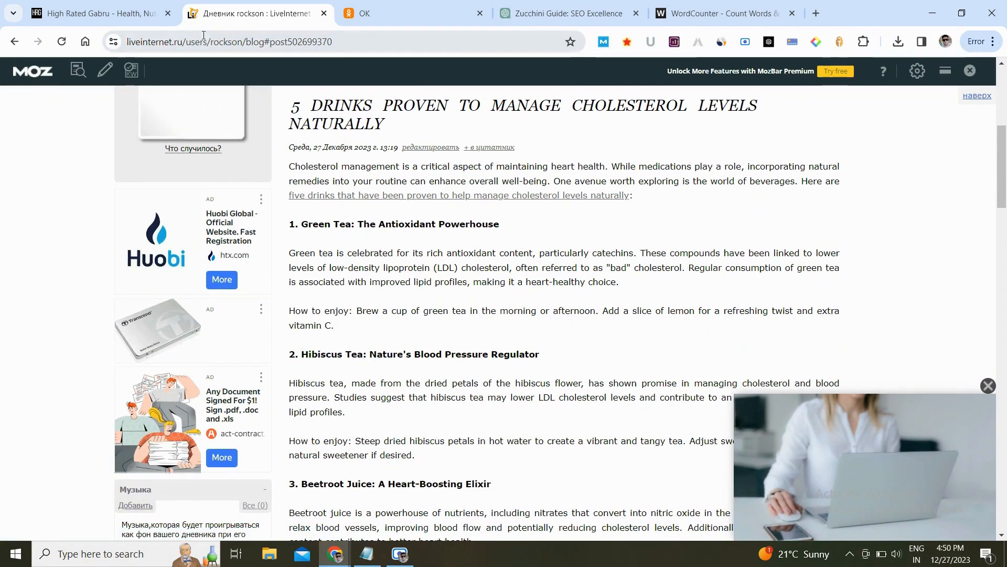
{"action": "left_click", "coordinate": [69, 45]}
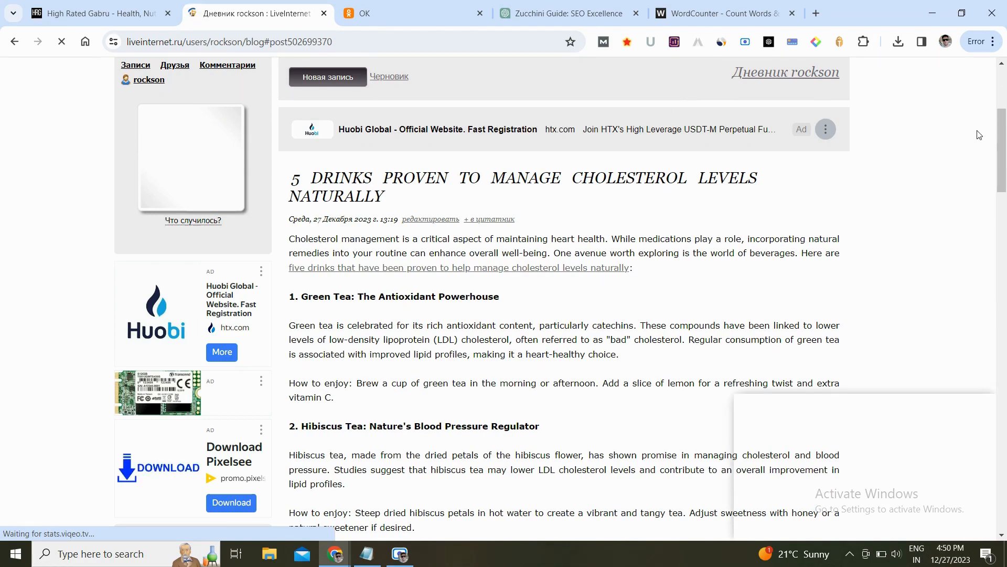
{"action": "left_click_drag", "start_coordinate": [1002, 139], "coordinate": [1005, 97]}
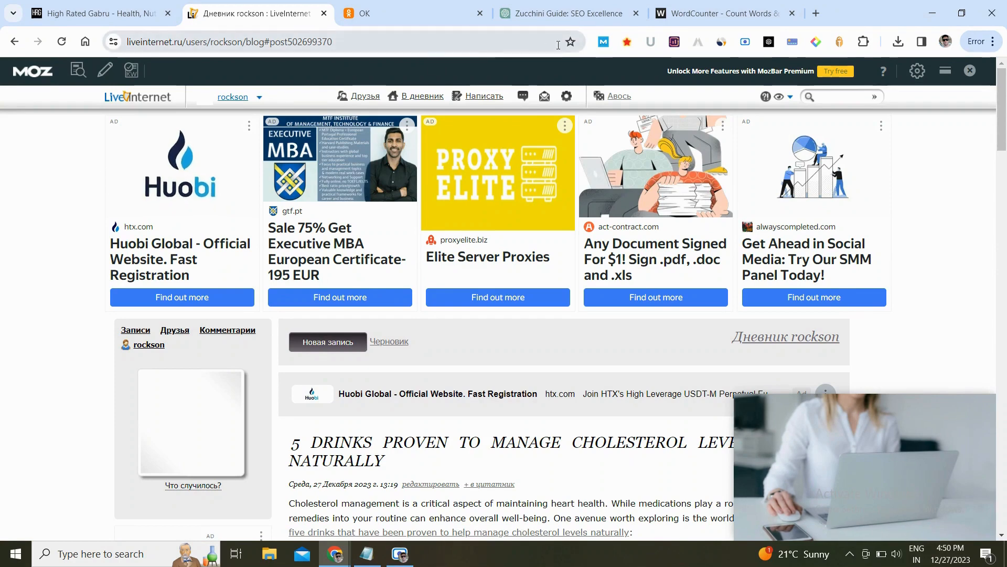
{"action": "left_click", "coordinate": [603, 42]}
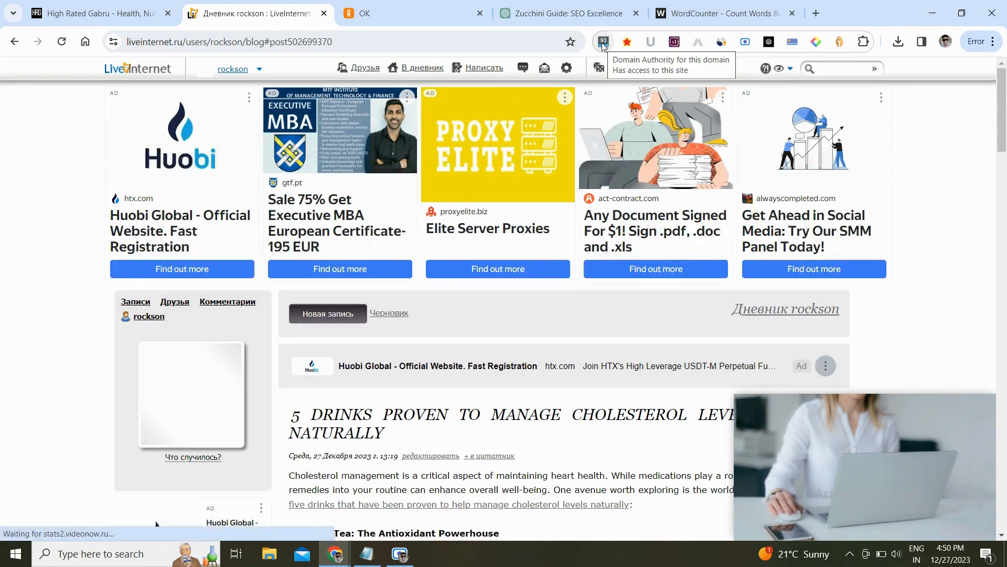
{"action": "left_click", "coordinate": [604, 43]}
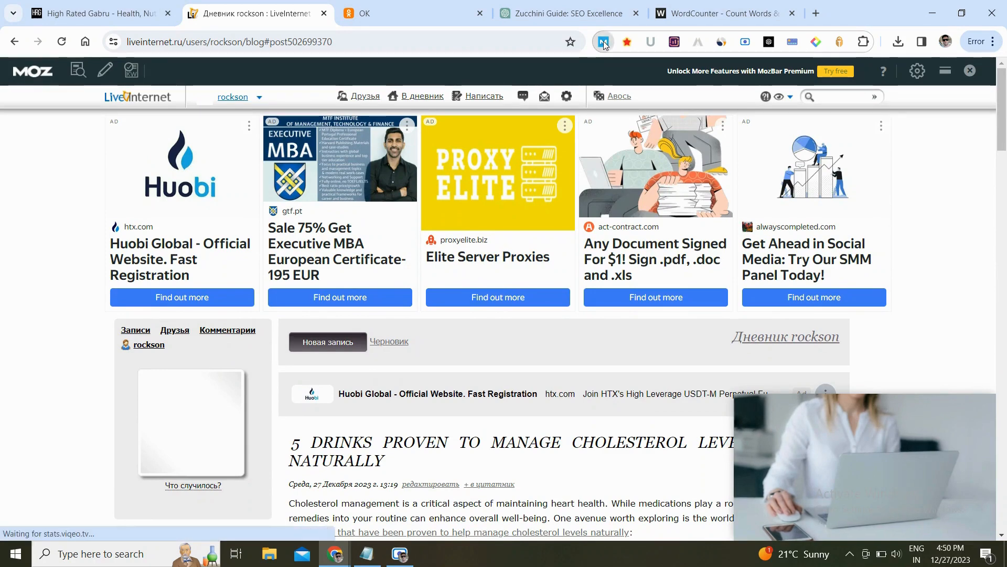
{"action": "left_click", "coordinate": [603, 43]}
{"action": "left_click", "coordinate": [604, 43]}
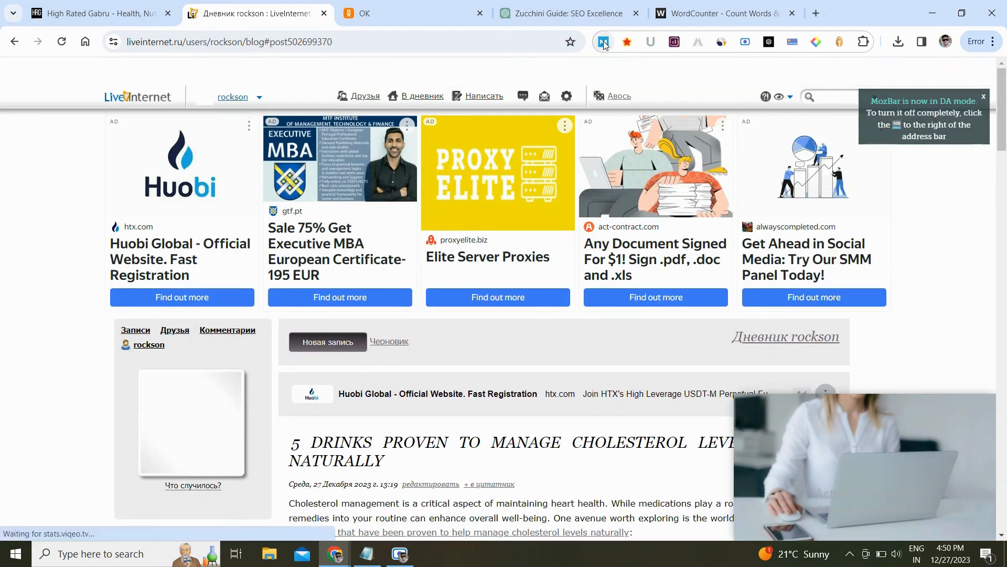
- Review the LiveInternet domain's traffic overview with the Similarweb extension
{"action": "left_click", "coordinate": [722, 43]}
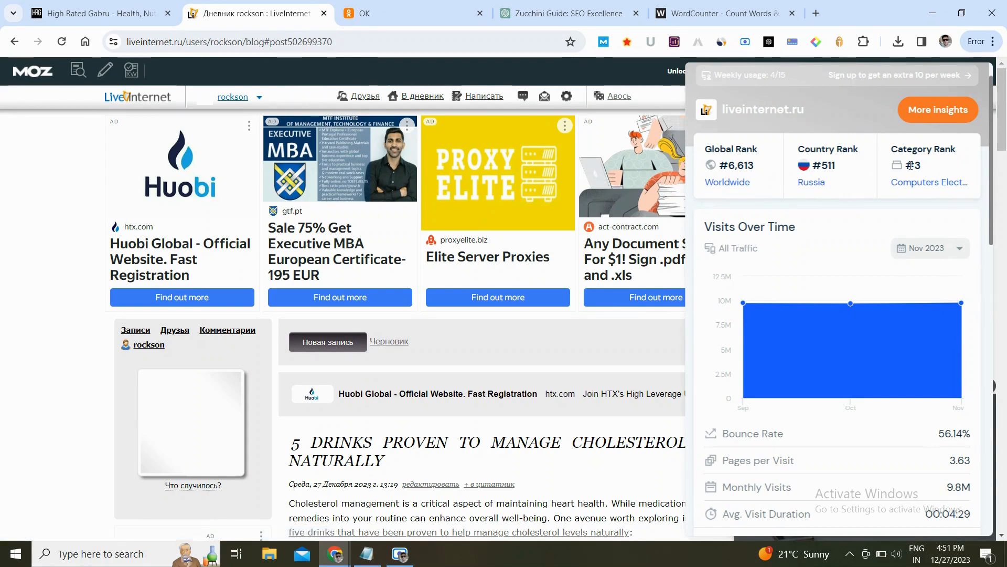
{"action": "scroll", "coordinate": [917, 222], "scroll_direction": "down", "scroll_amount": 1}
{"action": "scroll", "coordinate": [916, 222], "scroll_direction": "down", "scroll_amount": 5}
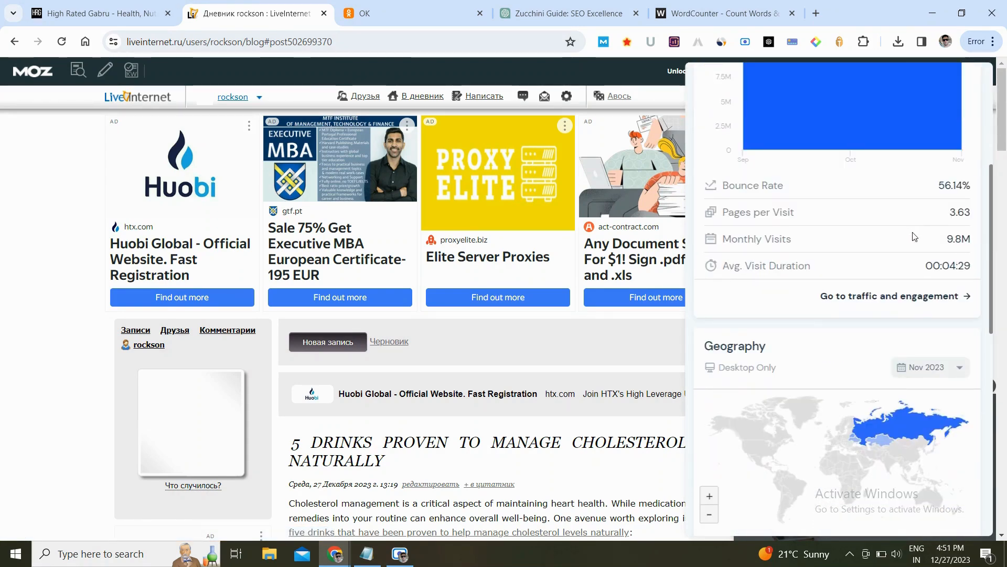
{"action": "scroll", "coordinate": [913, 254], "scroll_direction": "down", "scroll_amount": 7}
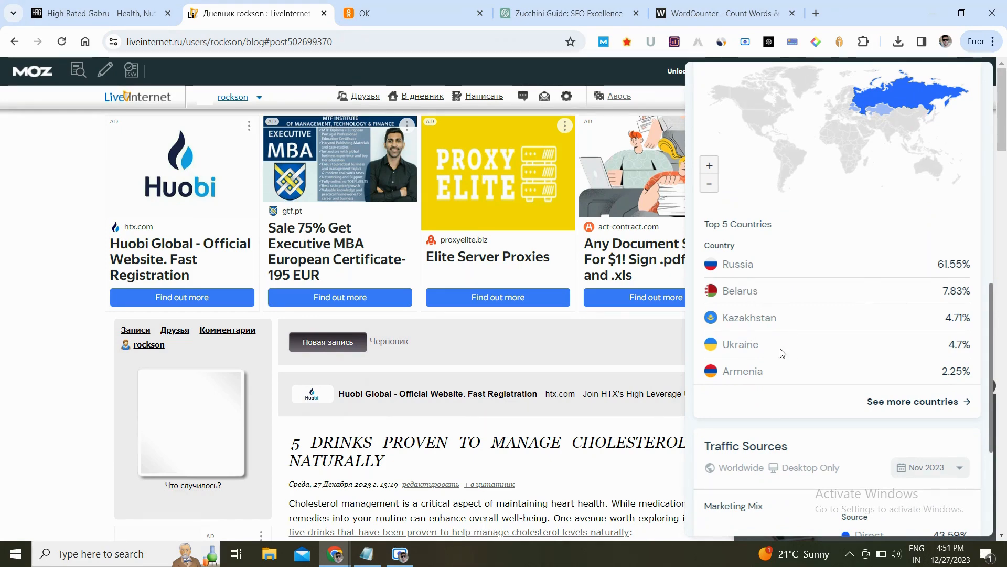
{"action": "scroll", "coordinate": [794, 384], "scroll_direction": "down", "scroll_amount": 5}
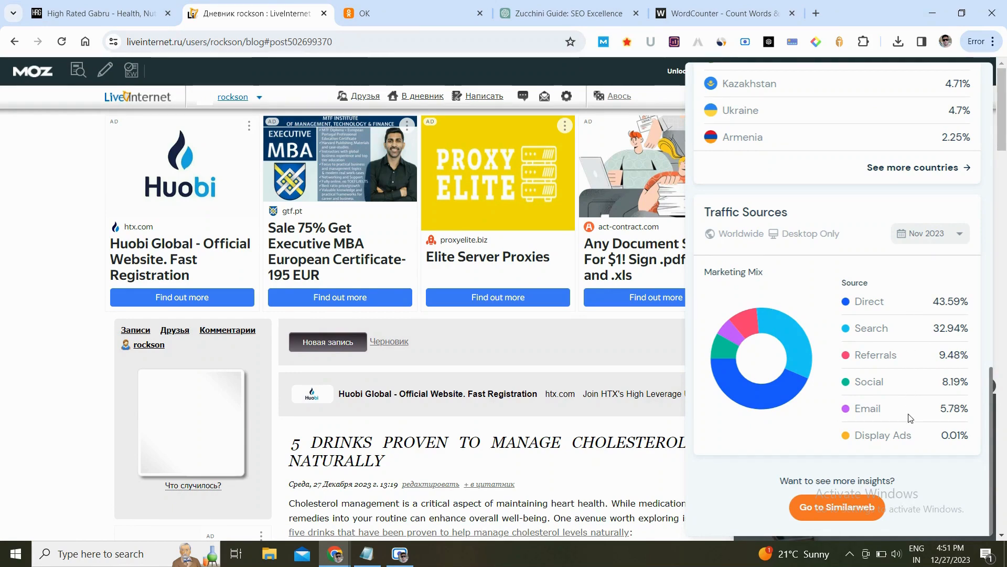
{"action": "left_click", "coordinate": [617, 371]}
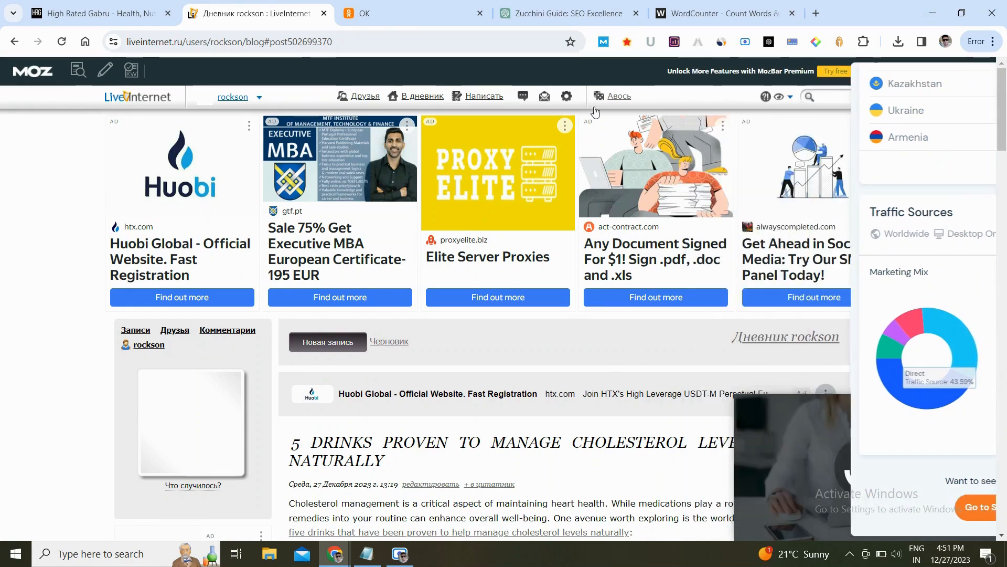
- Show the MozBar page and domain authority bar for the post page
{"action": "left_click", "coordinate": [603, 41]}
{"action": "left_click", "coordinate": [603, 42]}
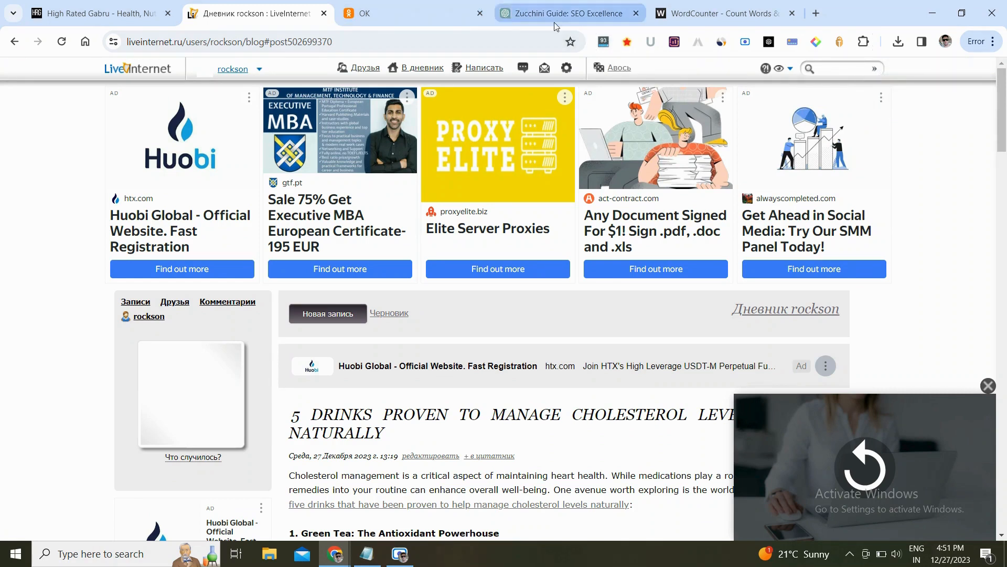
{"action": "left_click", "coordinate": [602, 42]}
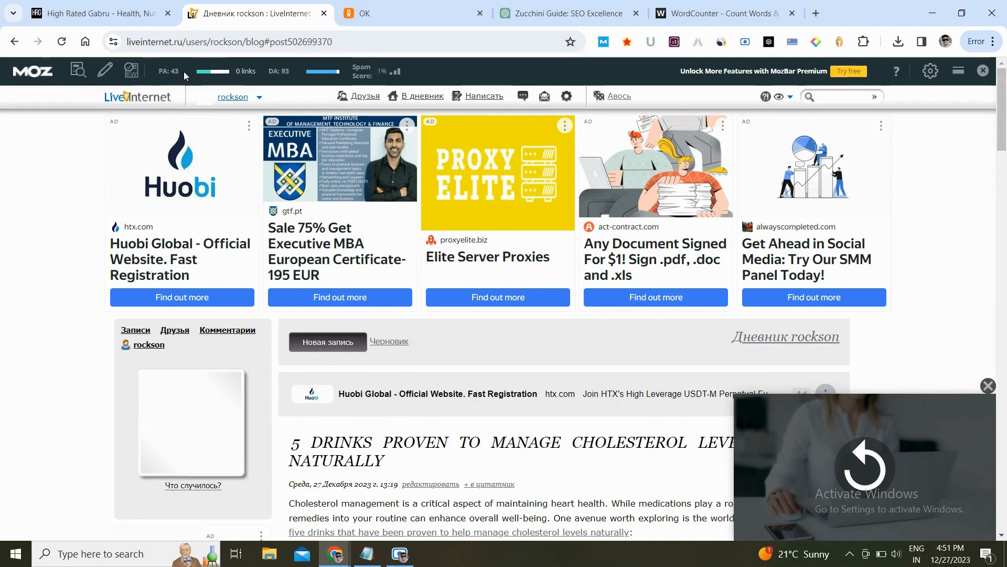
{"action": "left_click", "coordinate": [603, 42]}
- Switch to the OK tab, open the user profile, and open its profile settings
{"action": "left_click", "coordinate": [442, 4]}
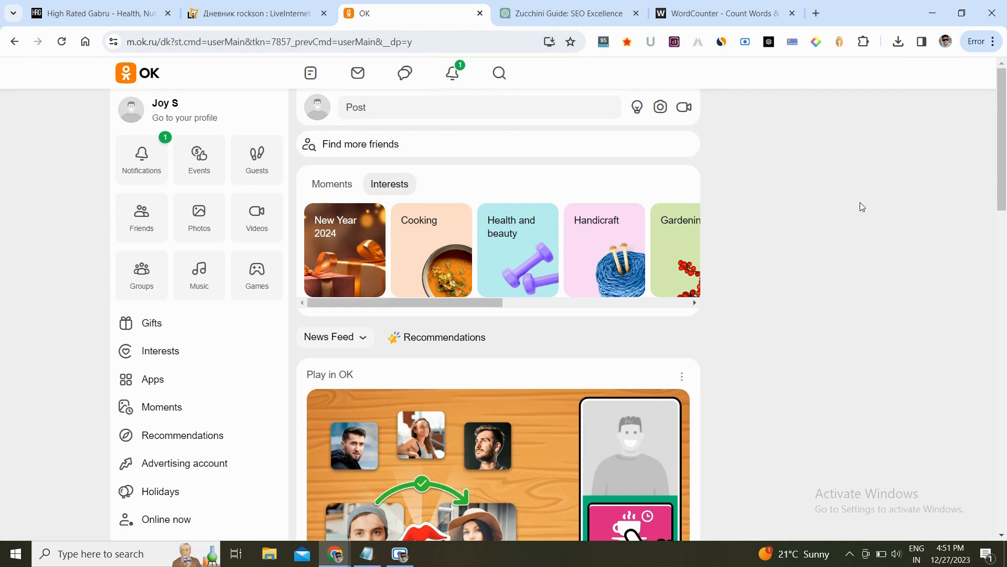
{"action": "scroll", "coordinate": [1006, 154], "scroll_direction": "down", "scroll_amount": 5}
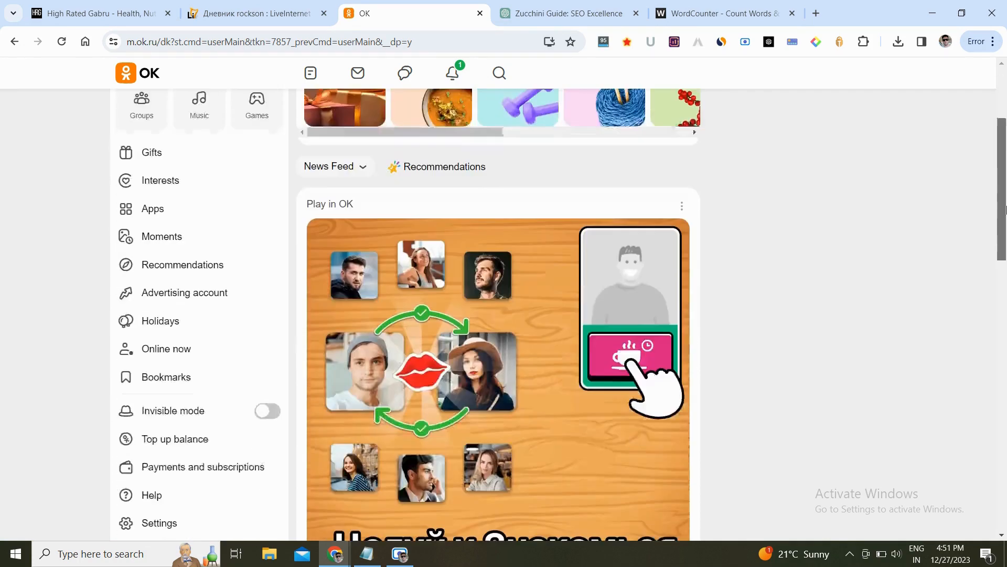
{"action": "scroll", "coordinate": [1004, 152], "scroll_direction": "up", "scroll_amount": 5}
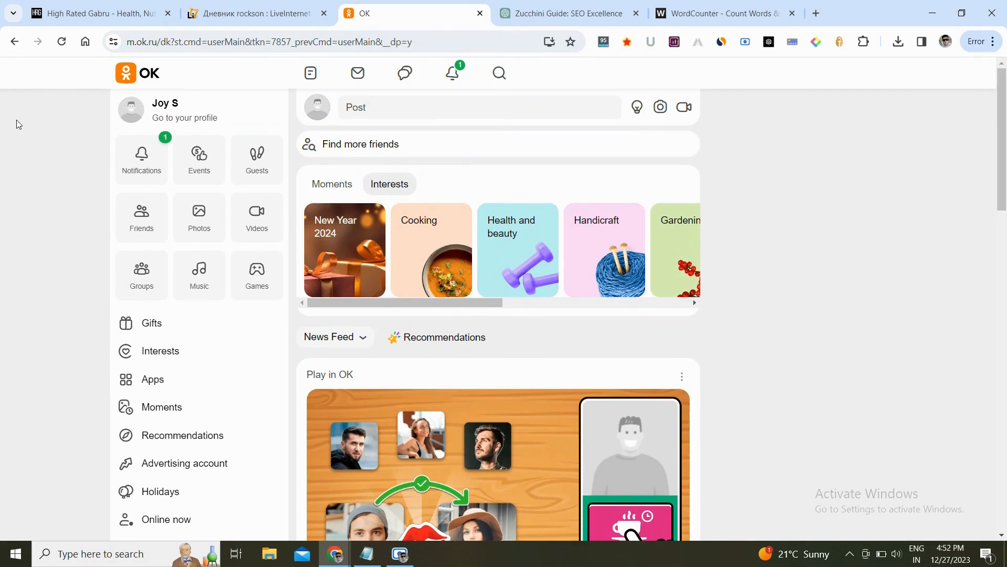
{"action": "left_click", "coordinate": [165, 108]}
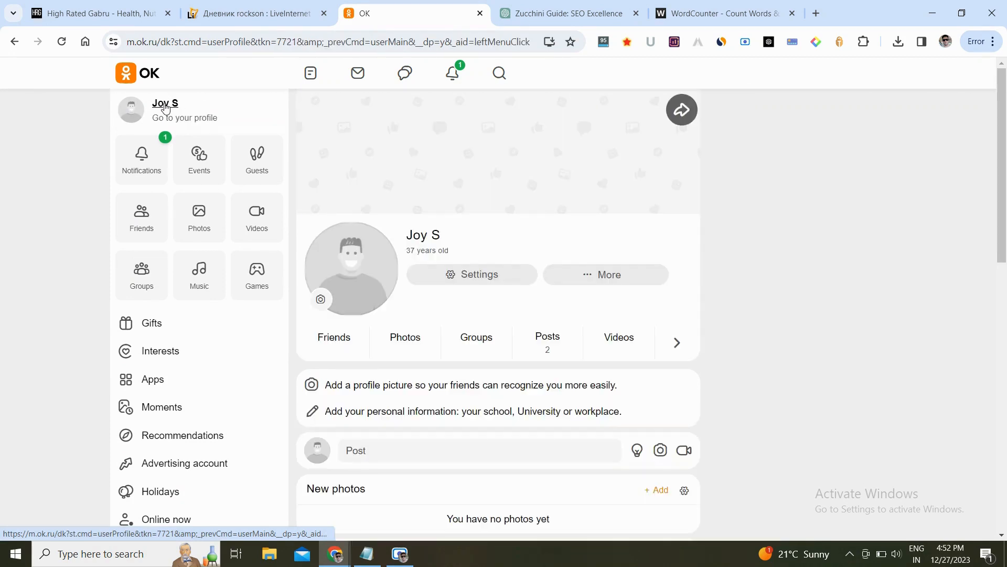
{"action": "scroll", "coordinate": [796, 303], "scroll_direction": "down", "scroll_amount": 1}
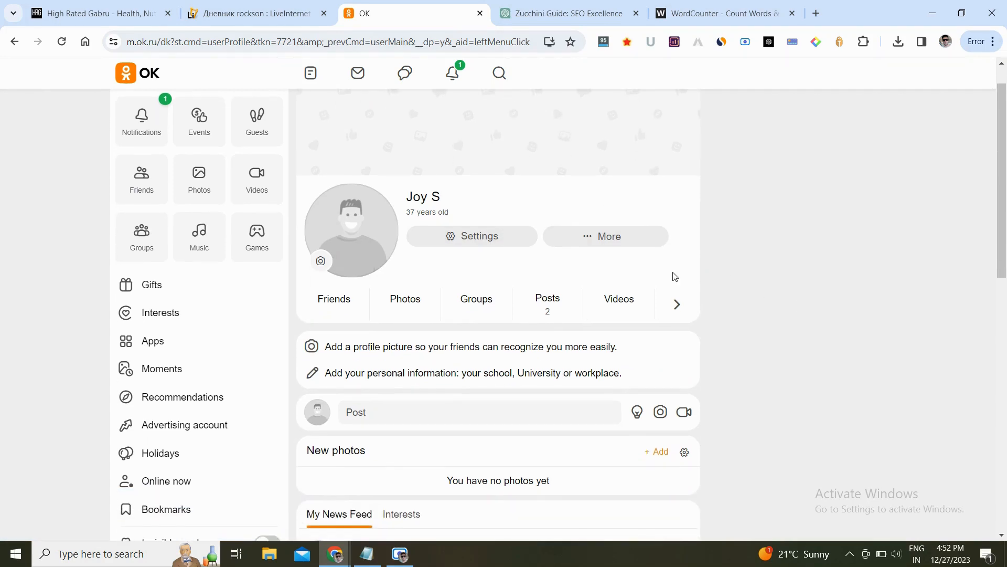
{"action": "scroll", "coordinate": [488, 241], "scroll_direction": "up", "scroll_amount": 1}
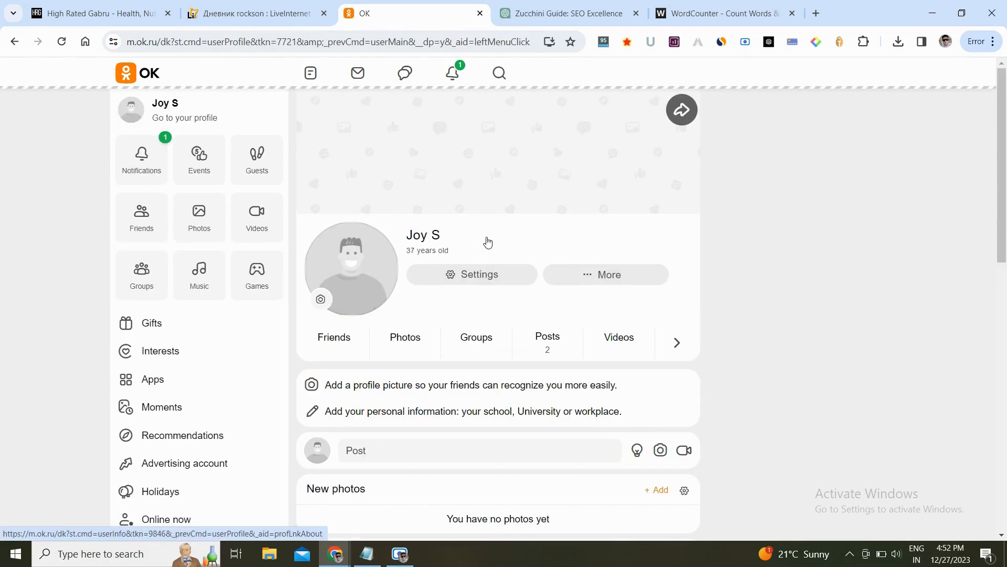
{"action": "left_click", "coordinate": [480, 274]}
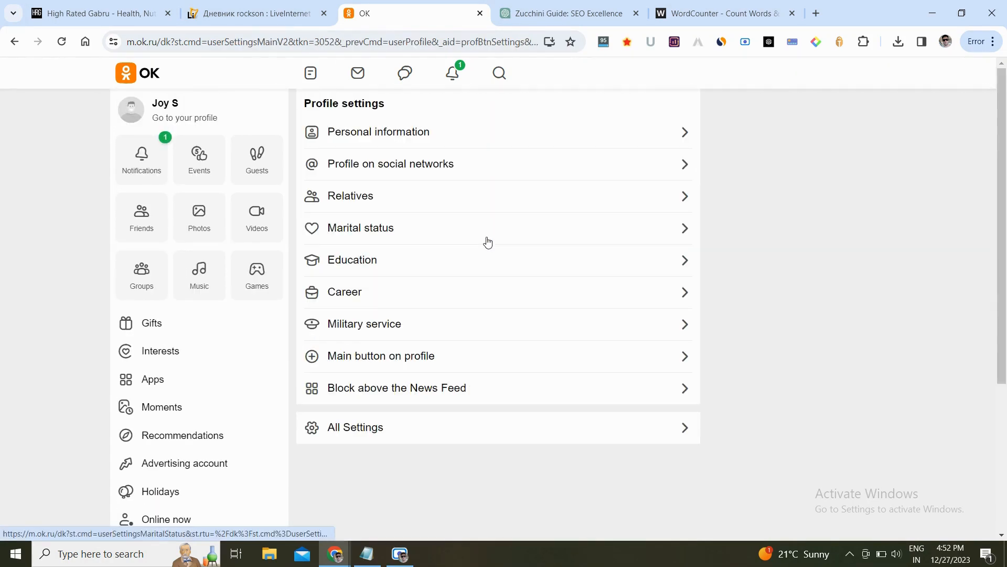
- Review the personal information and social network profile settings pages without changing anything
{"action": "left_click", "coordinate": [552, 137]}
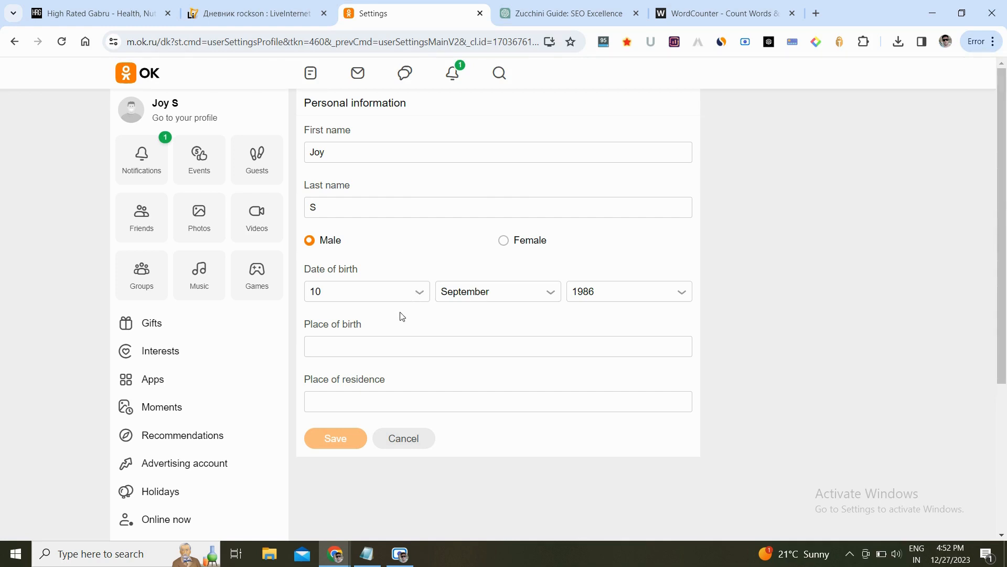
{"action": "left_click", "coordinate": [397, 439]}
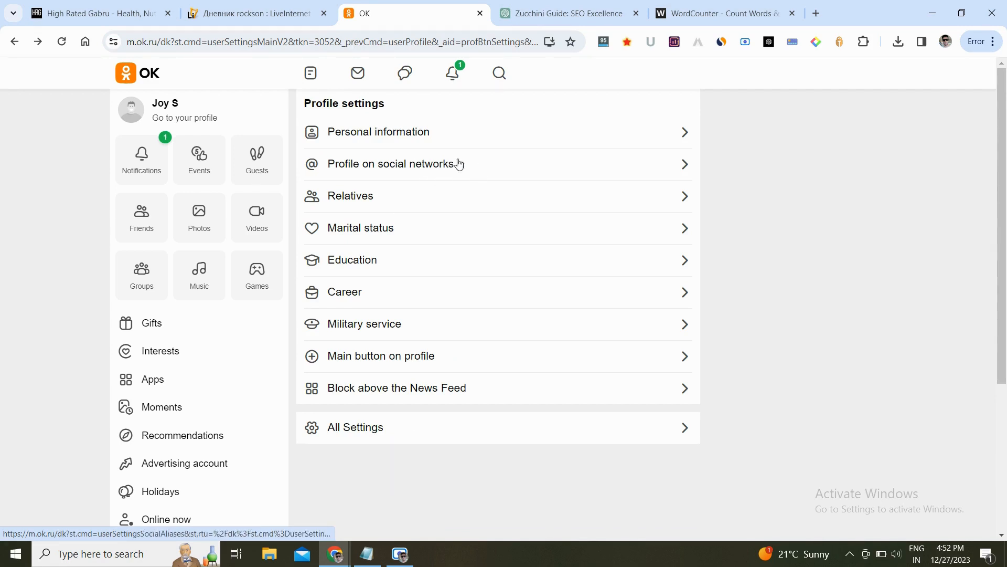
{"action": "left_click", "coordinate": [493, 167]}
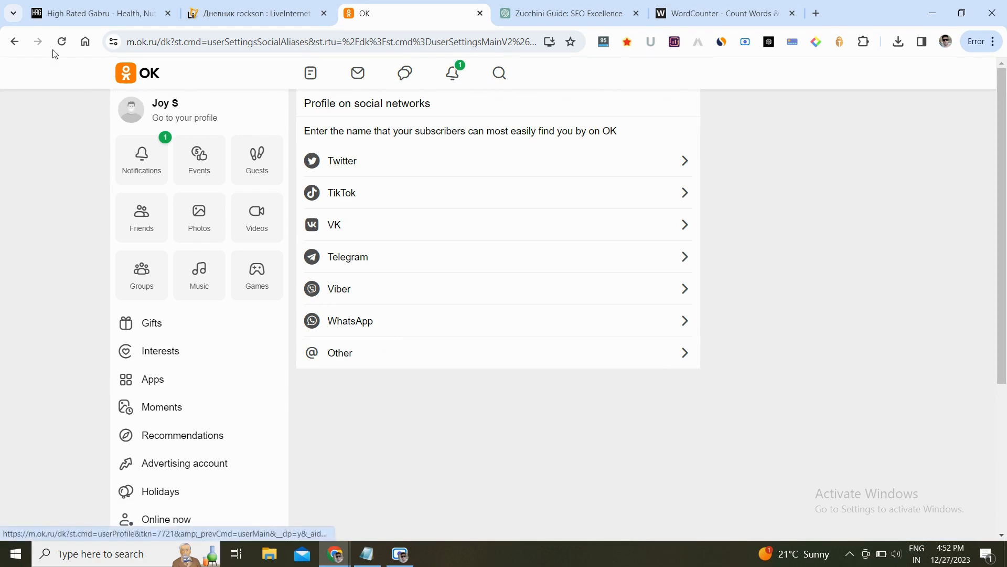
{"action": "left_click", "coordinate": [16, 41]}
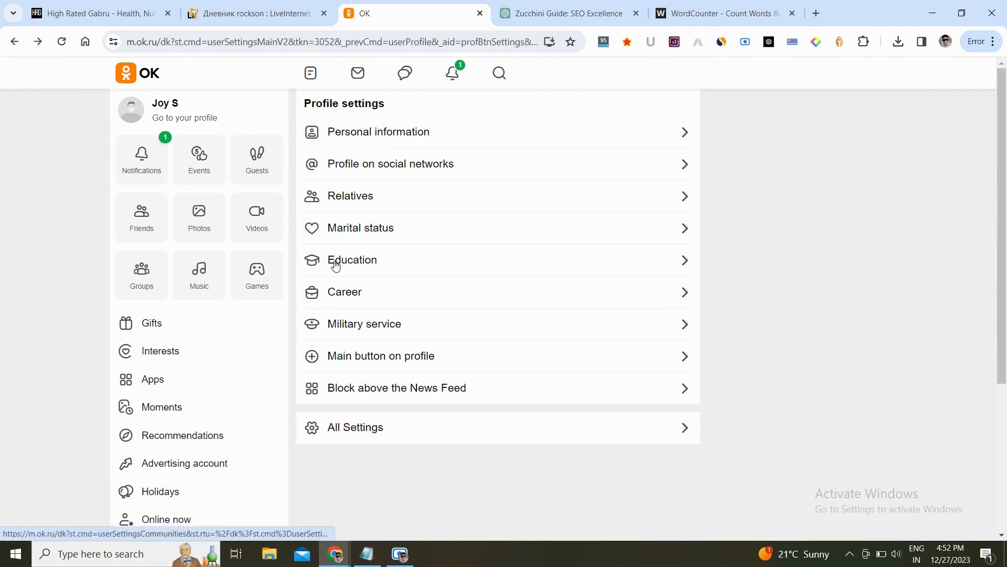
- Go to the profile page and open a new post composer
{"action": "left_click", "coordinate": [170, 106]}
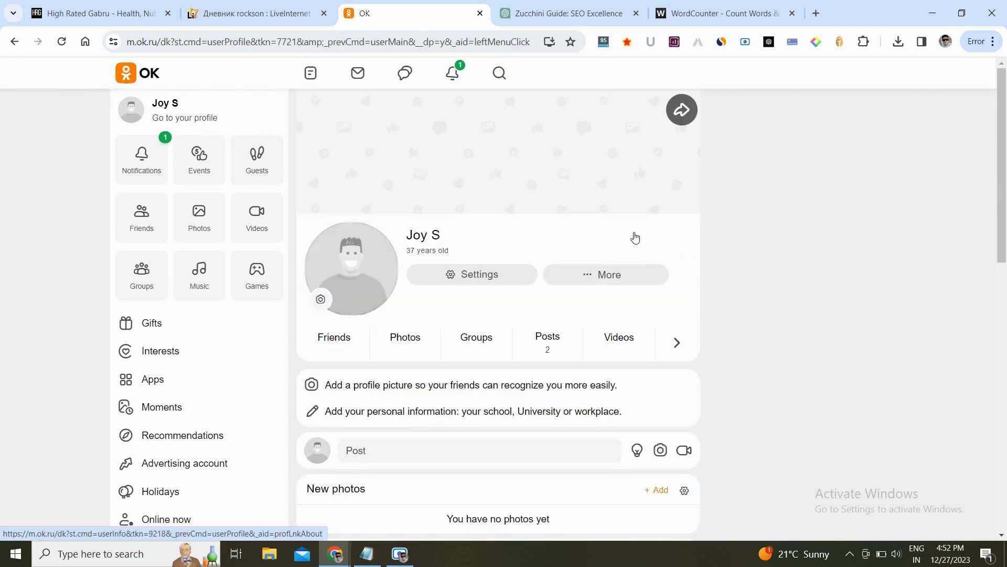
{"action": "scroll", "coordinate": [694, 254], "scroll_direction": "down", "scroll_amount": 1}
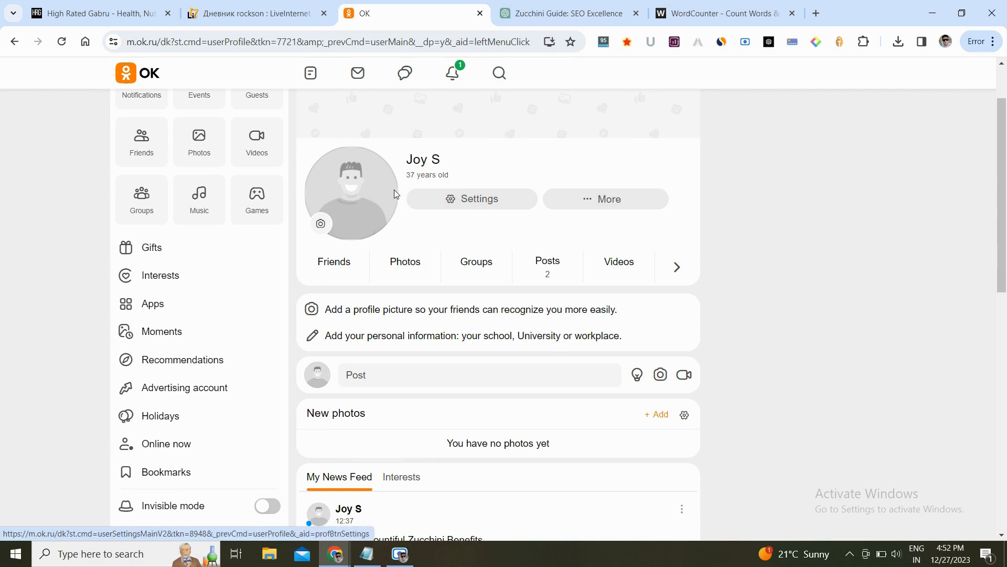
{"action": "scroll", "coordinate": [800, 231], "scroll_direction": "down", "scroll_amount": 2}
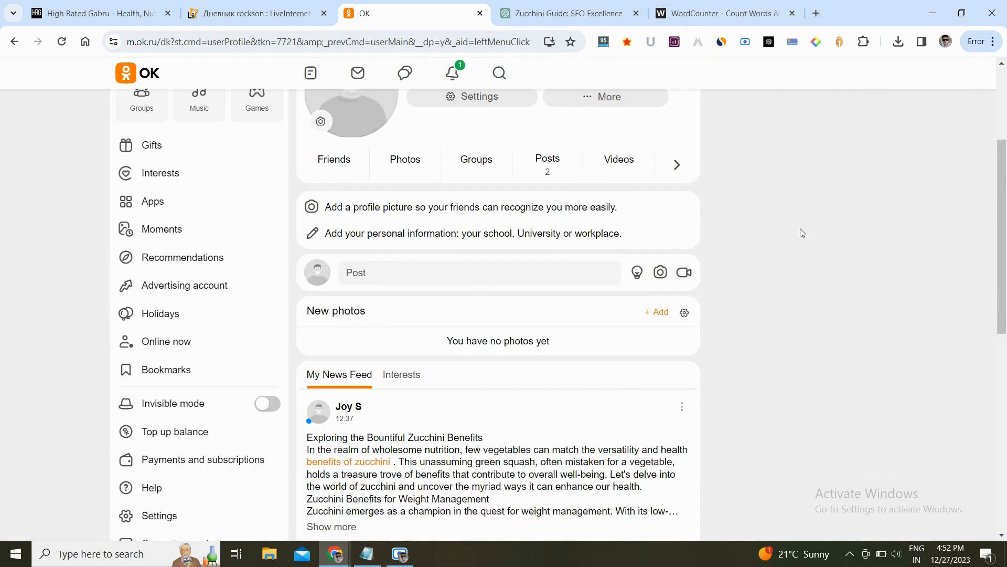
{"action": "scroll", "coordinate": [800, 230], "scroll_direction": "down", "scroll_amount": 1}
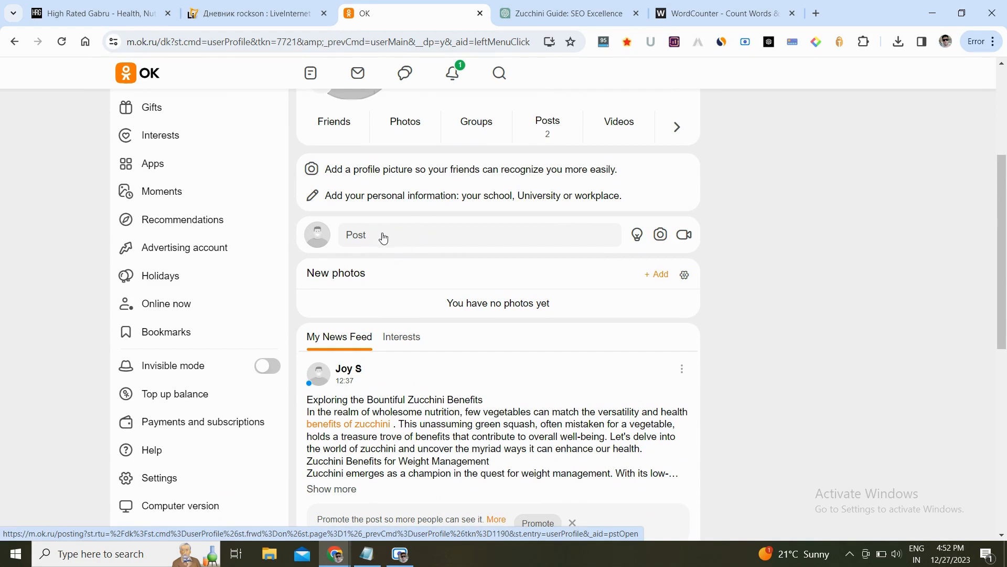
{"action": "left_click", "coordinate": [407, 239]}
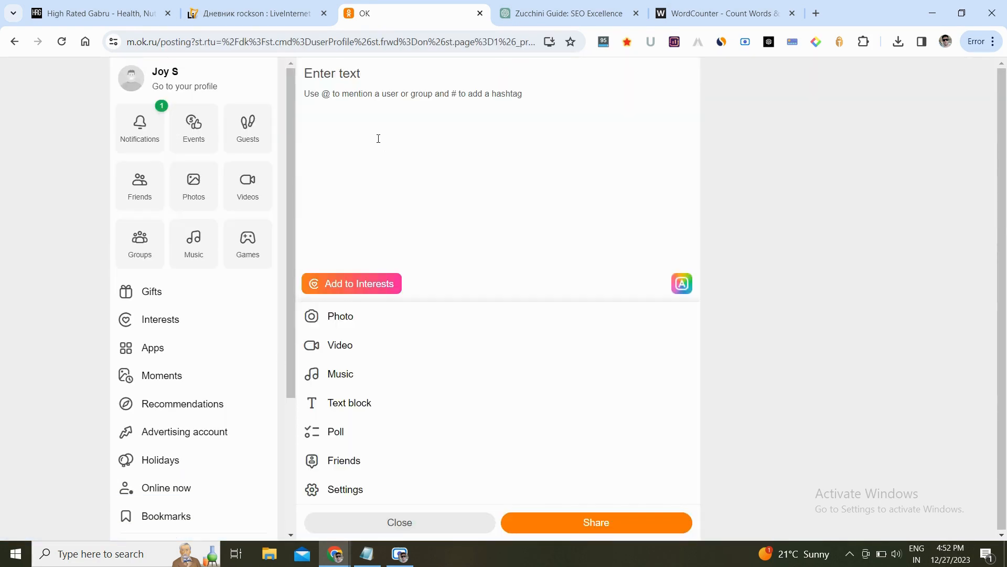
{"action": "left_click", "coordinate": [331, 73]}
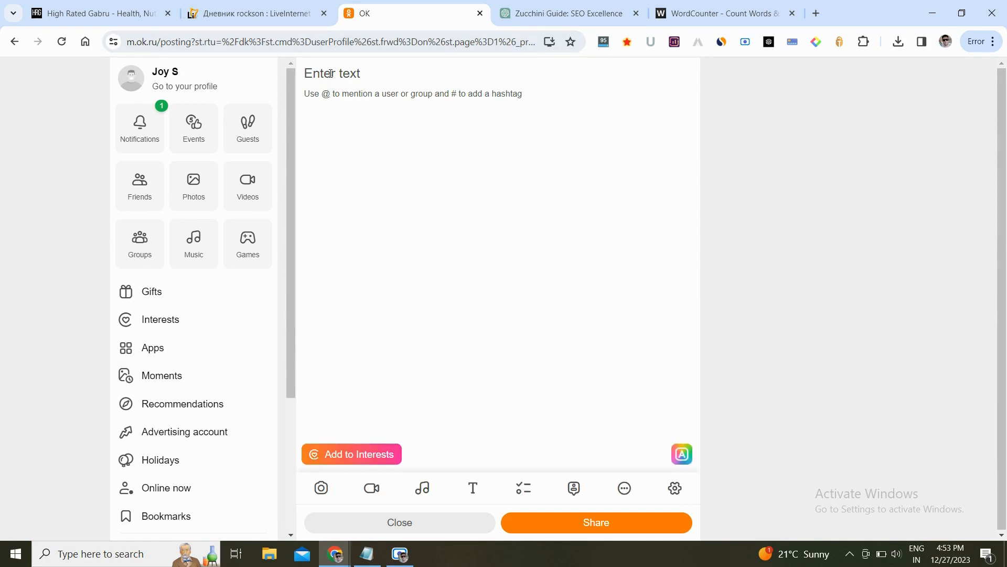
- Copy the article title "5 Drinks Proven To Manage Cholesterol Levels Naturally" from ChatGPT and paste it into the post
{"action": "left_click", "coordinate": [689, 5]}
{"action": "left_click", "coordinate": [609, 4]}
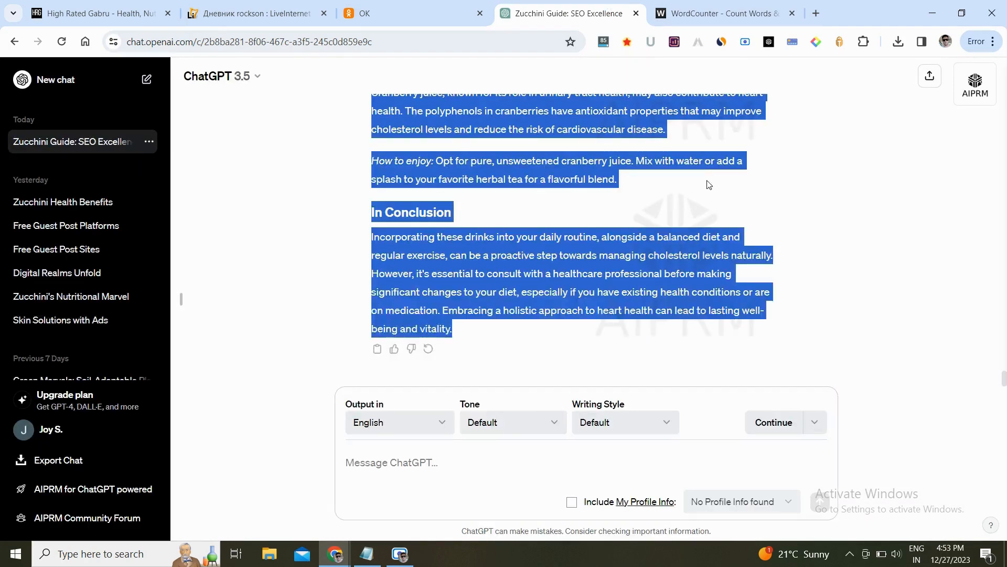
{"action": "scroll", "coordinate": [708, 184], "scroll_direction": "up", "scroll_amount": 20}
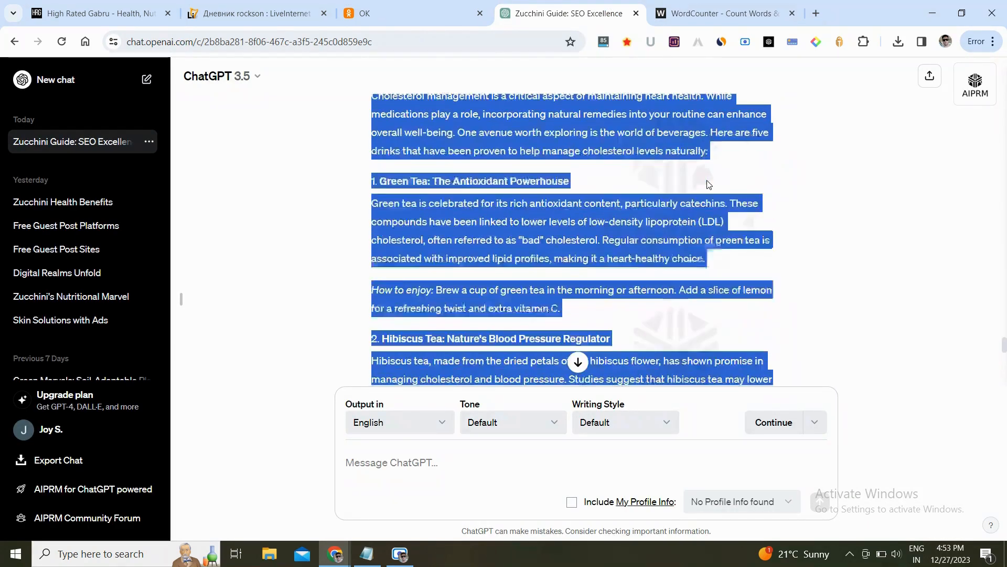
{"action": "scroll", "coordinate": [707, 184], "scroll_direction": "up", "scroll_amount": 1}
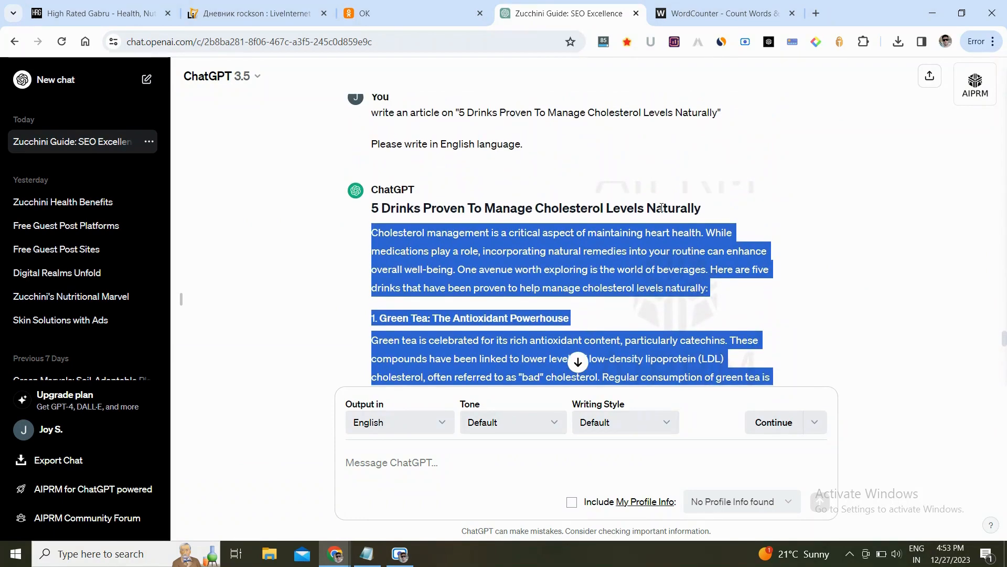
{"action": "triple_click", "coordinate": [661, 208]}
{"action": "key", "text": "ctrl+c"}
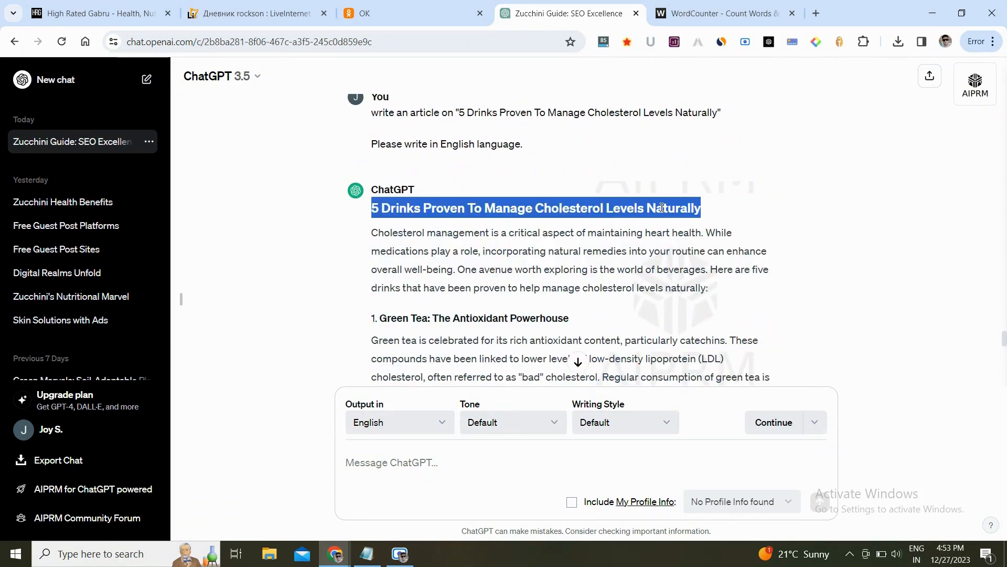
{"action": "left_click", "coordinate": [357, 9]}
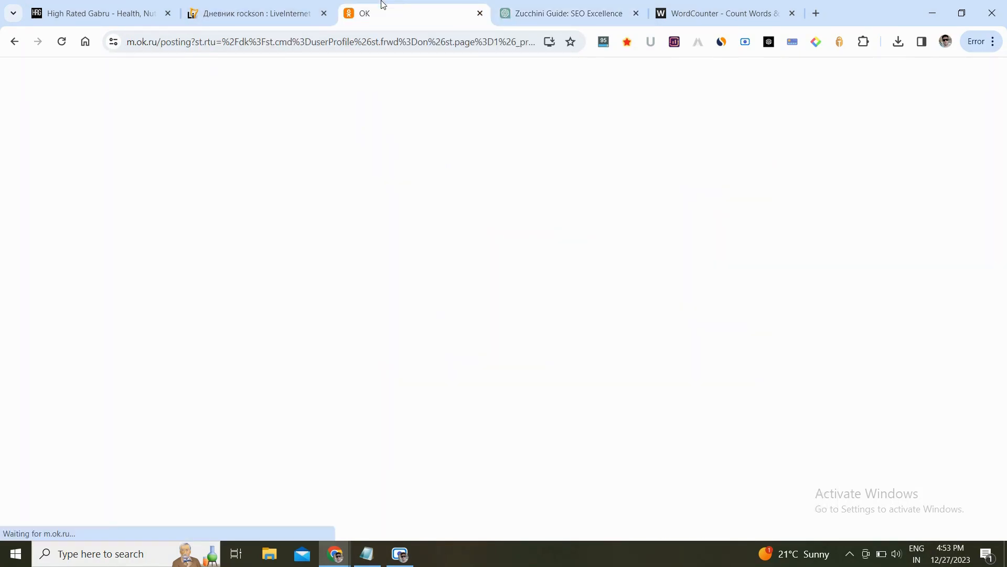
{"action": "key", "text": "ctrl+v"}
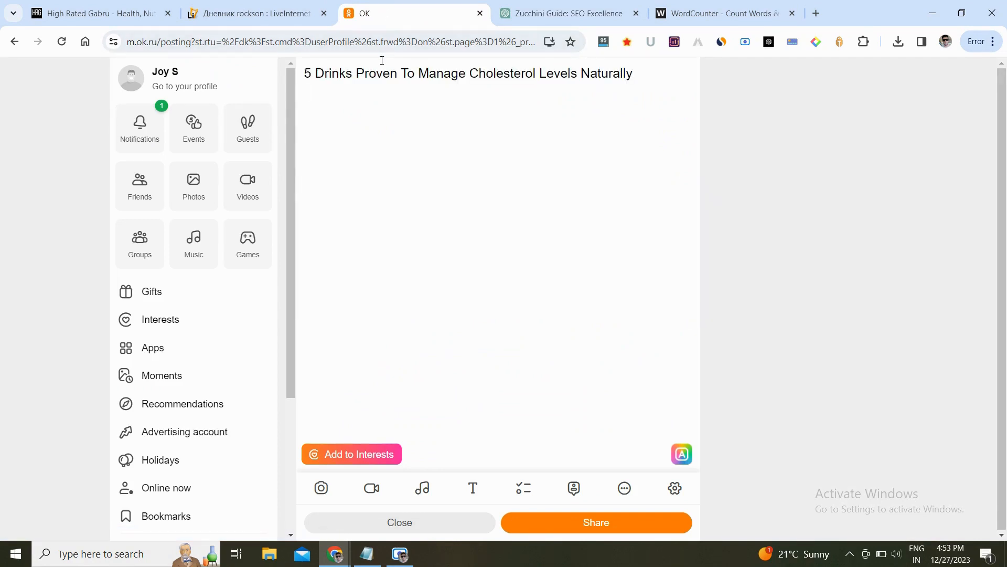
- Copy the full article body from ChatGPT and paste it into the post after the title
{"action": "left_click", "coordinate": [605, 6]}
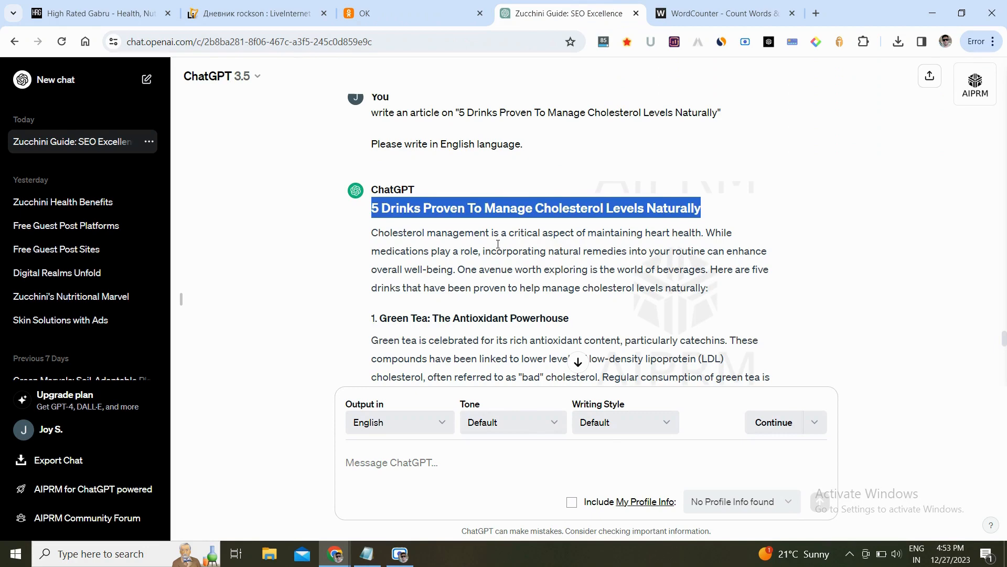
{"action": "triple_click", "coordinate": [498, 245]}
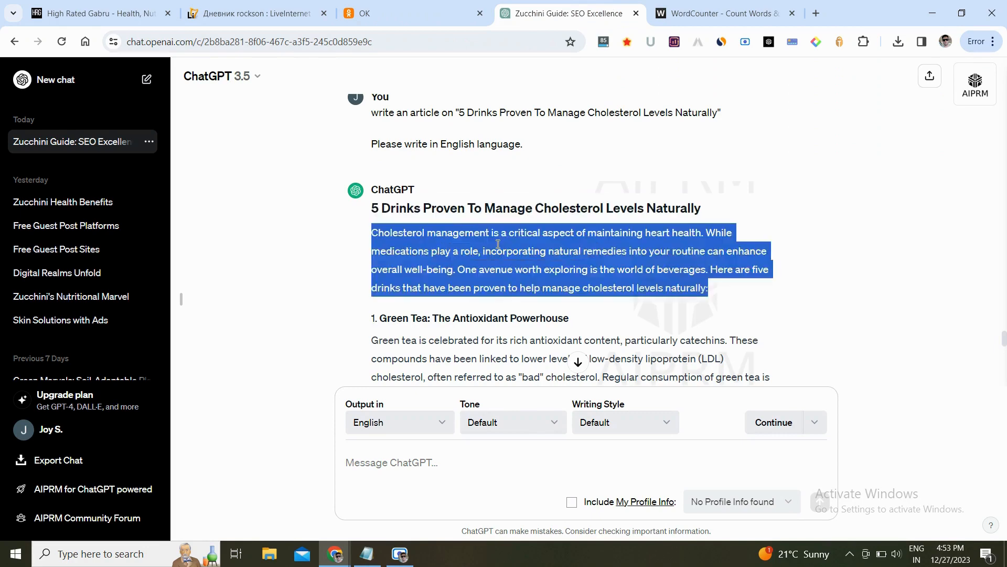
{"action": "scroll", "coordinate": [498, 244], "scroll_direction": "down", "scroll_amount": 5}
{"action": "scroll", "coordinate": [498, 244], "scroll_direction": "down", "scroll_amount": 10}
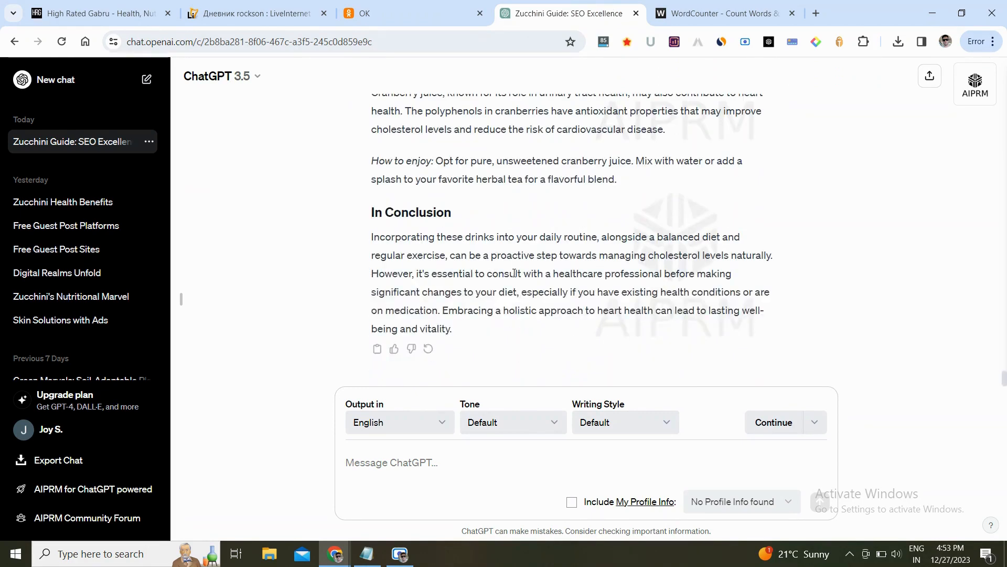
{"action": "left_click", "coordinate": [476, 329], "text": "shift"}
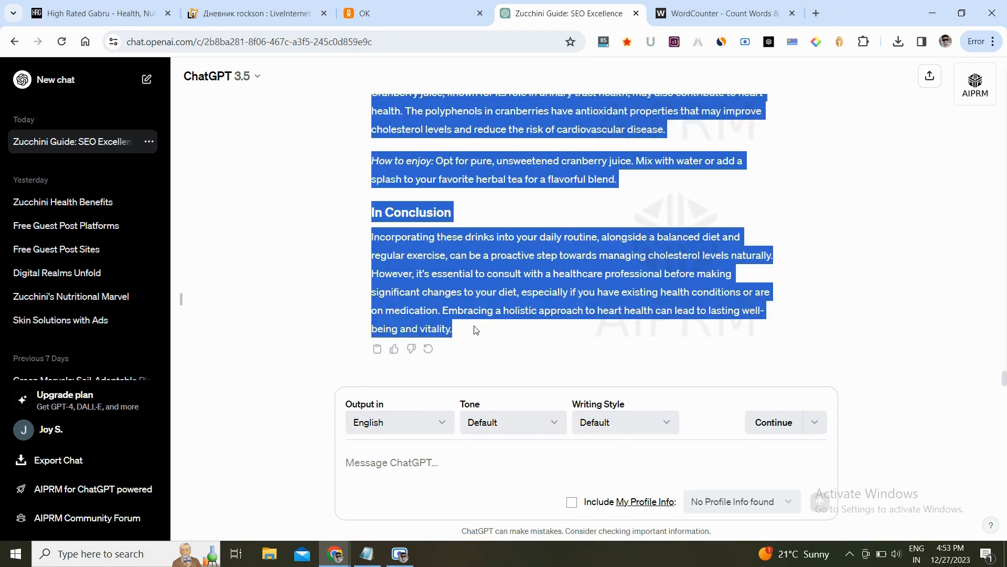
{"action": "left_click", "coordinate": [393, 7]}
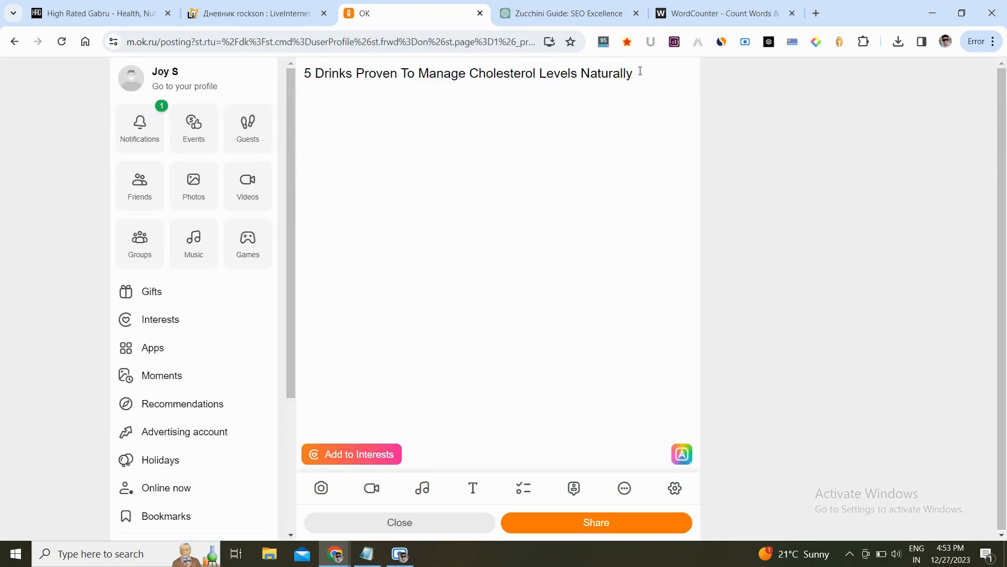
{"action": "key", "text": "ctrl+v"}
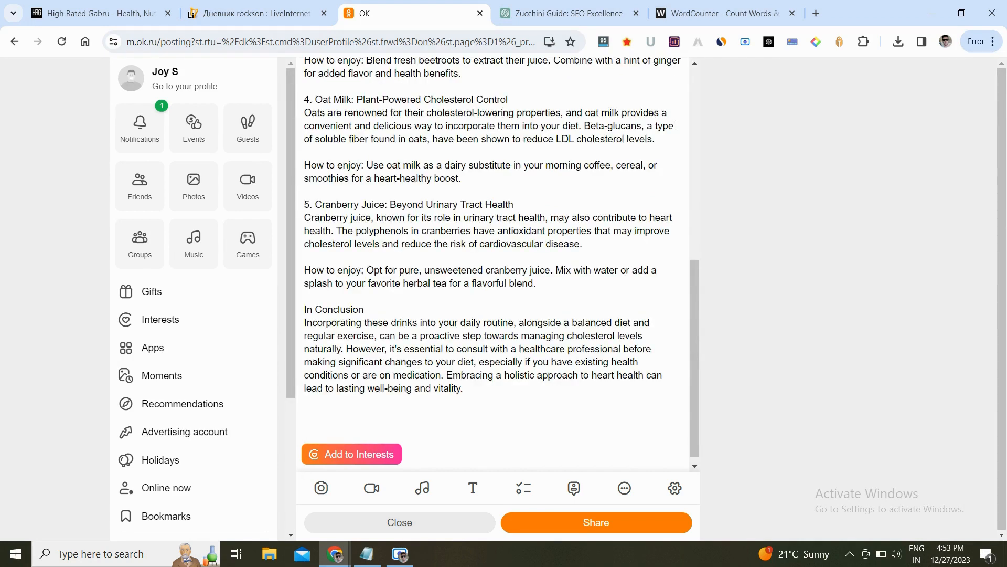
- Insert blank lines after the Green Tea, Hibiscus Tea and Beetroot Juice headings in the post text
{"action": "scroll", "coordinate": [674, 125], "scroll_direction": "up", "scroll_amount": 6}
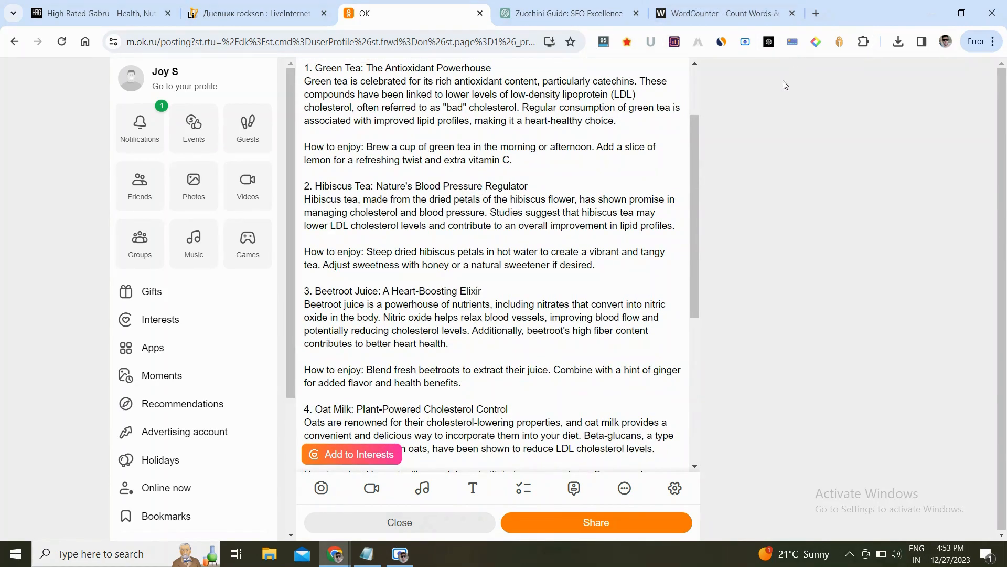
{"action": "scroll", "coordinate": [672, 119], "scroll_direction": "up", "scroll_amount": 2}
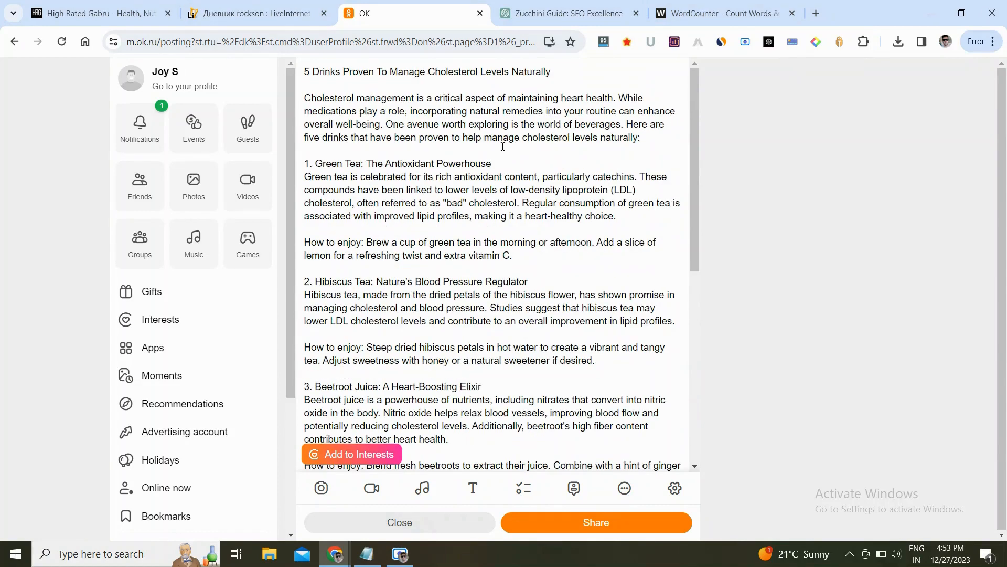
{"action": "key", "text": "Return"}
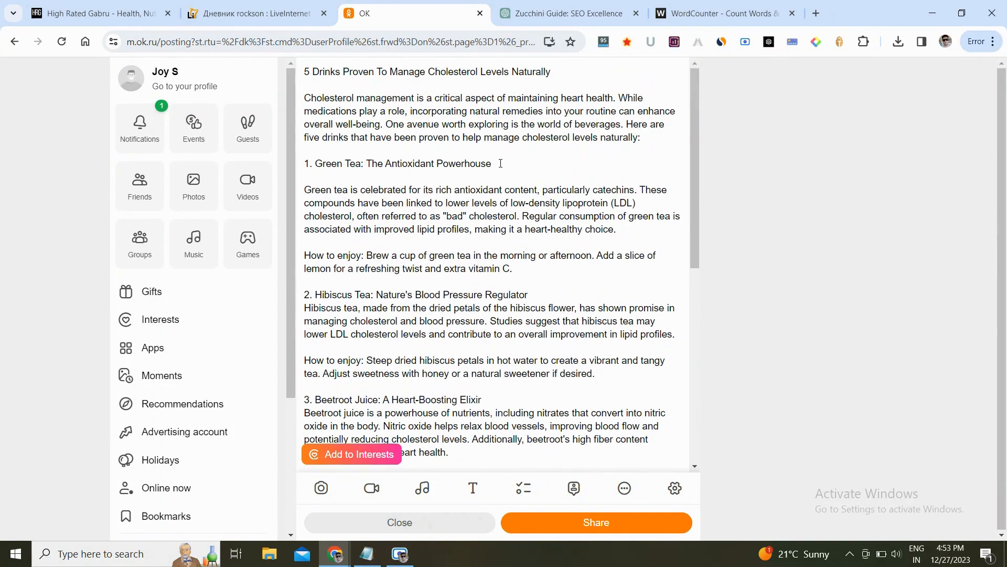
{"action": "triple_click", "coordinate": [500, 163]}
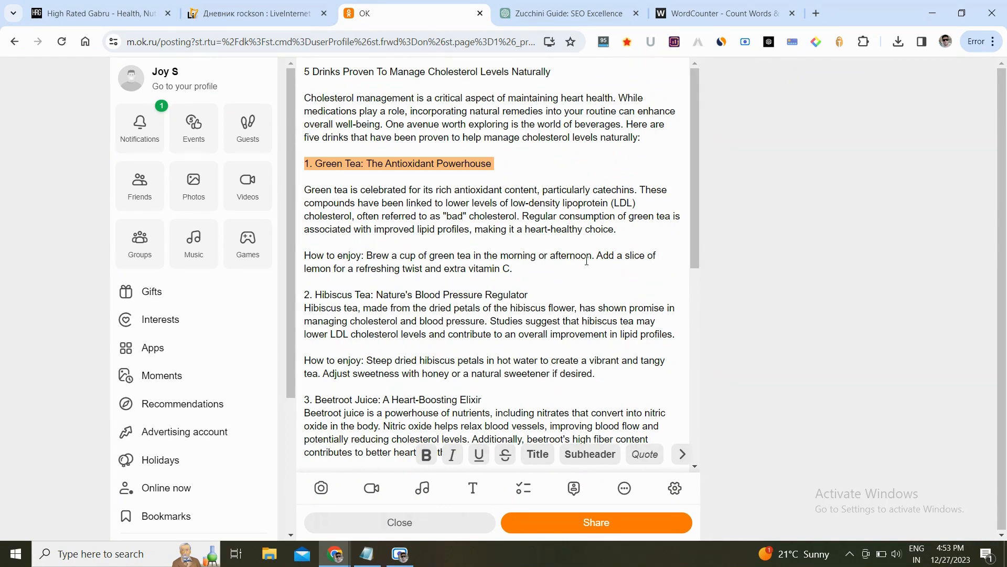
{"action": "left_click", "coordinate": [538, 293]}
{"action": "key", "text": "Return"}
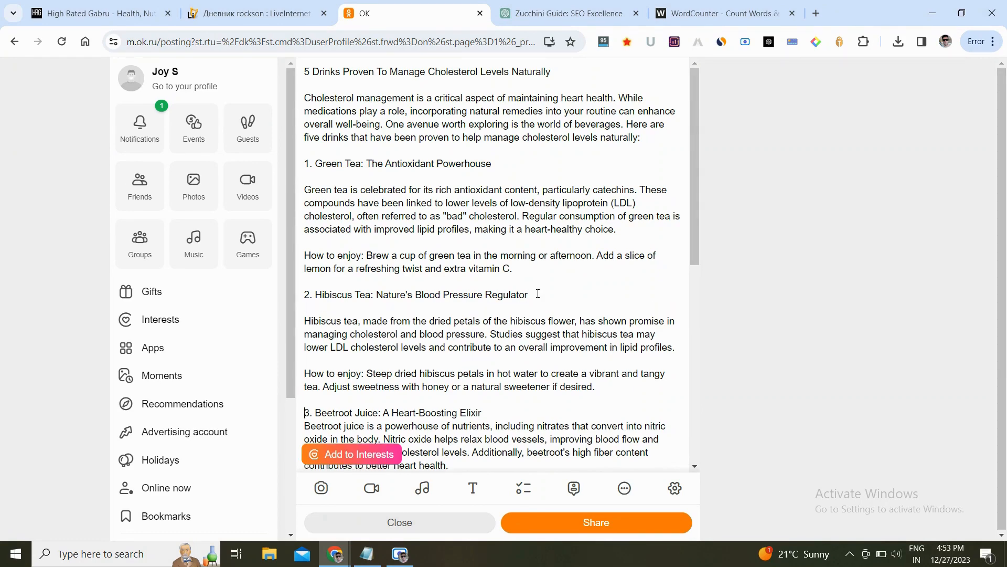
{"action": "key", "text": "Down"}
{"action": "key", "text": "Down"}
{"action": "key", "text": "Down"}
{"action": "key", "text": "Down"}
{"action": "key", "text": "Down"}
{"action": "key", "text": "Down"}
{"action": "key", "text": "Down"}
{"action": "key", "text": "Down"}
{"action": "key", "text": "Return"}
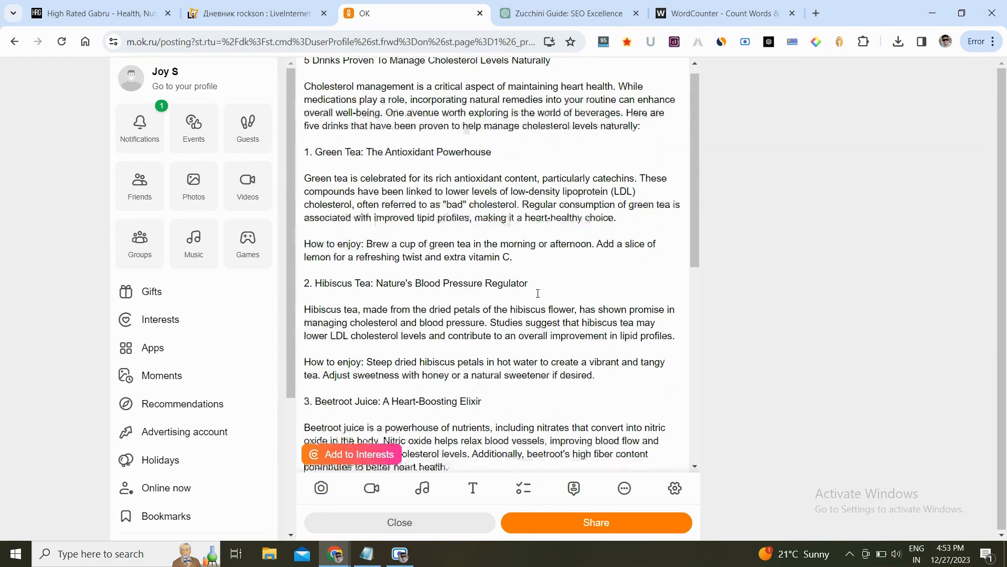
- Insert blank lines after the Oat Milk, Cranberry Juice and In Conclusion headings in the post text
{"action": "key", "text": "Down"}
{"action": "key", "text": "Down"}
{"action": "key", "text": "Down"}
{"action": "key", "text": "Down"}
{"action": "key", "text": "Down"}
{"action": "key", "text": "Down"}
{"action": "key", "text": "Down"}
{"action": "key", "text": "Down"}
{"action": "key", "text": "Down"}
{"action": "key", "text": "Down"}
{"action": "key", "text": "Down"}
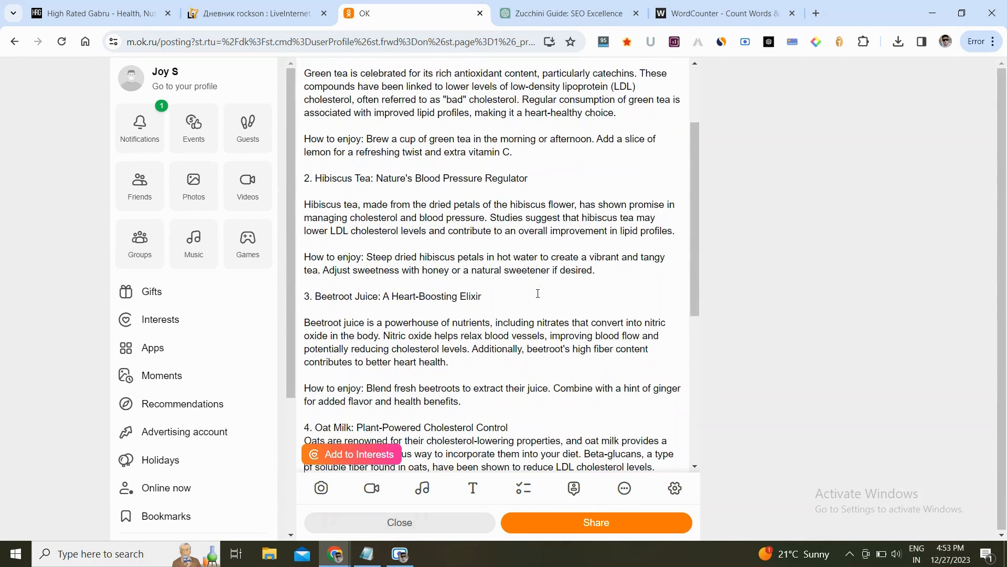
{"action": "key", "text": "Return"}
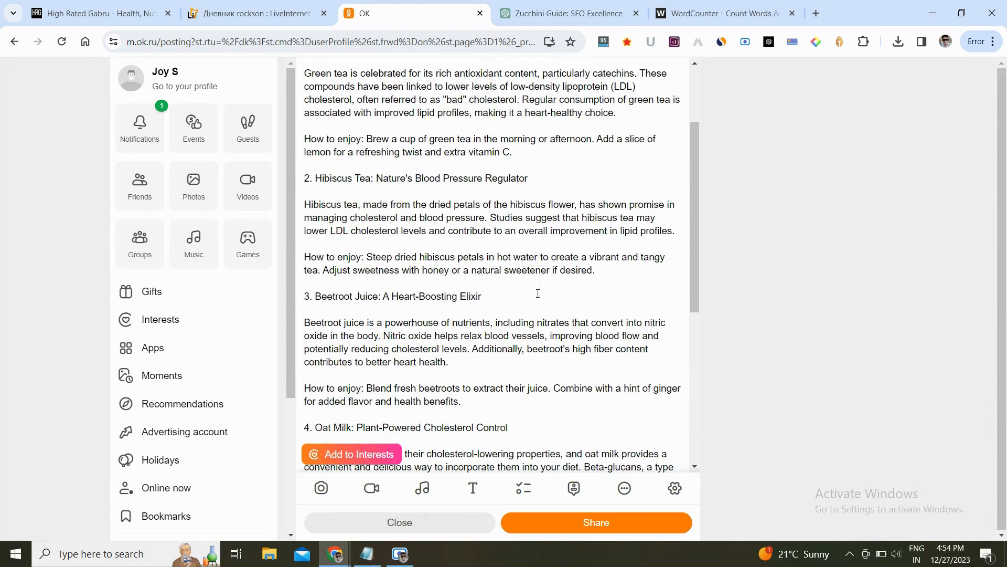
{"action": "scroll", "coordinate": [628, 268], "scroll_direction": "down", "scroll_amount": 6}
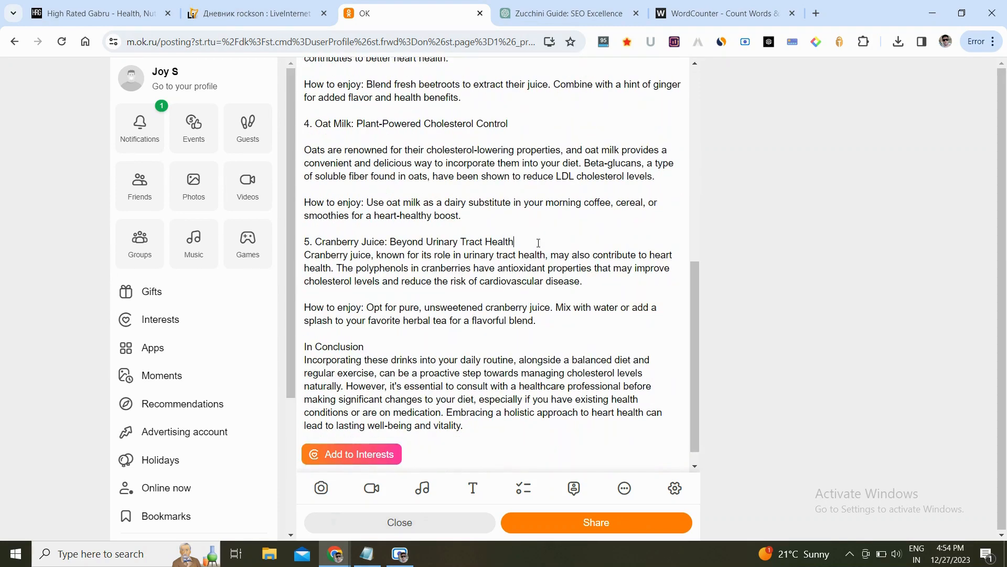
{"action": "key", "text": "Return"}
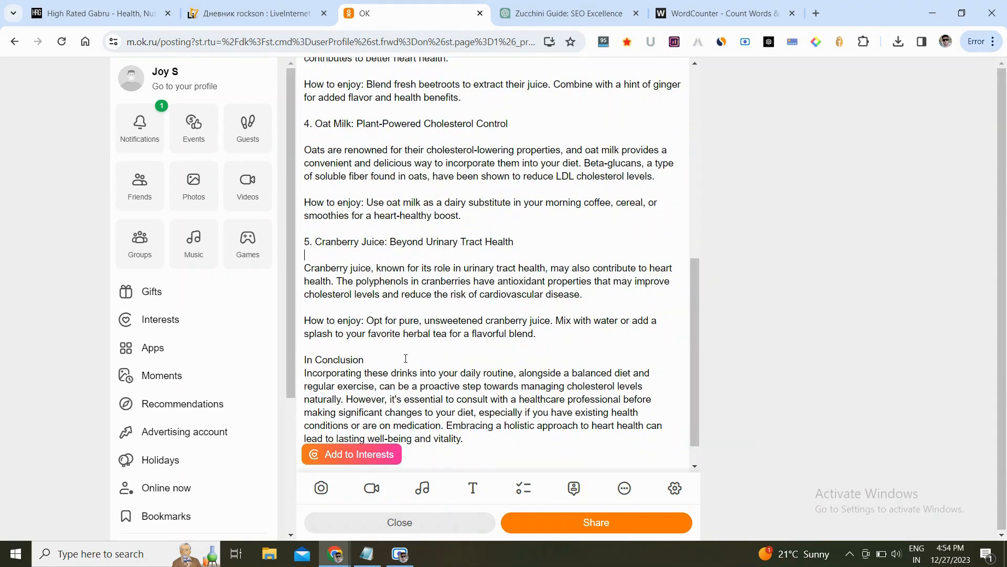
{"action": "key", "text": "Return"}
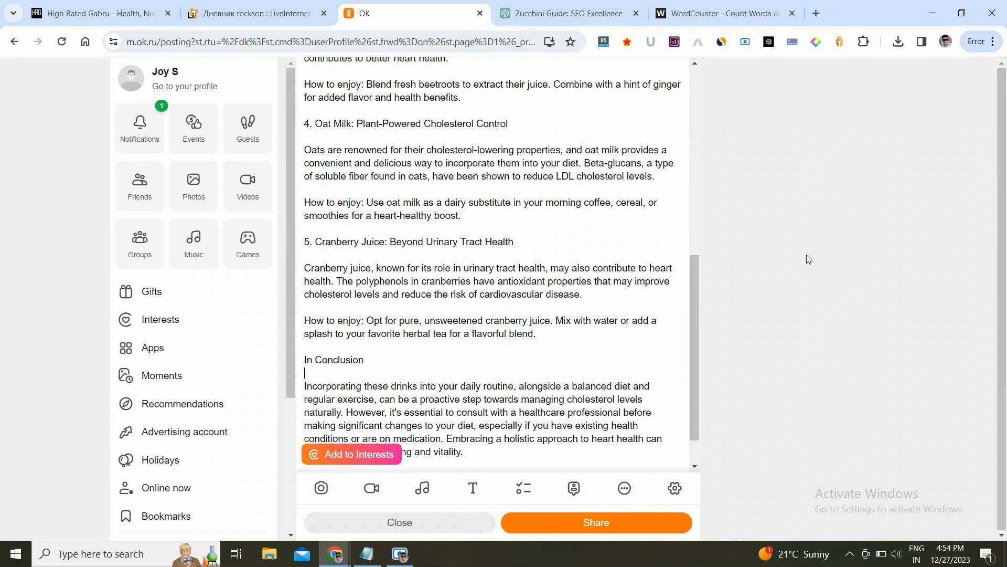
- Return to the High Rated Gabru site tab showing the cholesterol drinks article
{"action": "scroll", "coordinate": [656, 228], "scroll_direction": "up", "scroll_amount": 8}
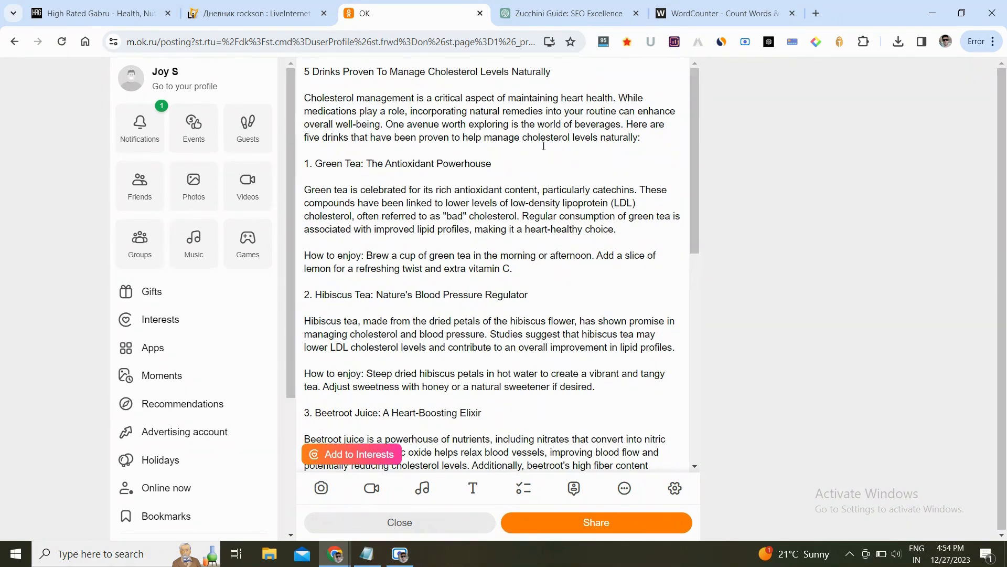
{"action": "left_click", "coordinate": [132, 4]}
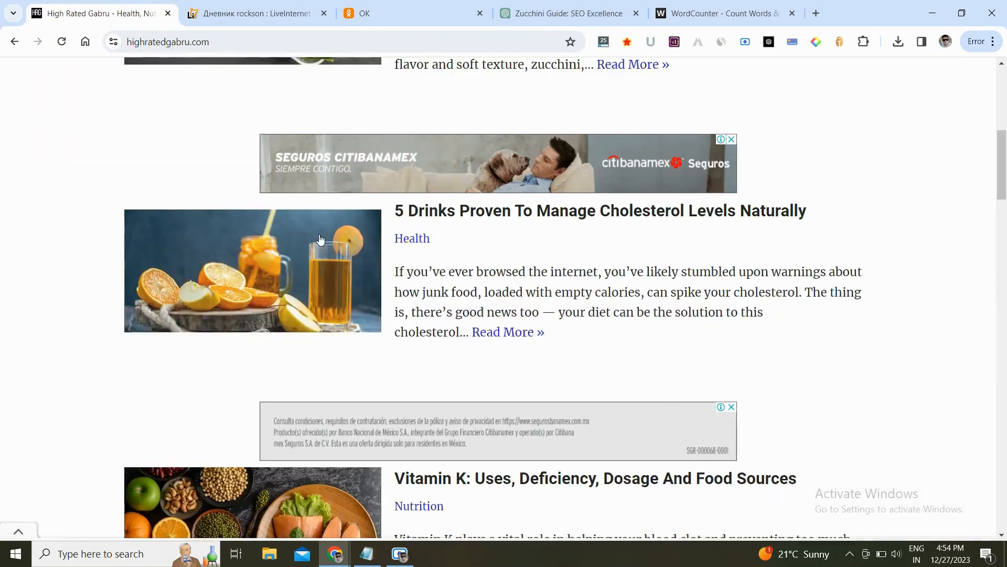
- Copy the link address of the cholesterol drinks article and return to the OK post draft
{"action": "right_click", "coordinate": [278, 255]}
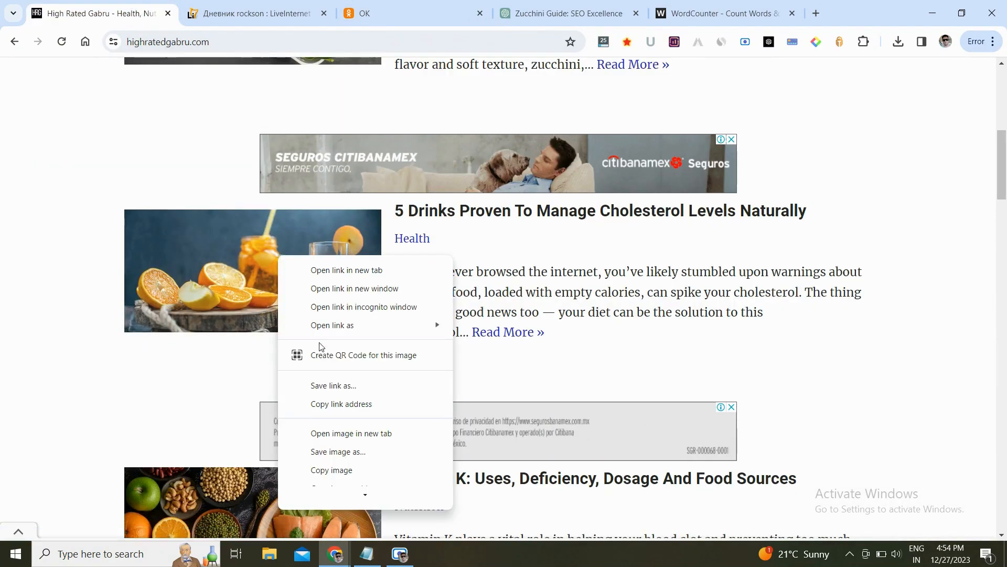
{"action": "left_click", "coordinate": [328, 405]}
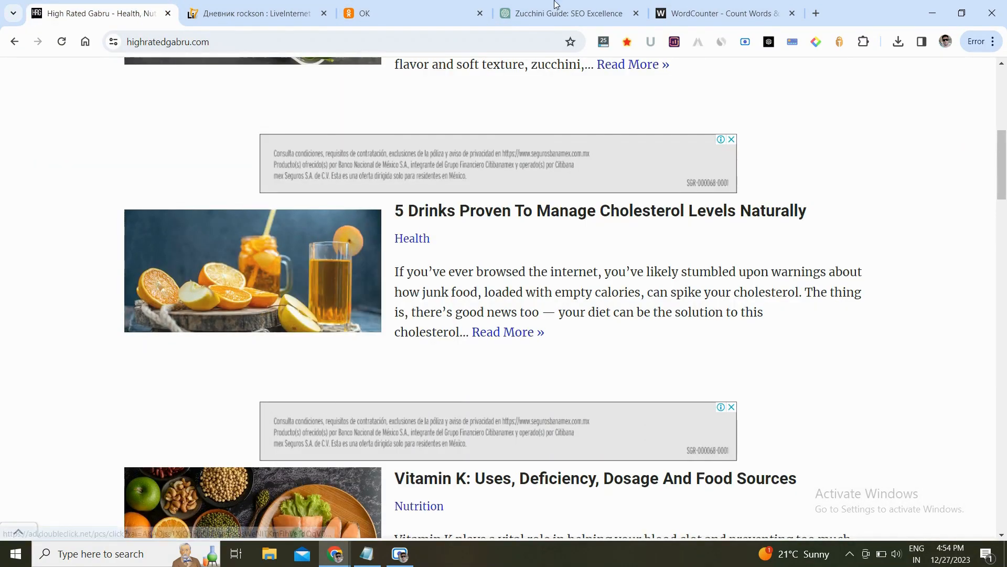
{"action": "left_click", "coordinate": [467, 4]}
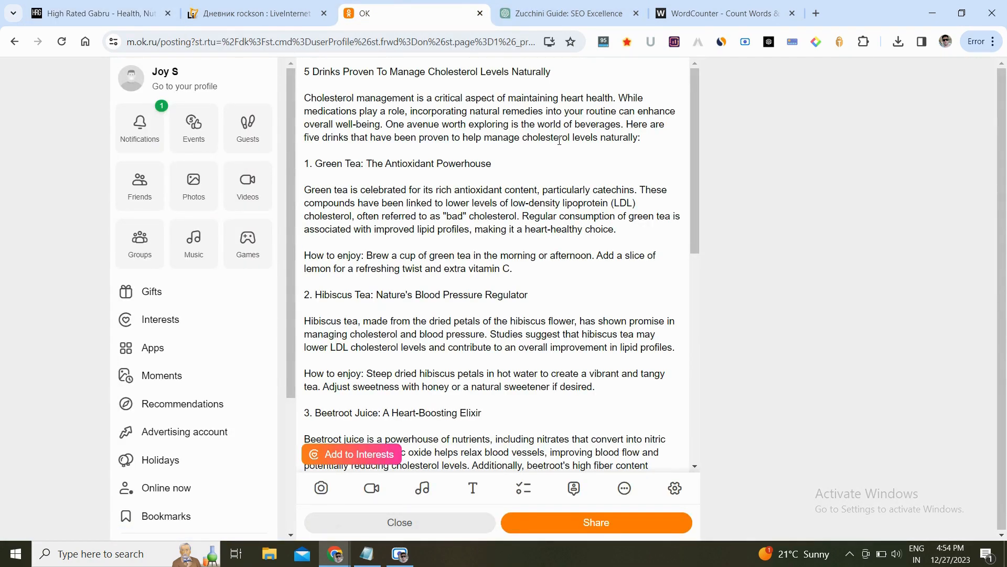
- Link the phrase "five drinks that have been proven to help manage cholesterol levels naturally" to the copied High Rated Gabru article URL
{"action": "double_click", "coordinate": [312, 138]}
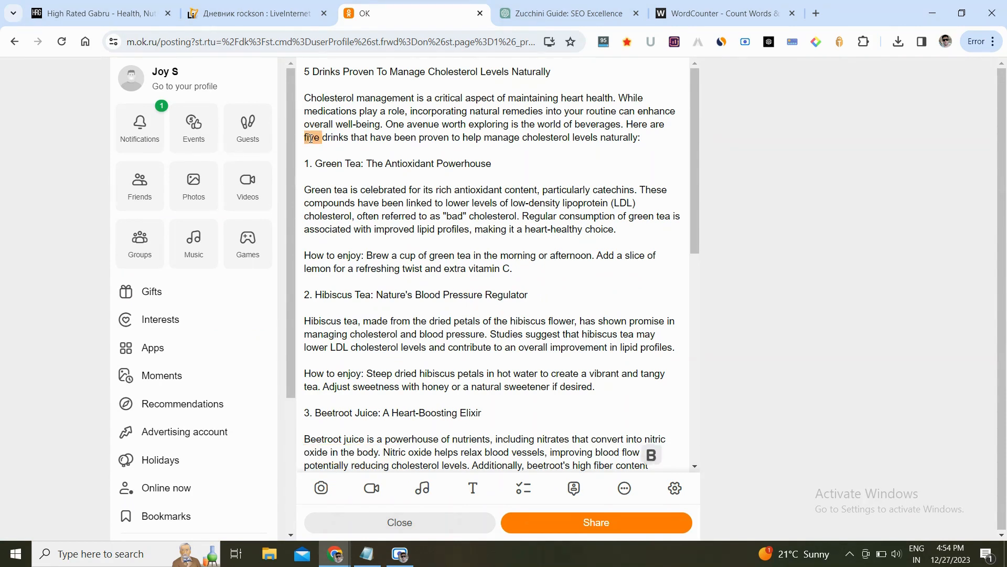
{"action": "key", "text": "shift+Right"}
{"action": "key", "text": "shift+Right"}
{"action": "key", "text": "shift+Right"}
{"action": "key", "text": "shift+Right"}
{"action": "key", "text": "shift+Right"}
{"action": "key", "text": "shift+Right"}
{"action": "key", "text": "shift+Right"}
{"action": "key", "text": "shift+Right"}
{"action": "key", "text": "shift+Right"}
{"action": "key", "text": "shift+Right"}
{"action": "key", "text": "shift+Right"}
{"action": "key", "text": "shift+Right"}
{"action": "key", "text": "shift+Right"}
{"action": "key", "text": "shift+Right"}
{"action": "key", "text": "shift+Right"}
{"action": "key", "text": "shift+Right"}
{"action": "key", "text": "shift+Right"}
{"action": "key", "text": "shift+Right"}
{"action": "key", "text": "shift+Right"}
{"action": "key", "text": "shift+Right"}
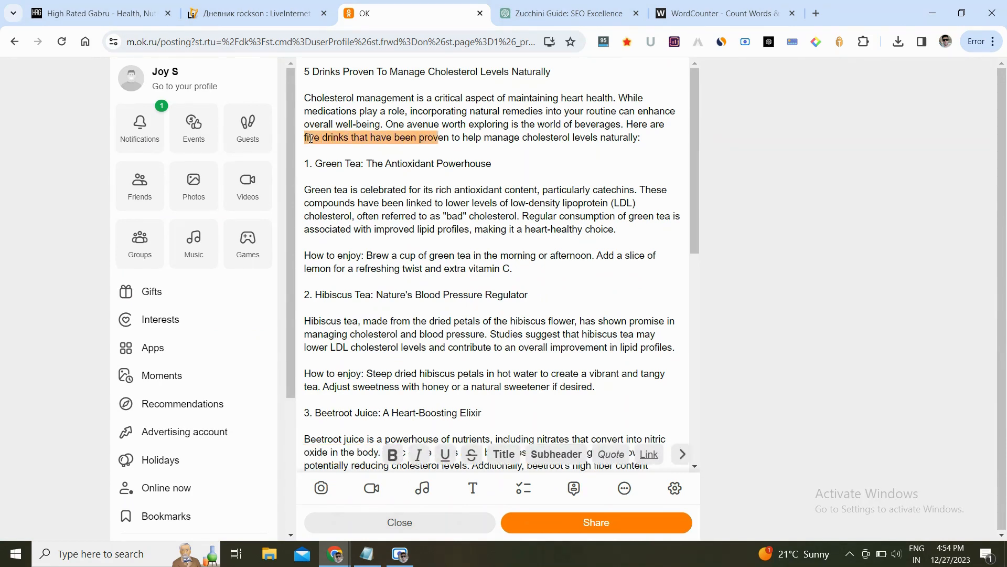
{"action": "key", "text": "shift+Right"}
{"action": "key", "text": "shift+Right"}
{"action": "key", "text": "shift+Right"}
{"action": "key", "text": "shift+Right"}
{"action": "key", "text": "shift+Right"}
{"action": "key", "text": "shift+Right"}
{"action": "key", "text": "shift+Right"}
{"action": "key", "text": "shift+Right"}
{"action": "key", "text": "shift+Right"}
{"action": "key", "text": "shift+Right"}
{"action": "key", "text": "shift+Right"}
{"action": "key", "text": "shift+Right"}
{"action": "key", "text": "shift+Right"}
{"action": "key", "text": "shift+Right"}
{"action": "key", "text": "shift+Right"}
{"action": "key", "text": "shift+Right"}
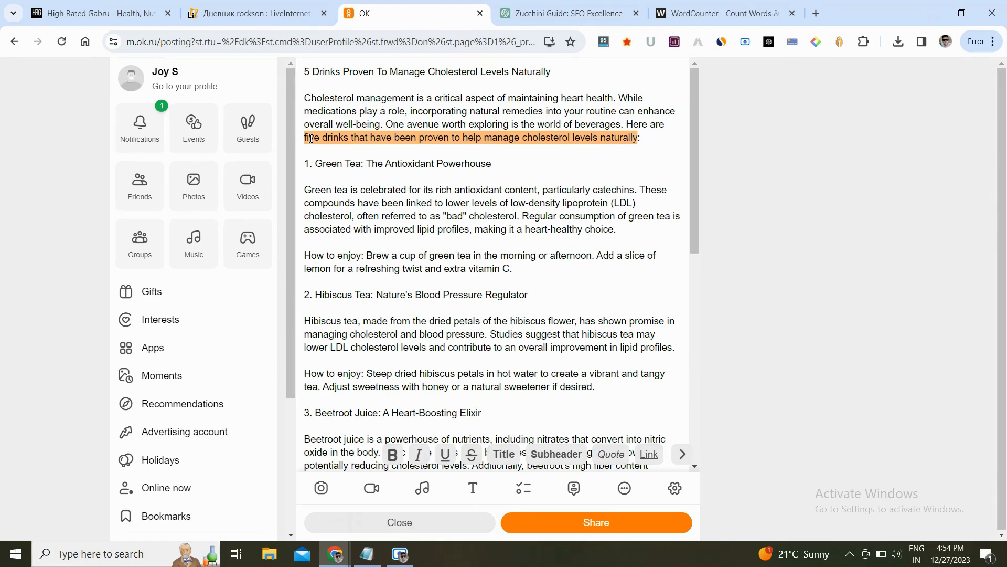
{"action": "left_click", "coordinate": [650, 454]}
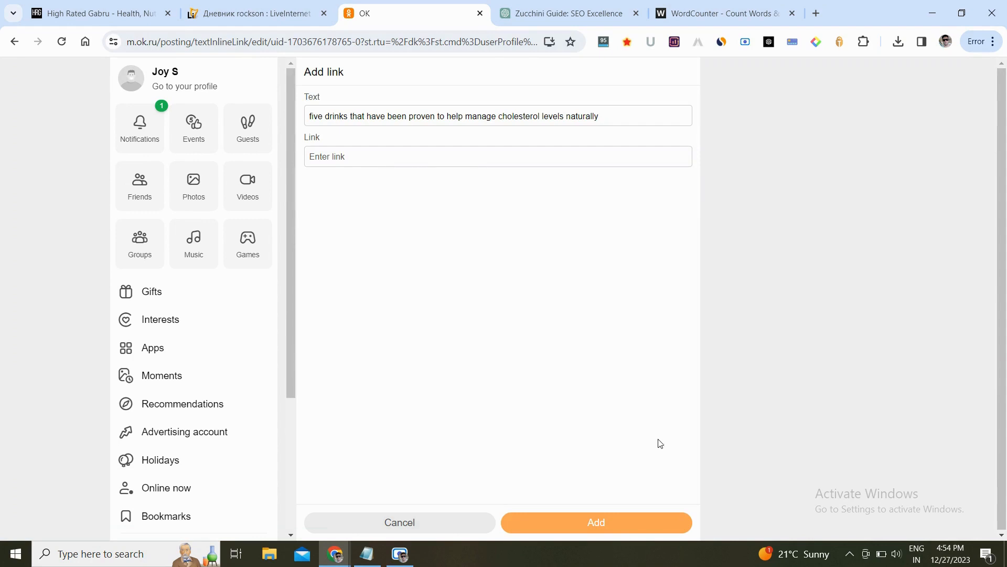
{"action": "left_click", "coordinate": [453, 158]}
{"action": "key", "text": "ctrl+v"}
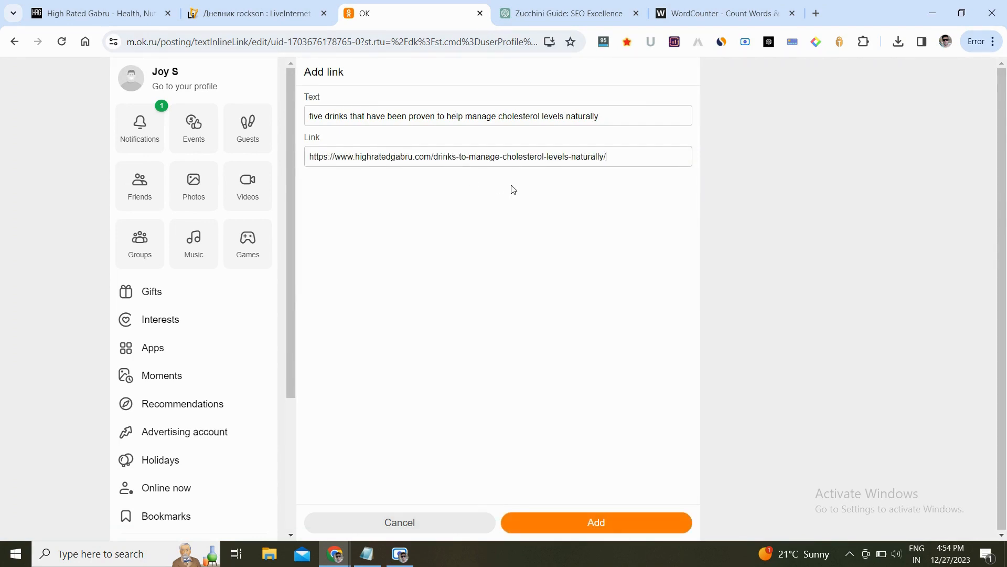
{"action": "left_click", "coordinate": [603, 525]}
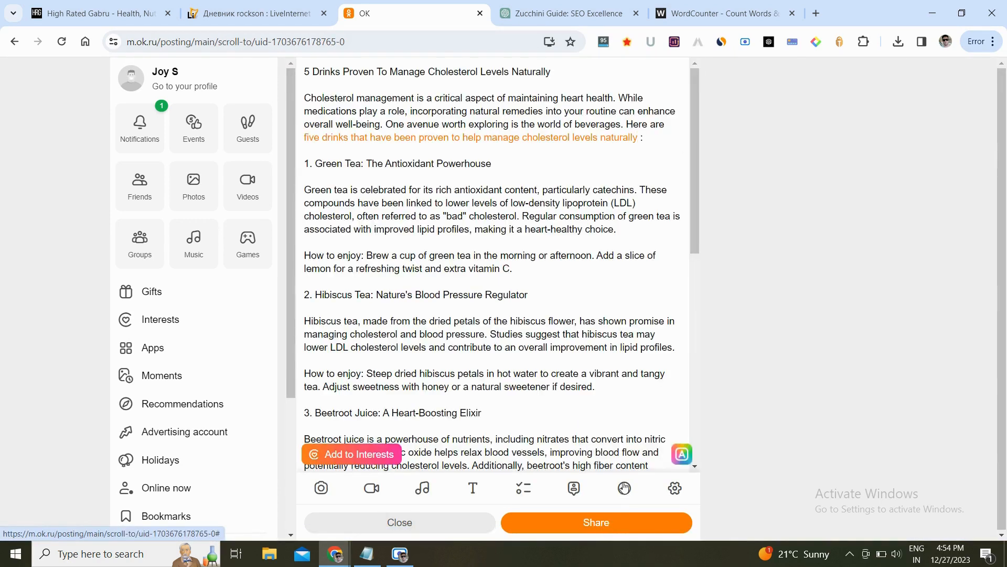
- Share the post, then open the published post and scroll through its text
{"action": "left_click", "coordinate": [607, 522]}
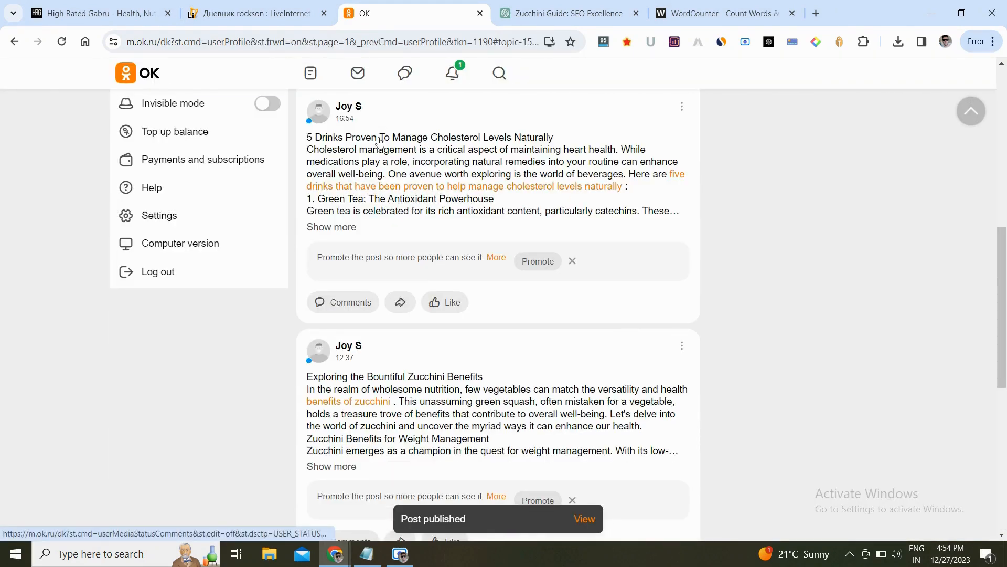
{"action": "left_click", "coordinate": [412, 151]}
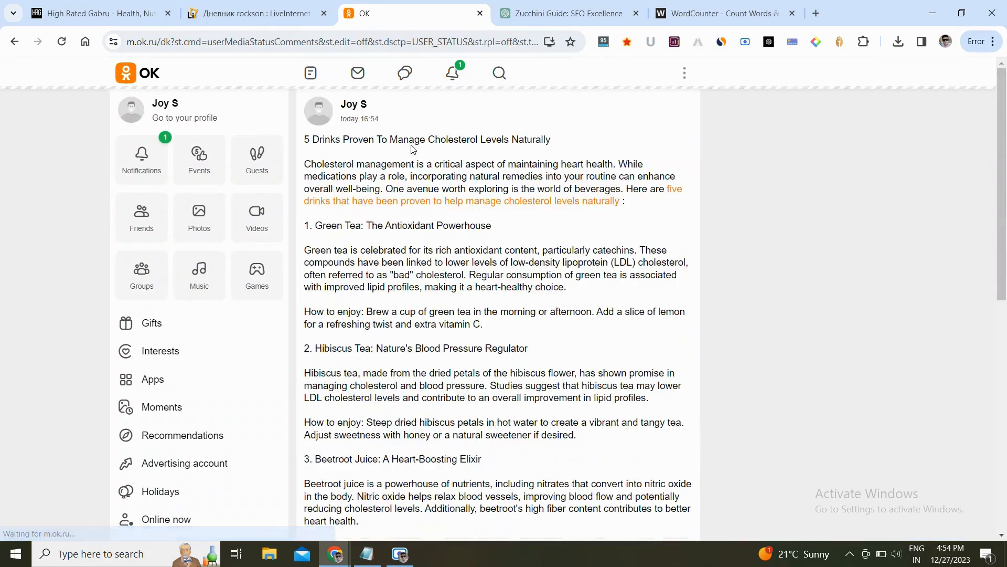
{"action": "scroll", "coordinate": [793, 208], "scroll_direction": "down", "scroll_amount": 3}
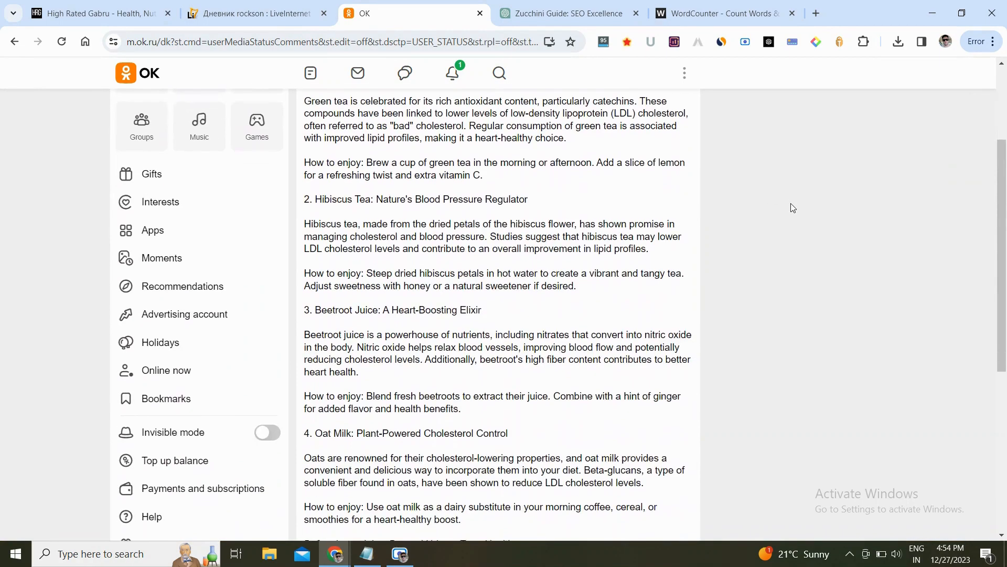
{"action": "scroll", "coordinate": [791, 205], "scroll_direction": "up", "scroll_amount": 3}
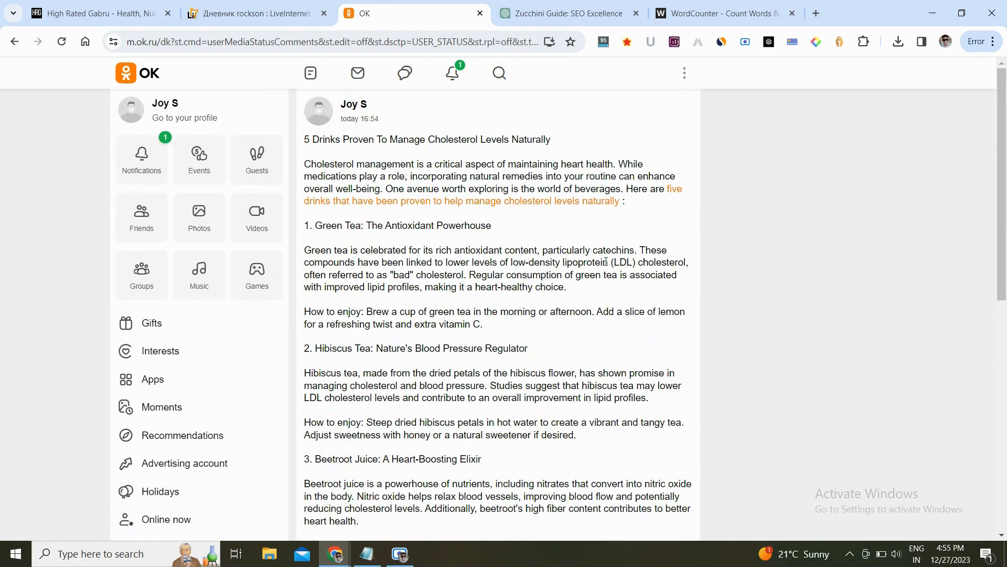
{"action": "scroll", "coordinate": [606, 262], "scroll_direction": "down", "scroll_amount": 10}
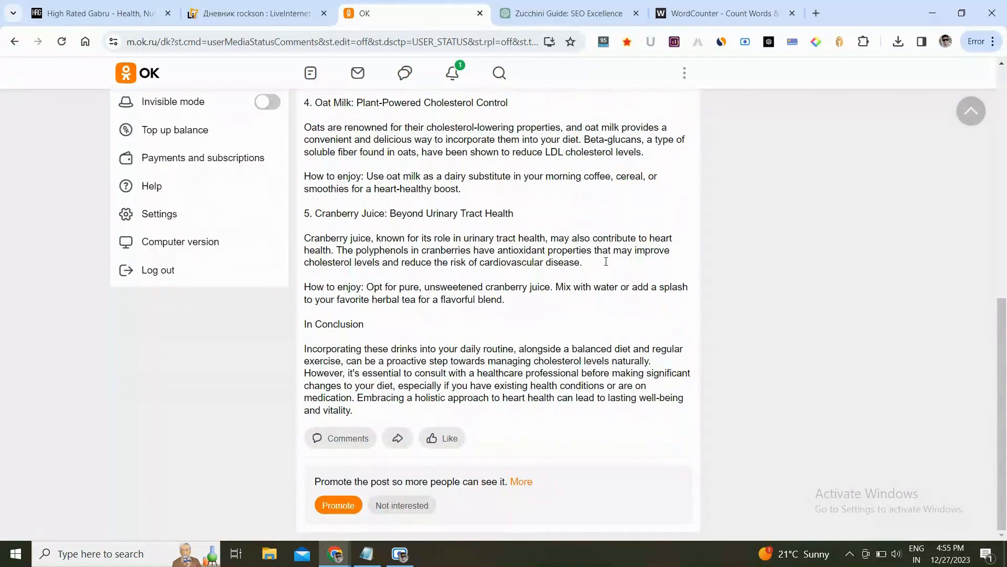
{"action": "scroll", "coordinate": [606, 261], "scroll_direction": "up", "scroll_amount": 10}
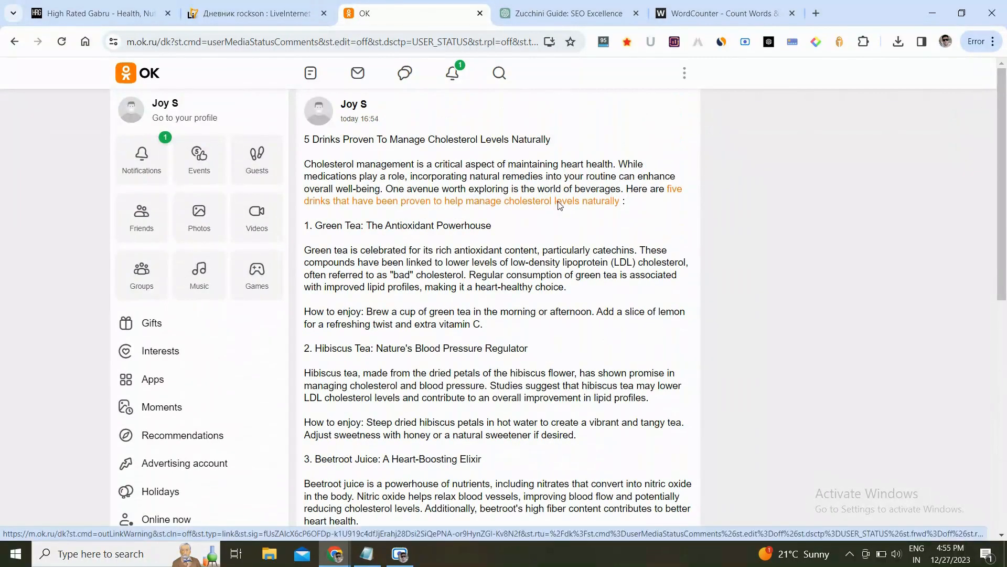
- Inspect the backlink's HTML attributes in the browser's developer tools, then close them
{"action": "right_click", "coordinate": [558, 204]}
{"action": "left_click", "coordinate": [595, 367]}
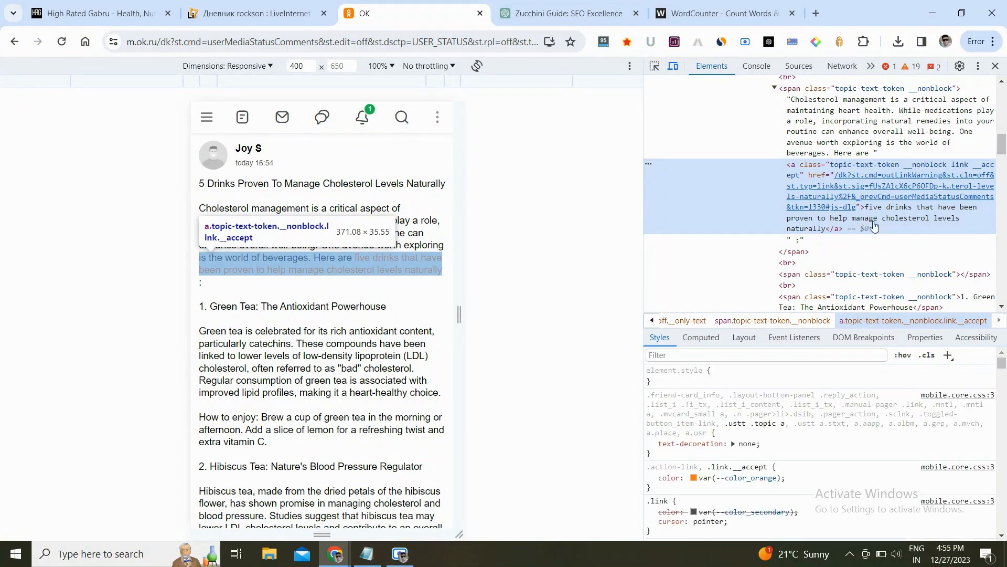
{"action": "left_click", "coordinate": [995, 66]}
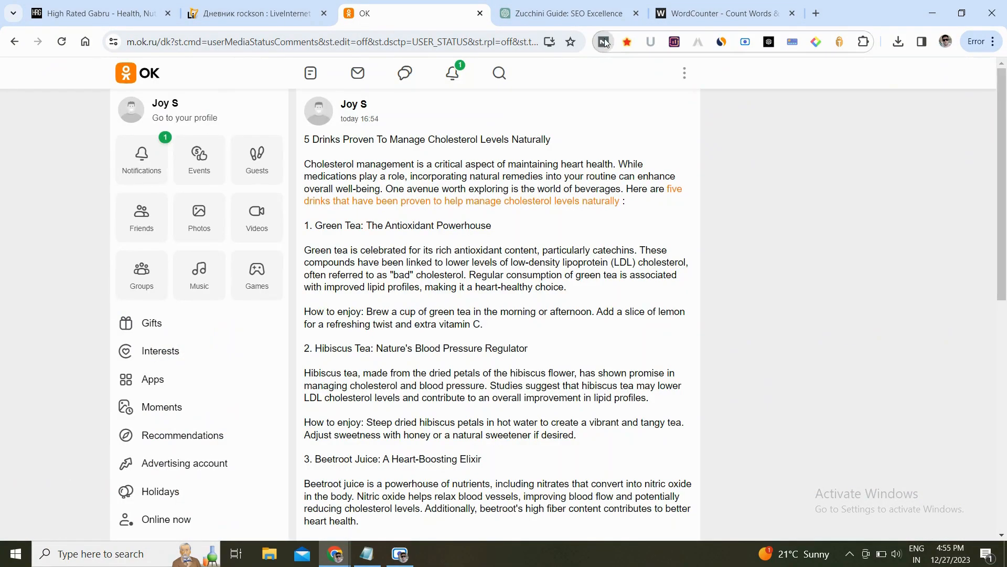
- Check the OK page's authority metrics with MozBar and its traffic statistics with the Similarweb extension
{"action": "left_click", "coordinate": [605, 41]}
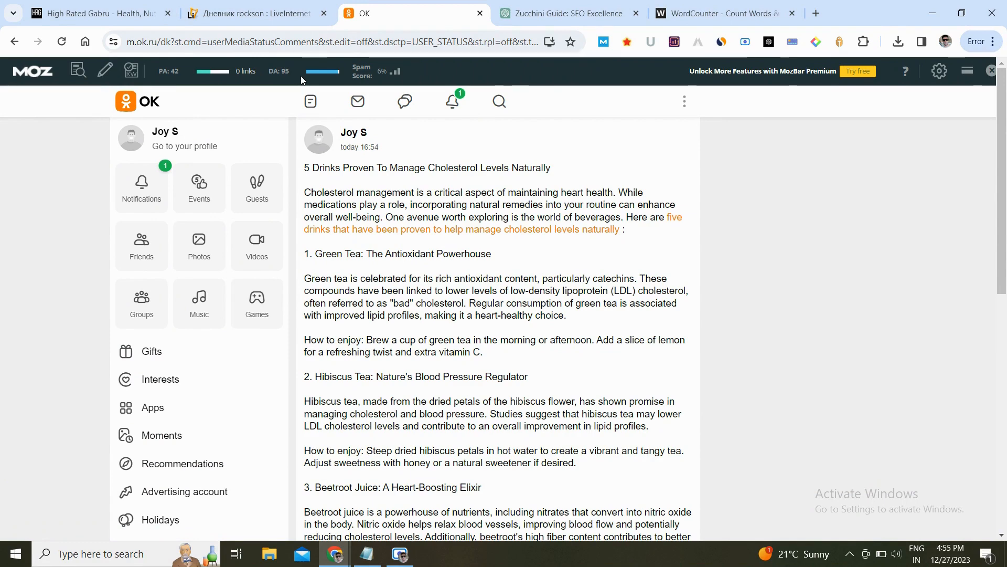
{"action": "left_click", "coordinate": [721, 44]}
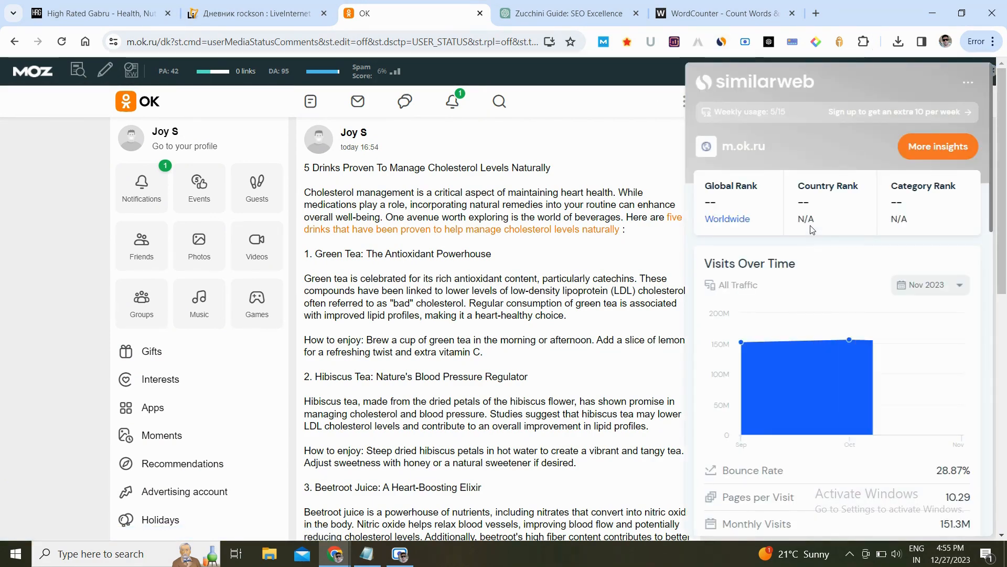
{"action": "scroll", "coordinate": [861, 267], "scroll_direction": "down", "scroll_amount": 4}
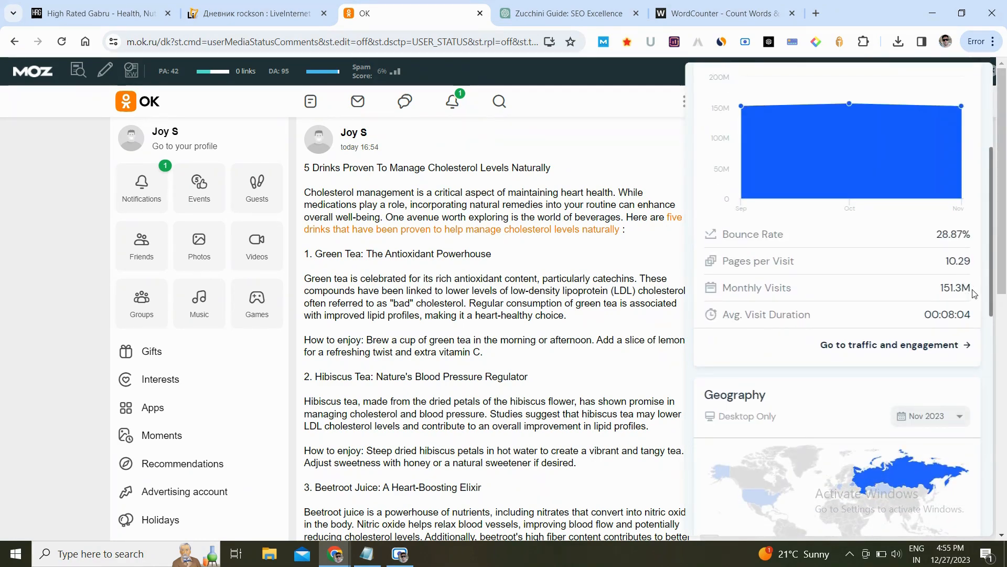
{"action": "left_click_drag", "start_coordinate": [934, 240], "coordinate": [969, 233]}
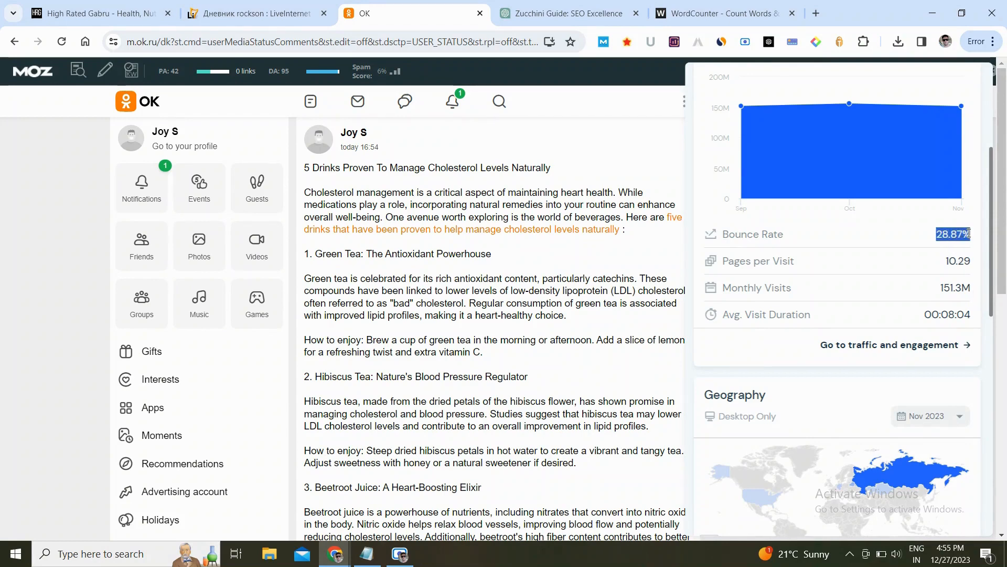
{"action": "scroll", "coordinate": [937, 287], "scroll_direction": "down", "scroll_amount": 8}
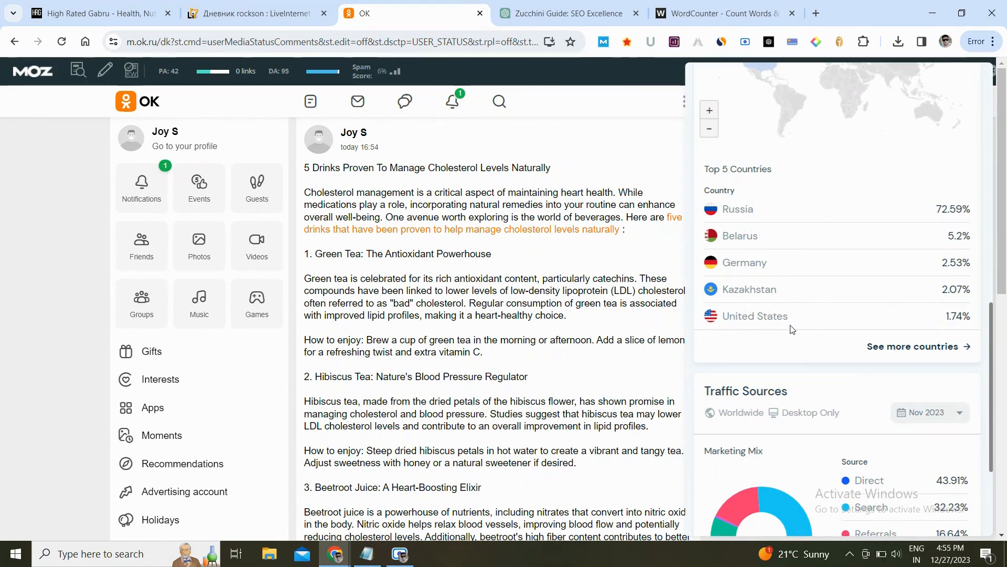
{"action": "scroll", "coordinate": [831, 356], "scroll_direction": "down", "scroll_amount": 3}
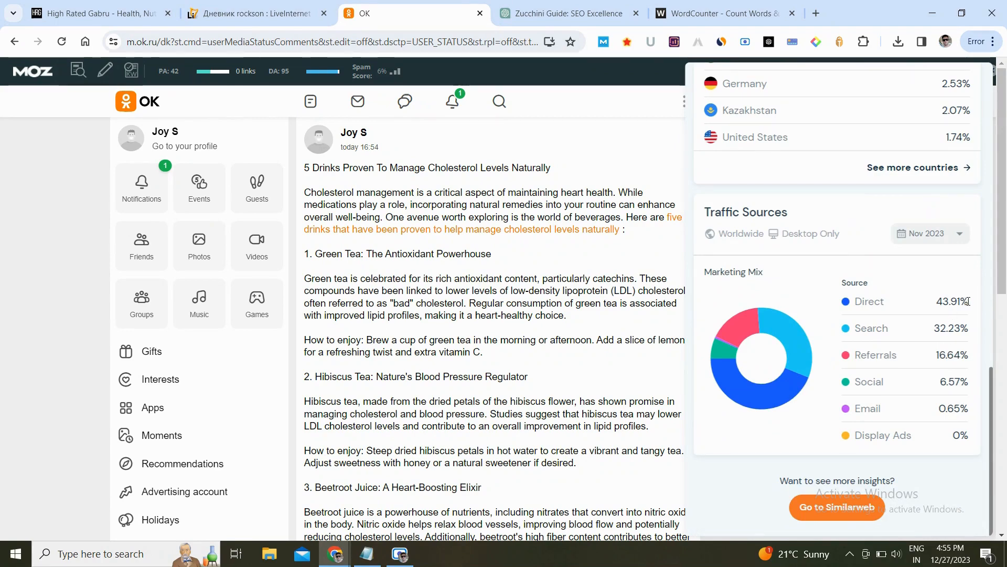
{"action": "left_click_drag", "start_coordinate": [969, 301], "coordinate": [851, 308]}
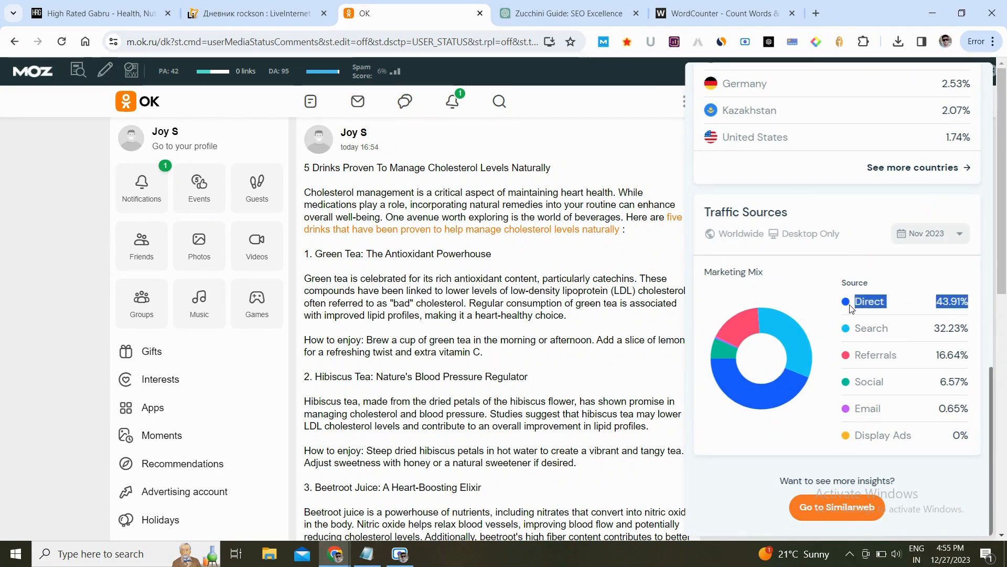
{"action": "left_click_drag", "start_coordinate": [961, 328], "coordinate": [844, 345]}
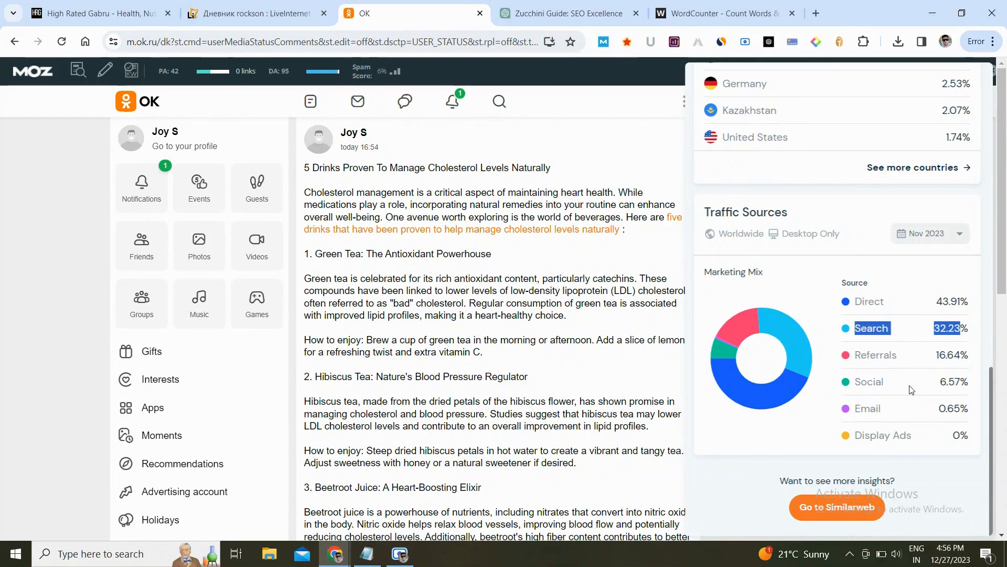
{"action": "left_click", "coordinate": [639, 142]}
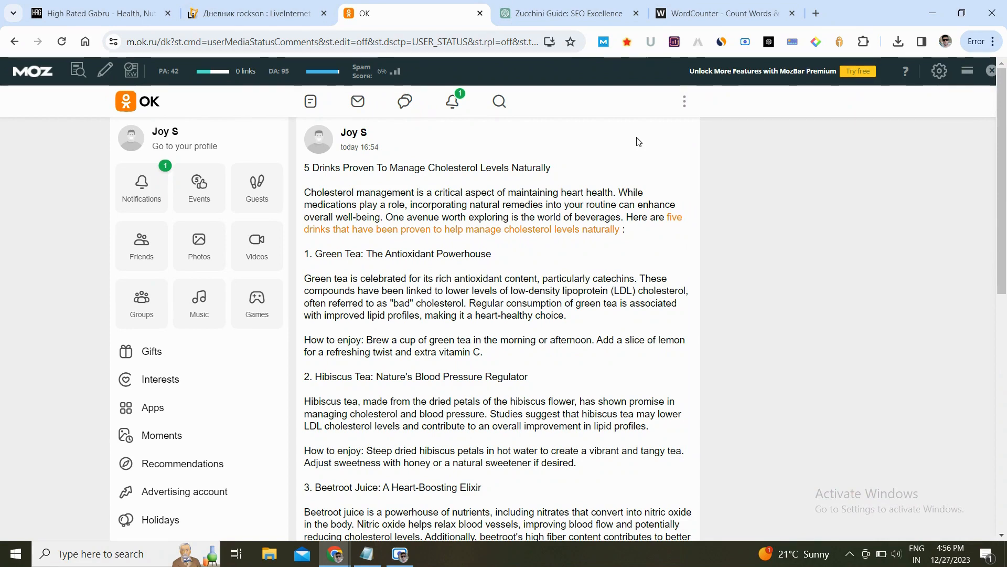